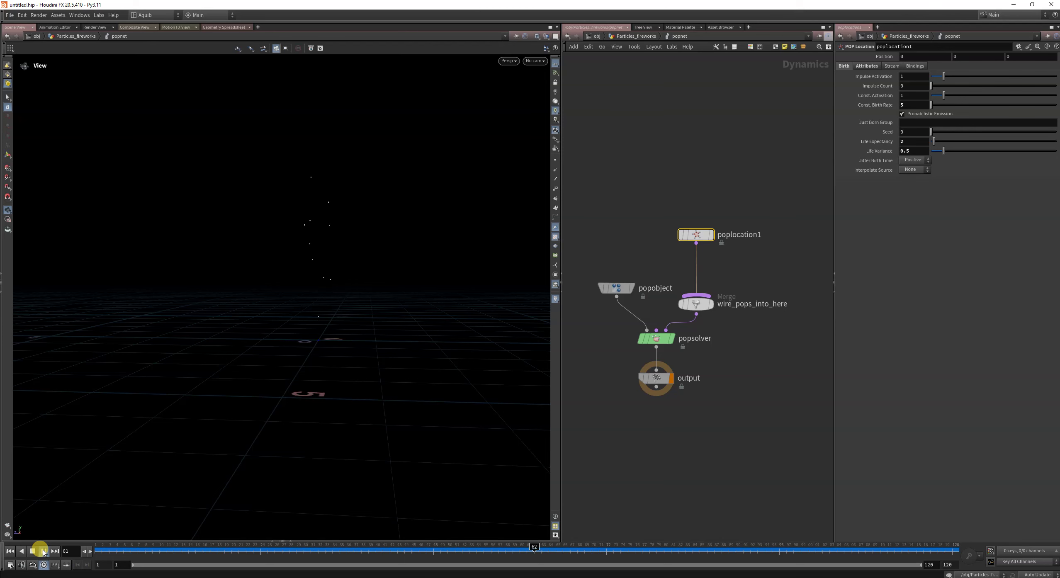
Stop playback, widen the network pane and add a POP Replicate node below poplocation1
click(43, 552)
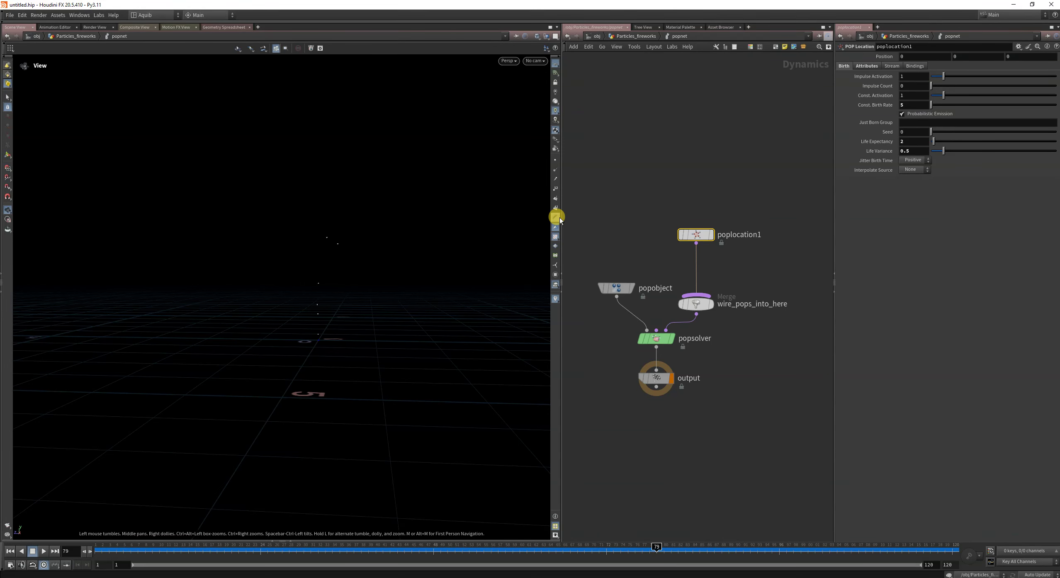
drag(560, 217, 440, 229)
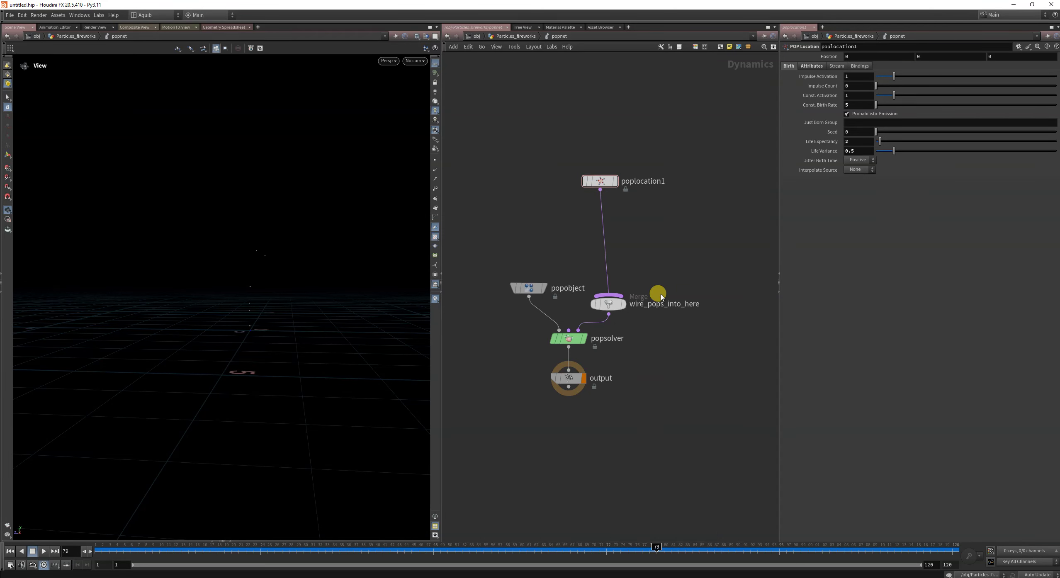
key(Tab)
text(popre)
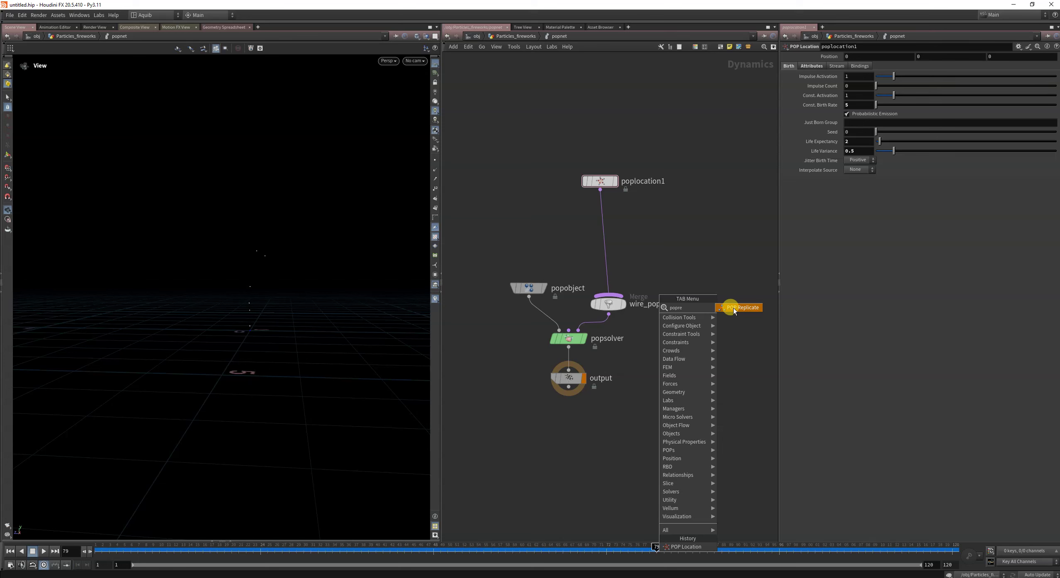
key(Return)
click(681, 260)
Wire popreplicate1 between poplocation1 and the wire_pops_into_here merge, and preview the simulation from the first frame
drag(600, 190, 675, 239)
drag(608, 289, 671, 267)
middle_drag(718, 284, 696, 295)
drag(653, 257, 602, 252)
click(9, 551)
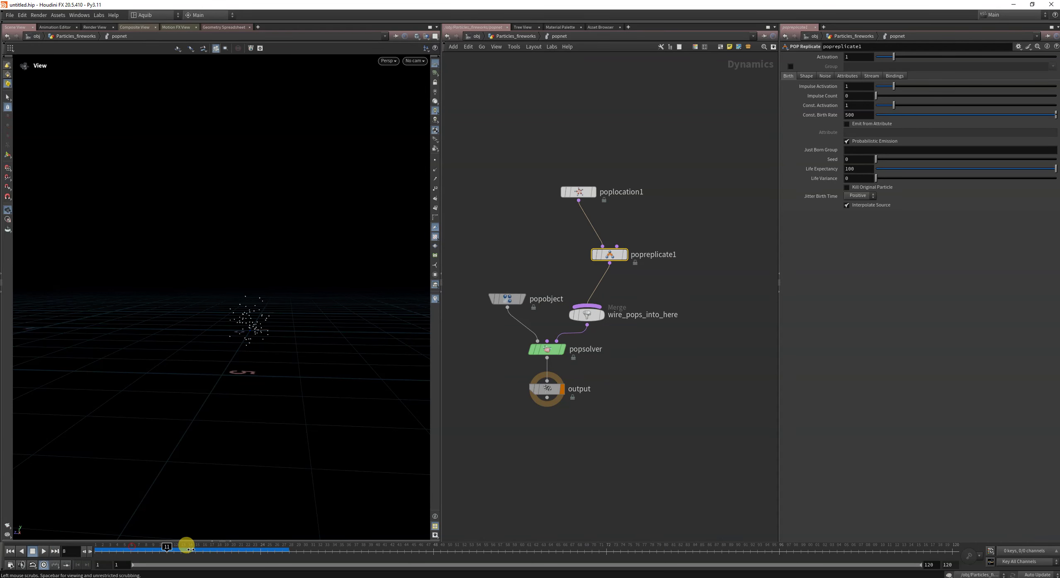
drag(576, 549, 472, 551)
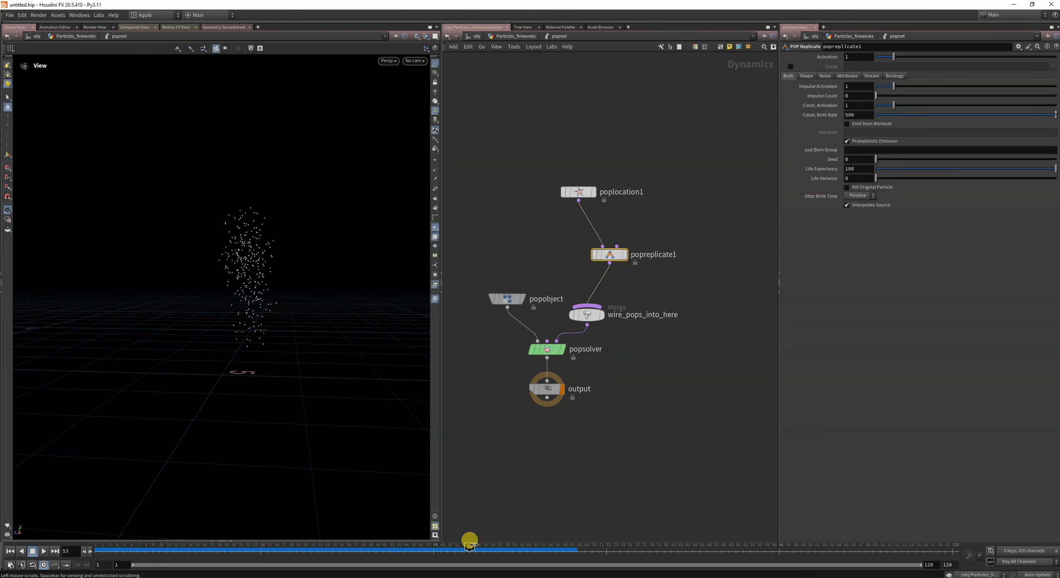
Set the uniform scale of popreplicate1's emission shape to 0 and replay the simulation from the first frame
click(805, 76)
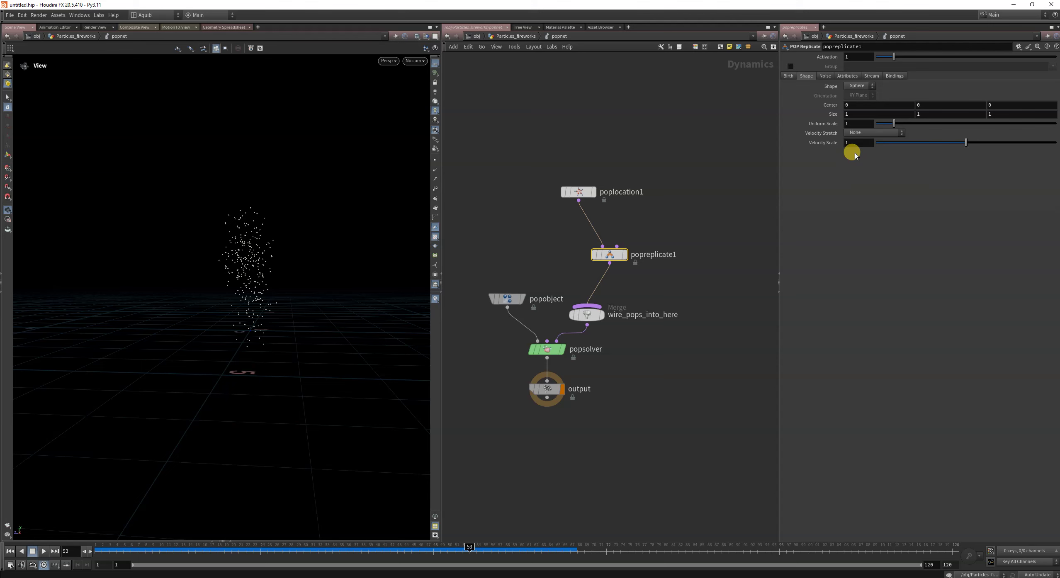
drag(884, 126, 853, 127)
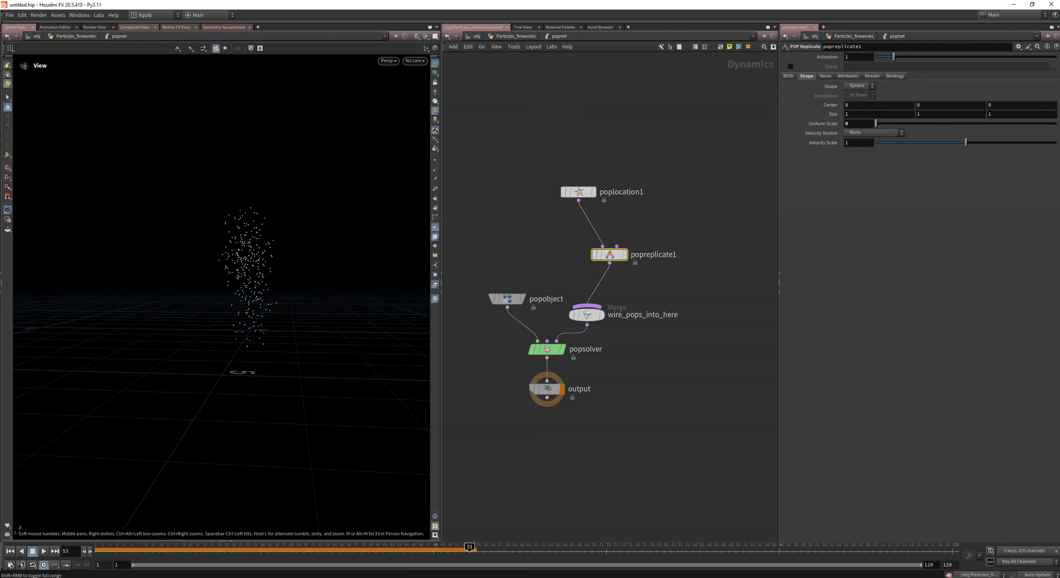
click(11, 554)
click(43, 551)
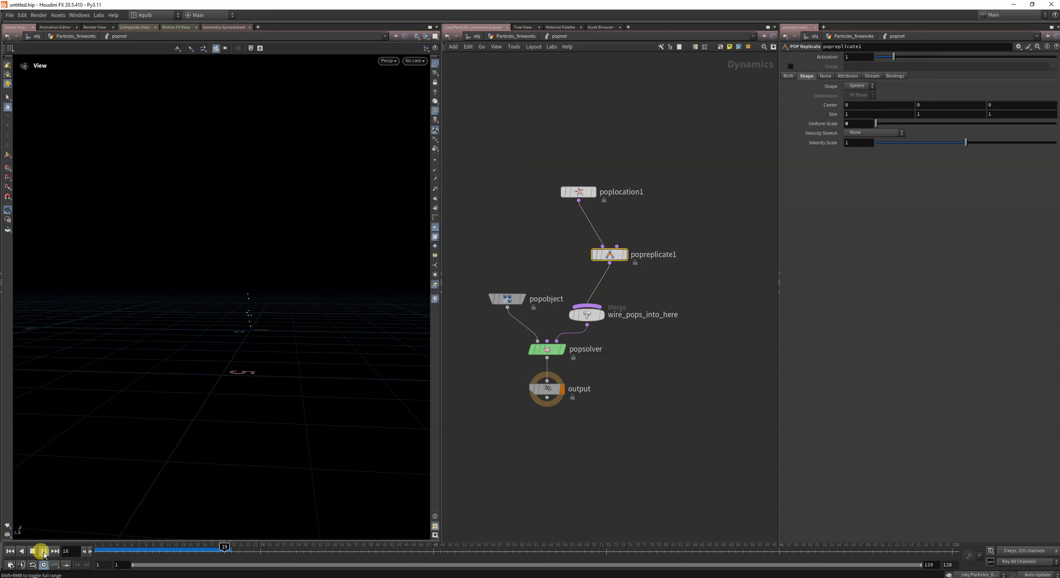
click(44, 552)
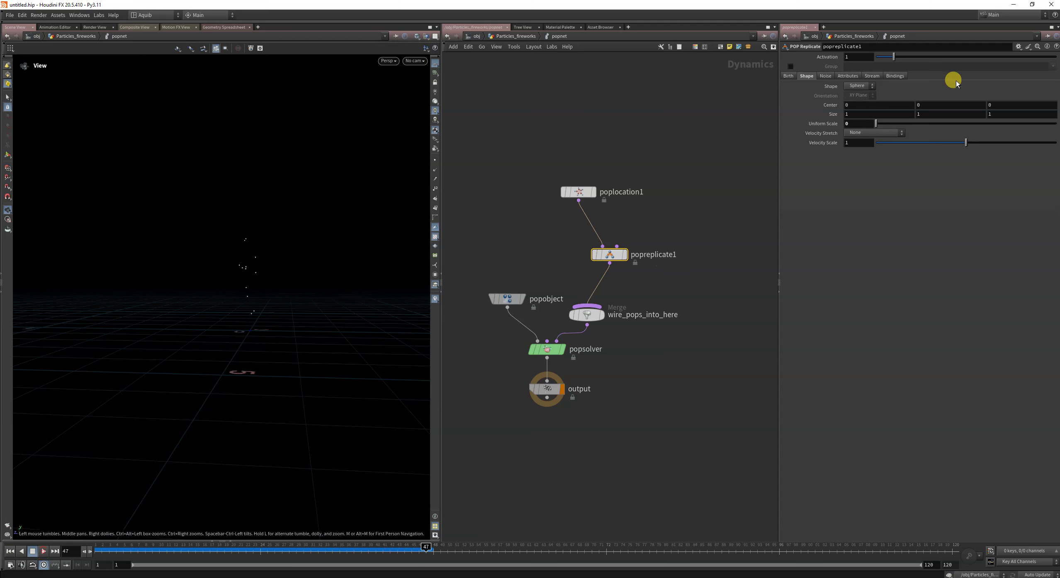
Set popreplicate1's initial velocity to Add to inherited velocity and replay the simulation from the start
click(788, 76)
click(806, 76)
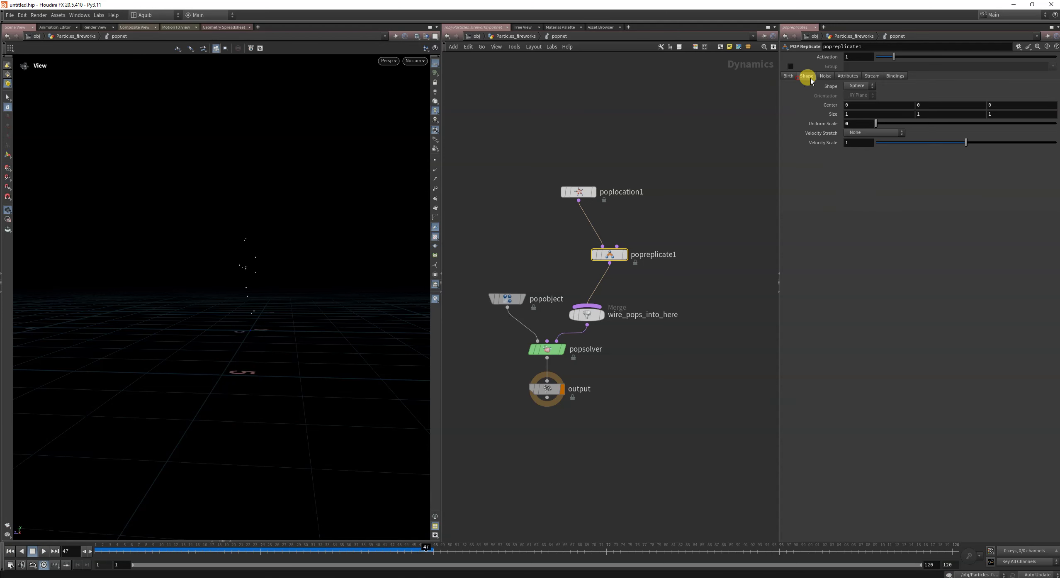
click(826, 76)
click(848, 76)
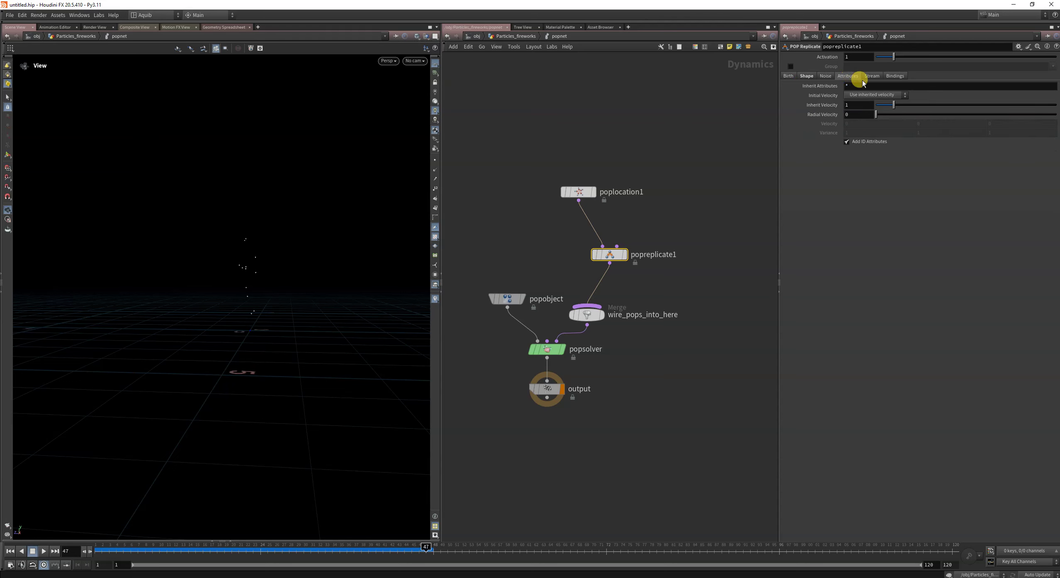
click(826, 76)
click(853, 76)
click(826, 76)
click(848, 76)
click(863, 95)
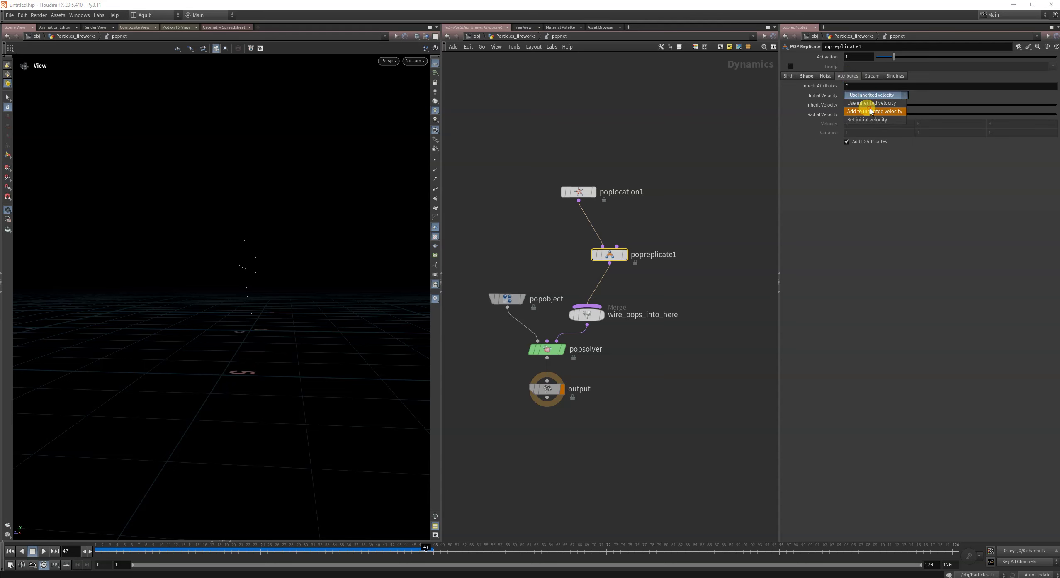
click(866, 110)
click(15, 552)
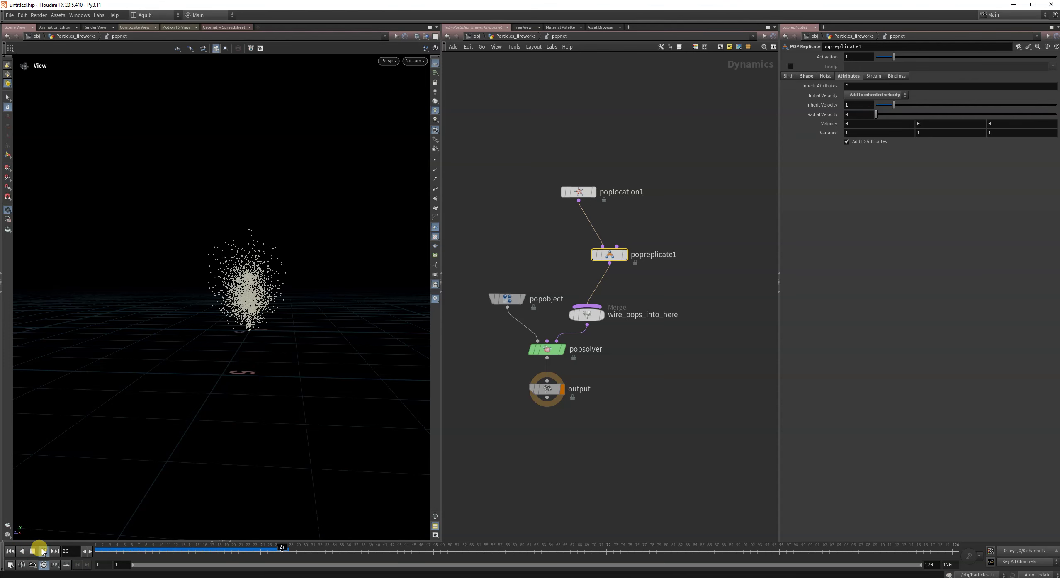
click(871, 238)
Set popreplicate1's velocity variance to 0.02 on all three axes
click(858, 132)
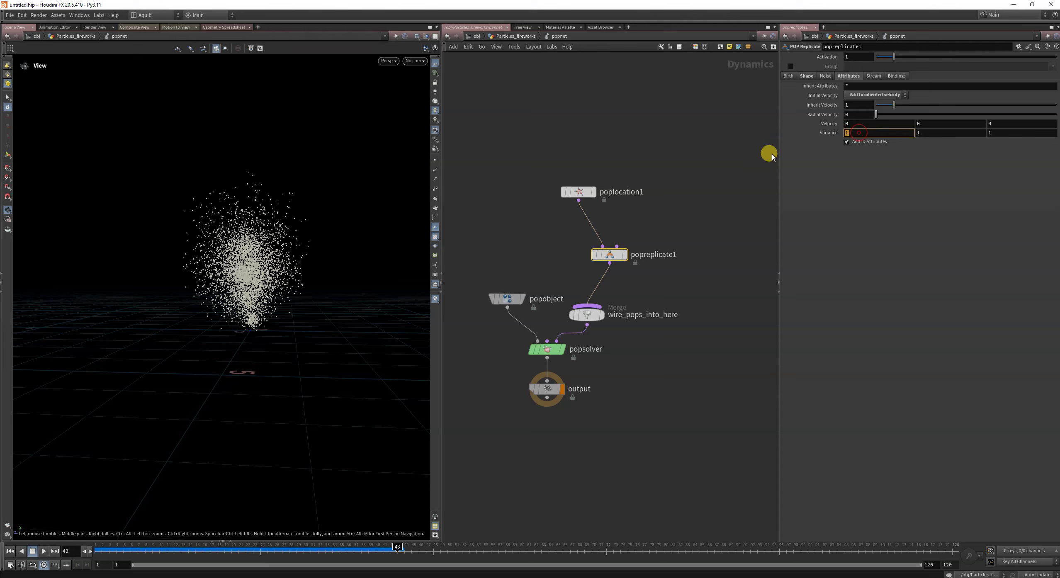
text(0)
text(0)
text(.02`0)
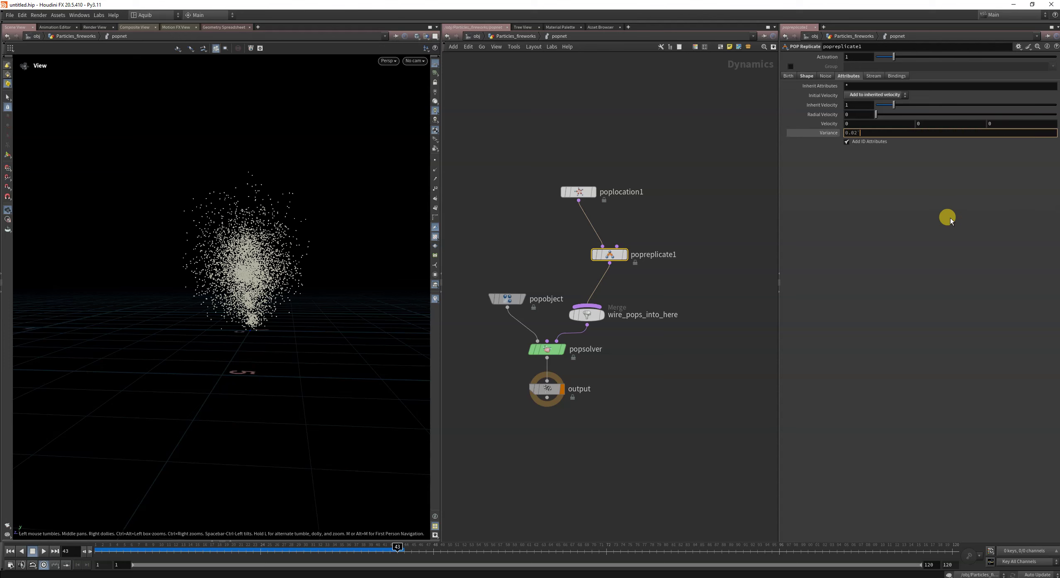
key(Tab)
text(0.0)
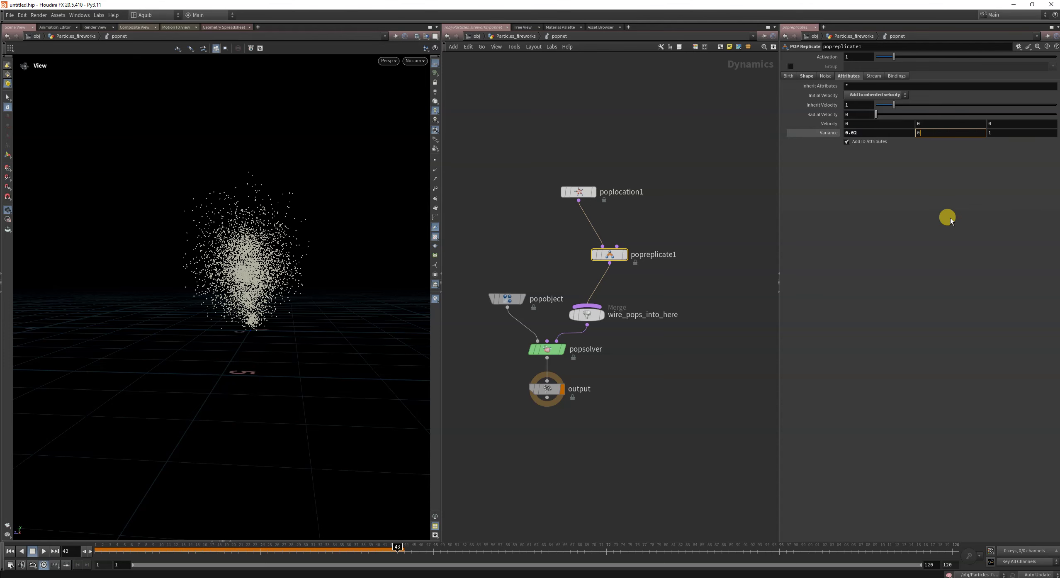
text(2)
key(Return)
Replay the simulation from the first frame and examine the replicated particle clusters from several view angles
click(10, 551)
click(43, 551)
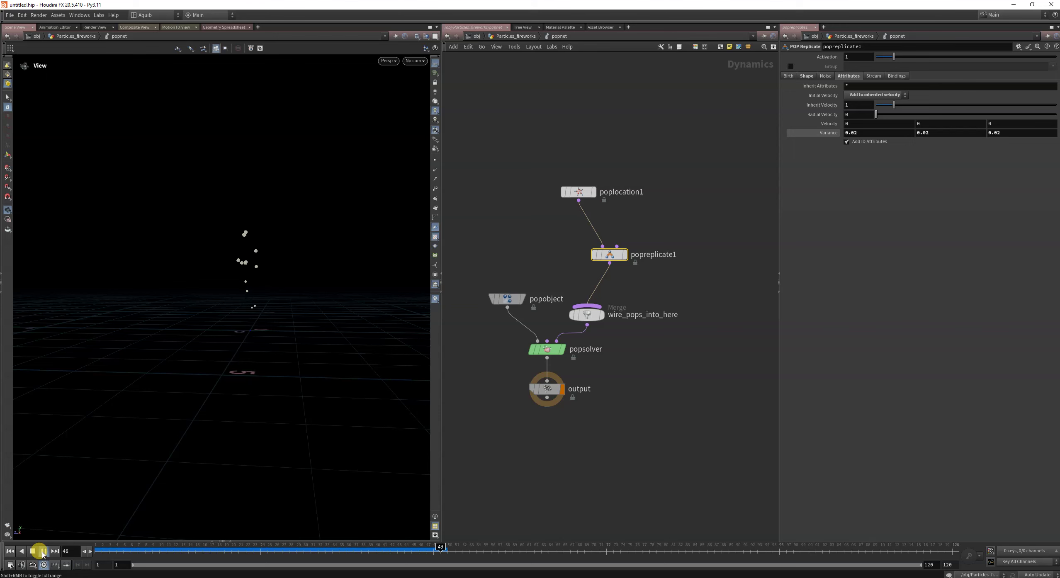
click(43, 551)
drag(190, 324, 378, 172)
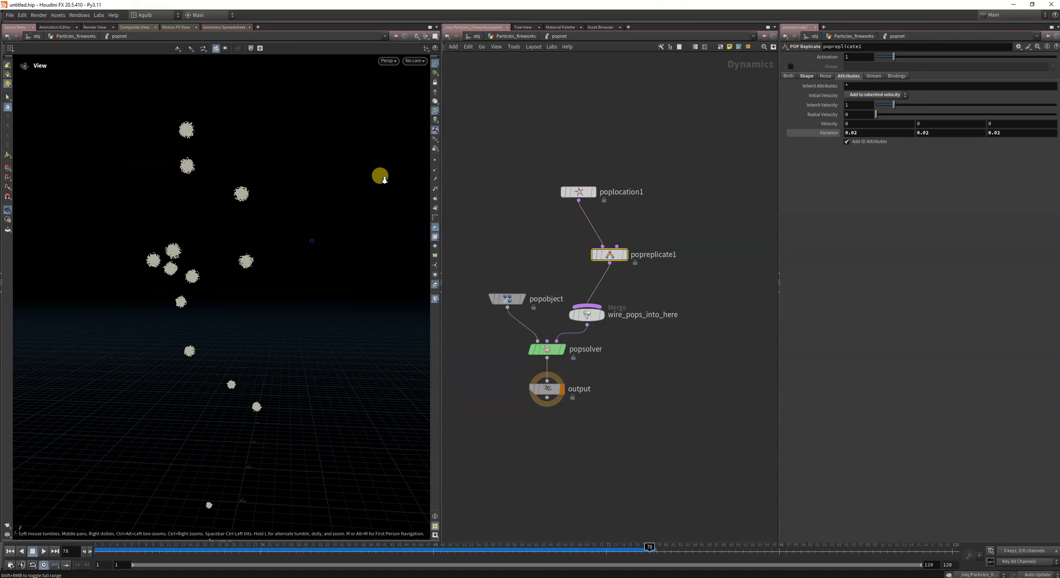
drag(262, 335, 369, 159)
click(417, 61)
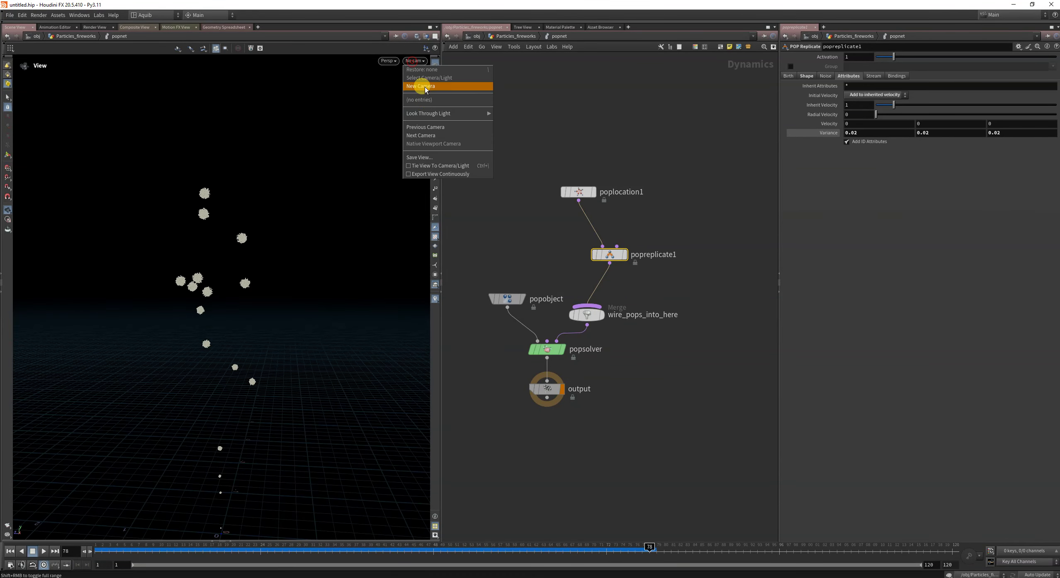
click(293, 101)
right_drag(324, 203, 301, 299)
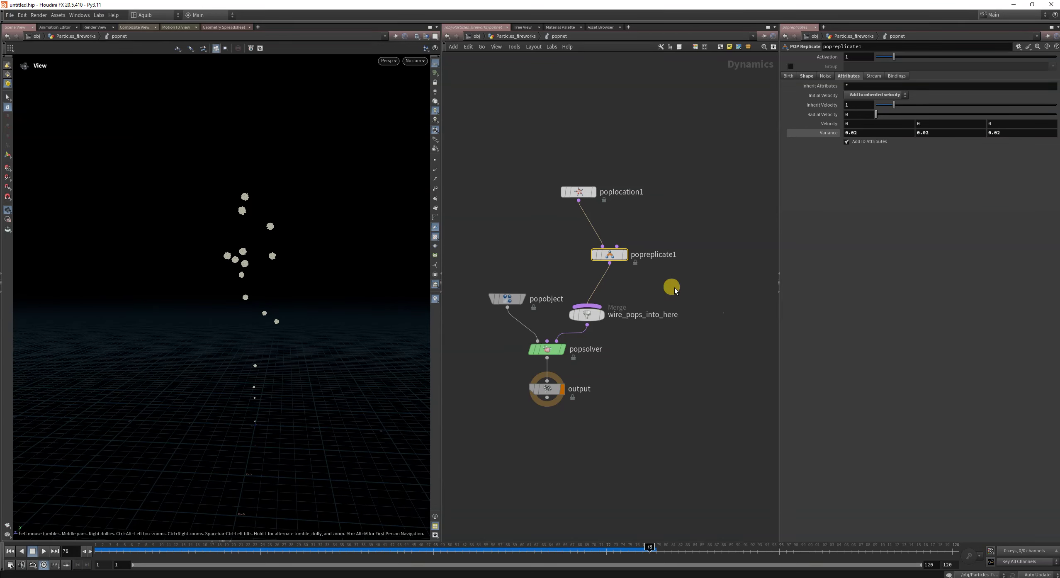
Set popreplicate1's inherit velocity to 0.65
click(864, 104)
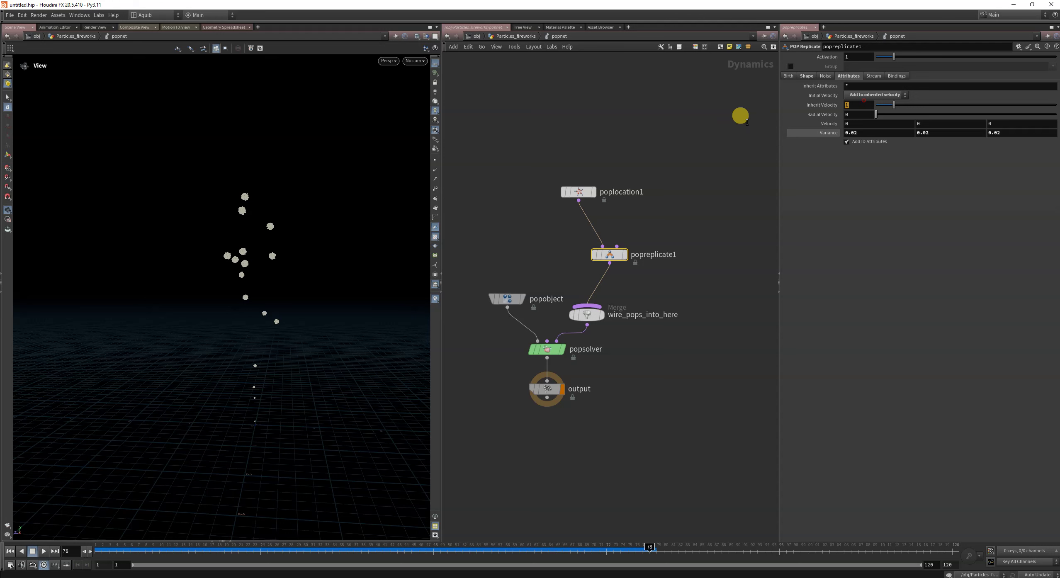
text(0.065)
key(Return)
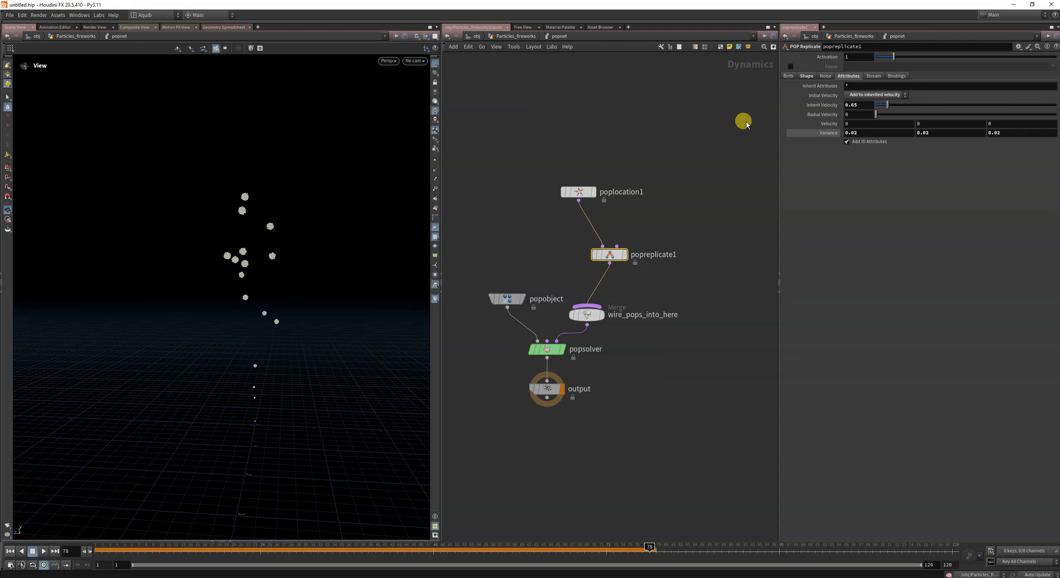
Set popreplicate1's life expectancy to 1 and its life variance to 0.5
click(788, 75)
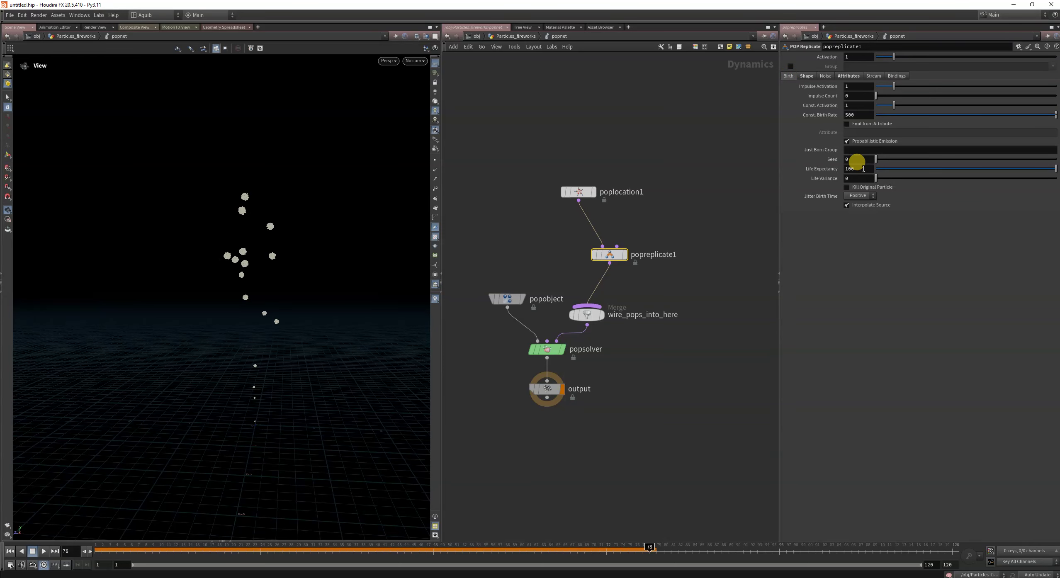
double_click(854, 168)
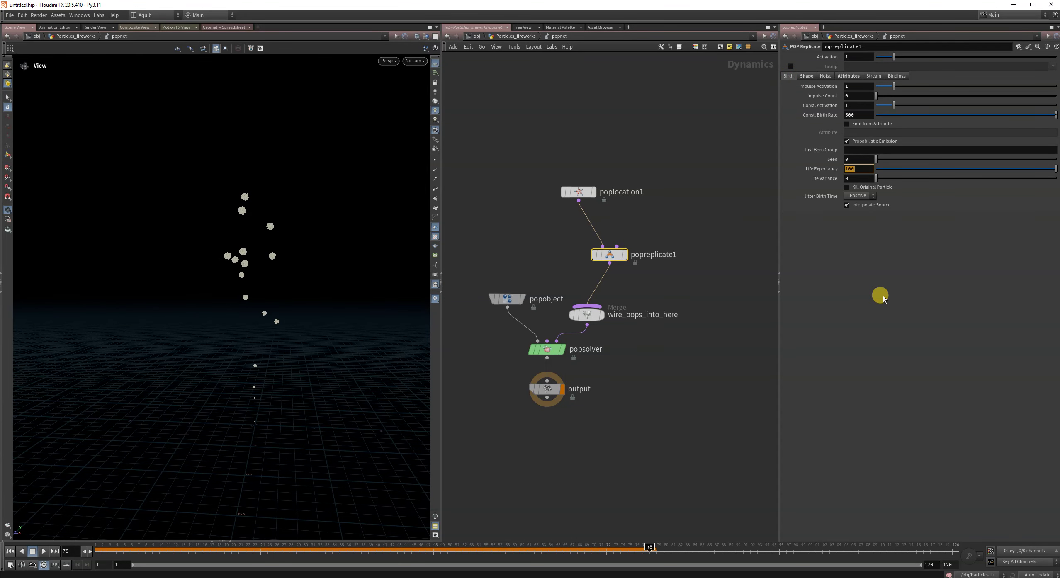
key(Return)
key(Tab)
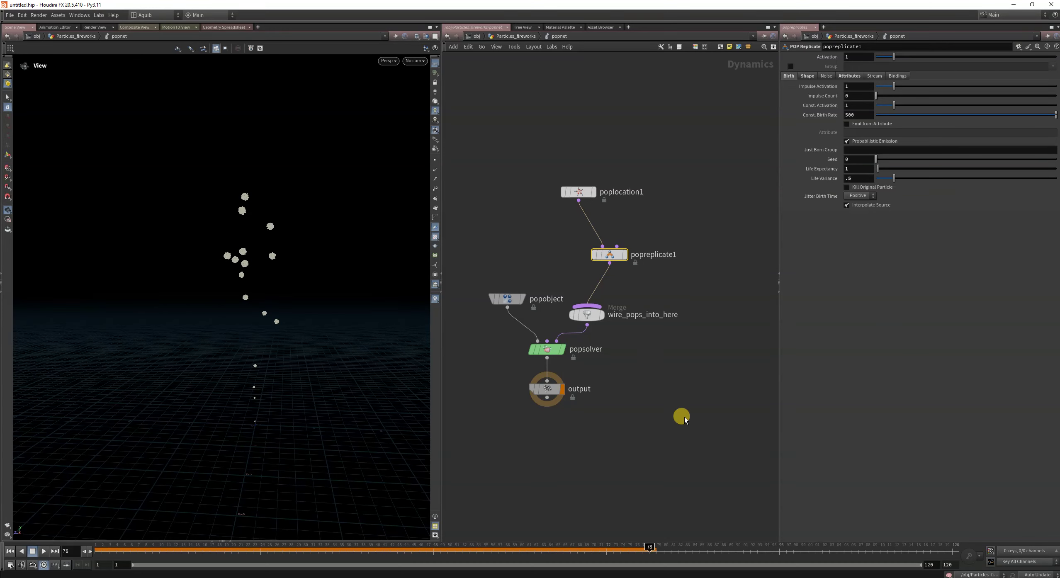
Replay the simulation, scrub to frame 76 and examine the particle trails up close from different angles
click(10, 551)
click(43, 551)
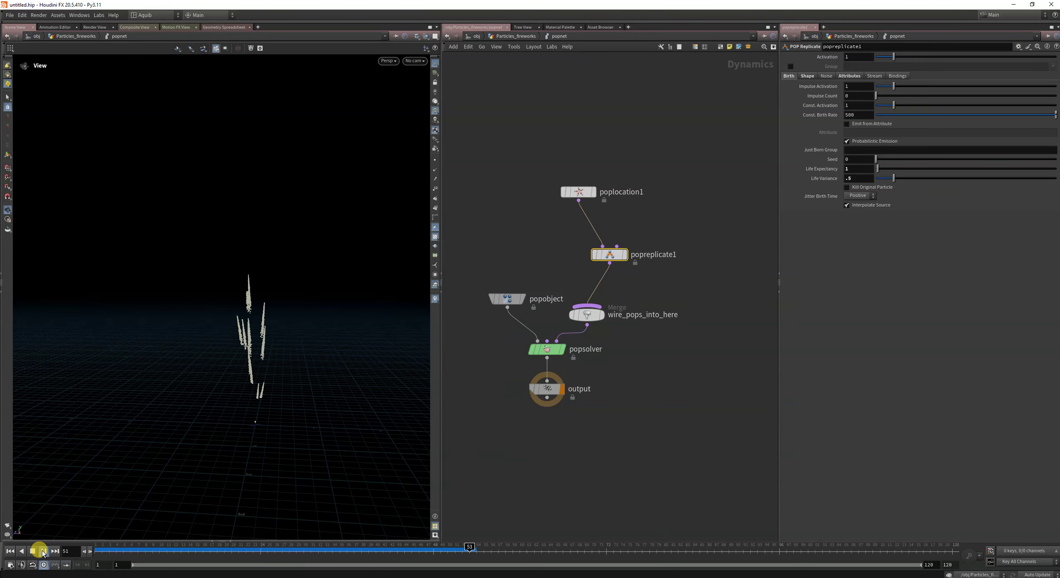
drag(106, 551, 638, 521)
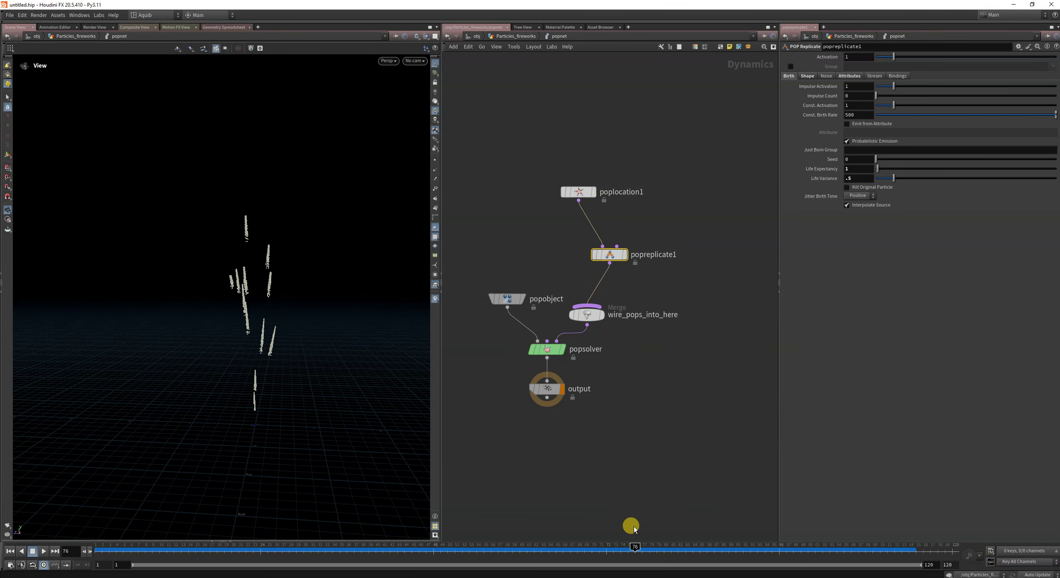
right_drag(256, 334, 406, 247)
mouse_move(401, 242)
mouse_down()
mouse_move(296, 310)
mouse_move(267, 310)
mouse_move(290, 269)
mouse_up()
right_drag(353, 213, 344, 254)
drag(343, 254, 329, 256)
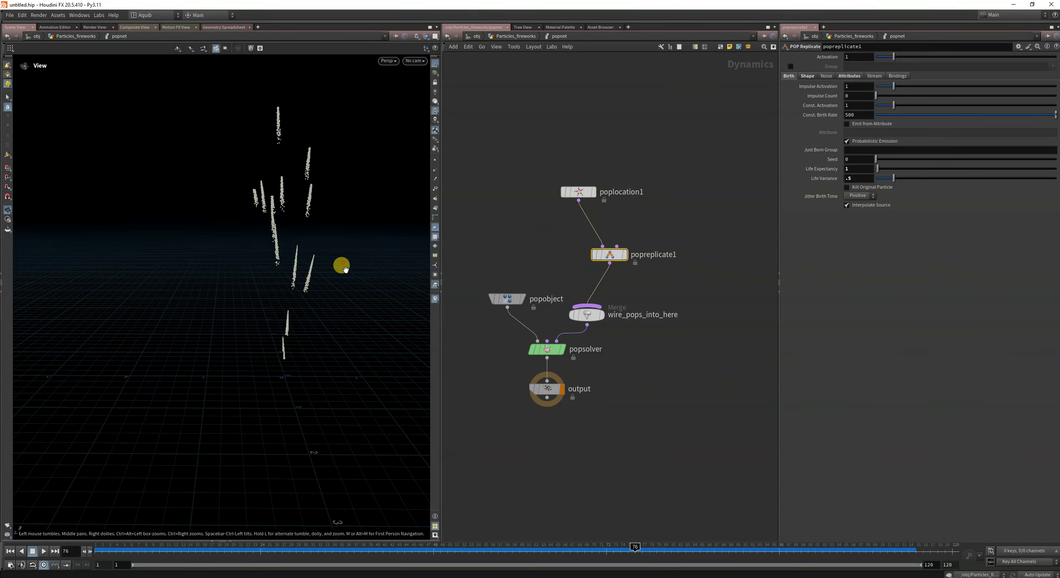
right_drag(357, 236, 323, 276)
middle_drag(327, 278, 268, 334)
drag(309, 313, 308, 325)
Frame the particle trails at frame 120 and create a new camera from the current view
drag(670, 551, 1056, 541)
mouse_move(253, 418)
mouse_down()
mouse_move(303, 371)
mouse_move(334, 360)
mouse_up()
right_drag(333, 360, 341, 360)
drag(342, 360, 339, 358)
click(412, 63)
click(421, 86)
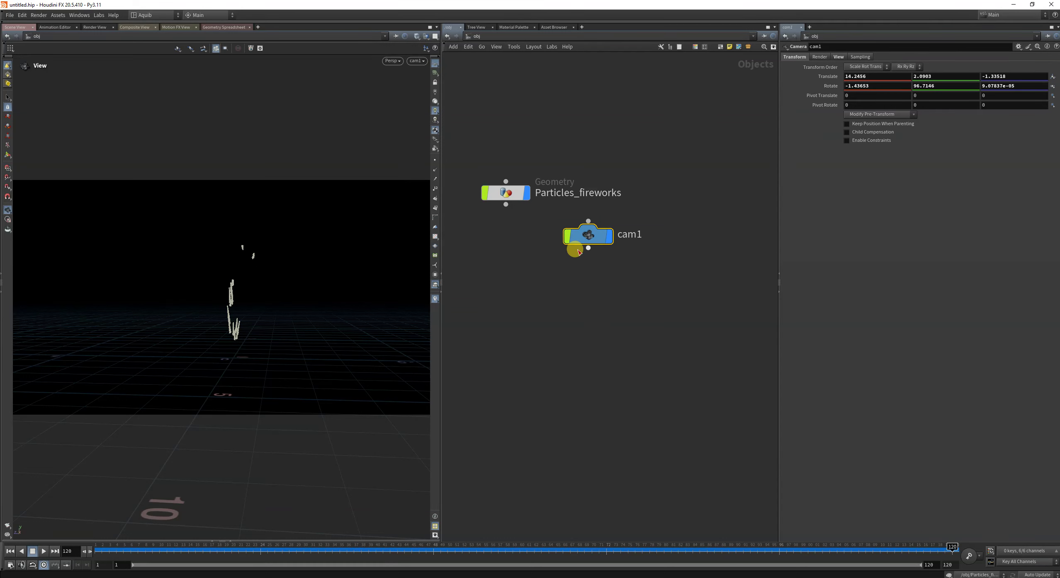
Return to the popnet network inside Particles_fireworks and shift popreplicate1 closer in line with the nodes around it
double_click(500, 194)
click(568, 261)
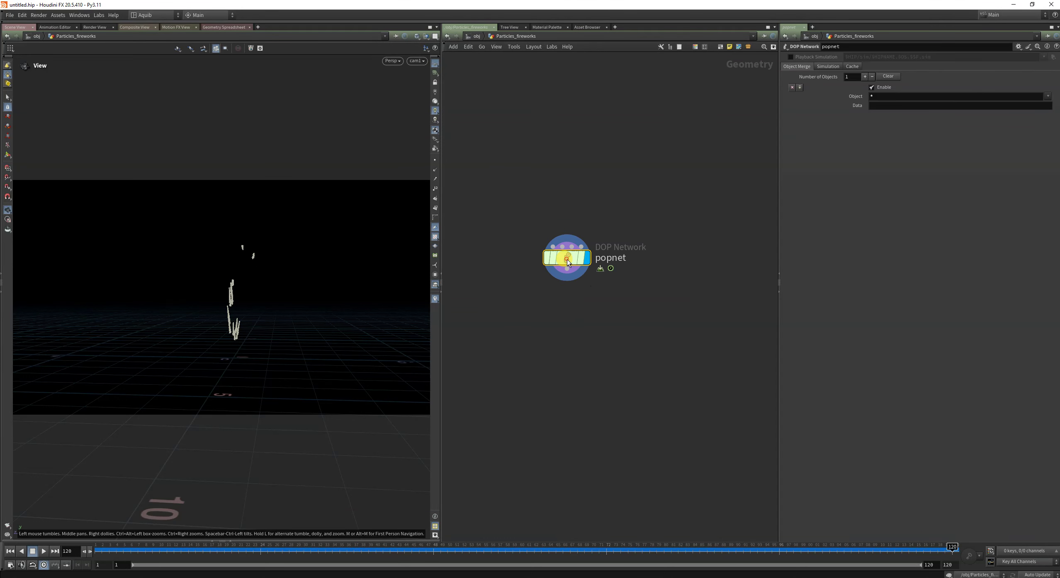
double_click(567, 260)
mouse_move(616, 256)
mouse_down()
mouse_move(585, 260)
mouse_move(603, 260)
mouse_up()
Add a POP Color node beside the replicate branch and wire its output into the wire_pops_into_here merge
click(708, 258)
key(Tab)
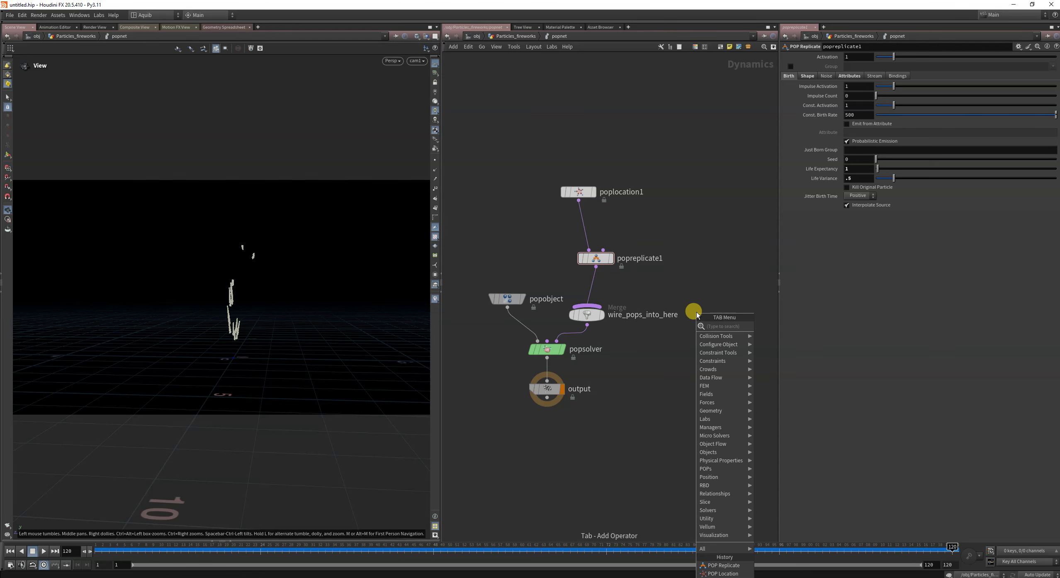
text(popcol)
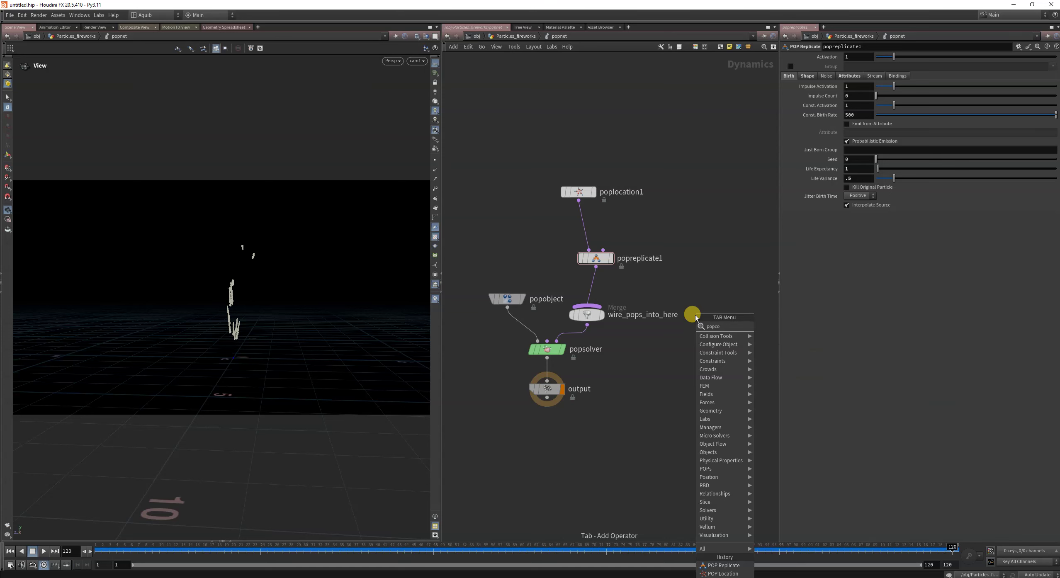
click(782, 329)
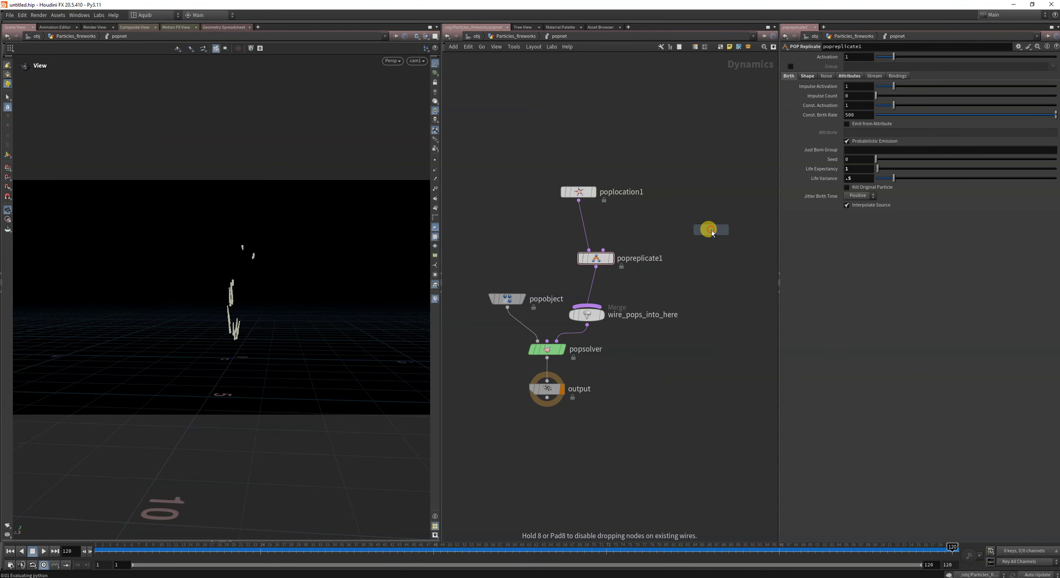
click(712, 232)
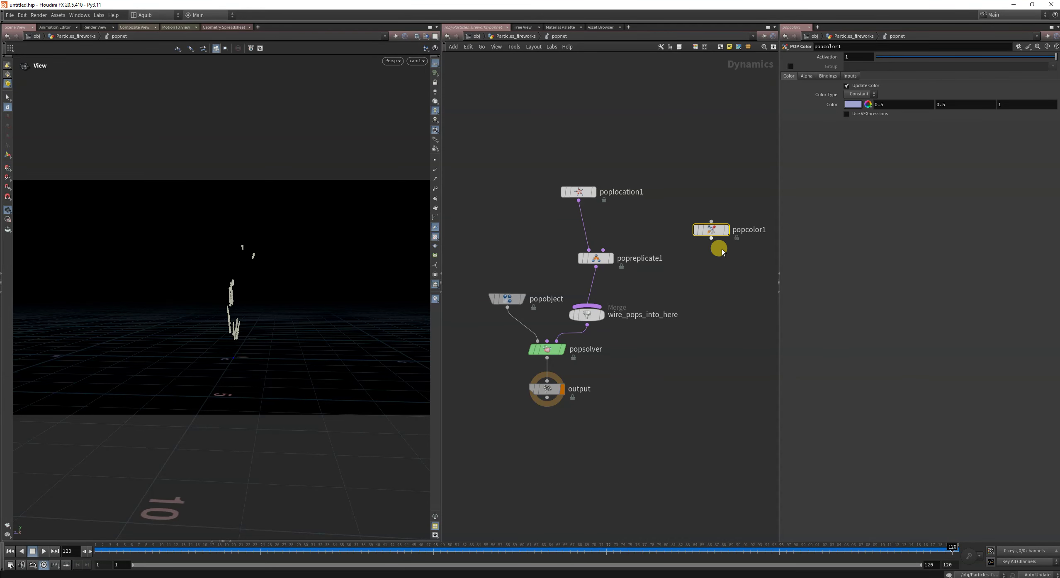
drag(711, 238, 624, 294)
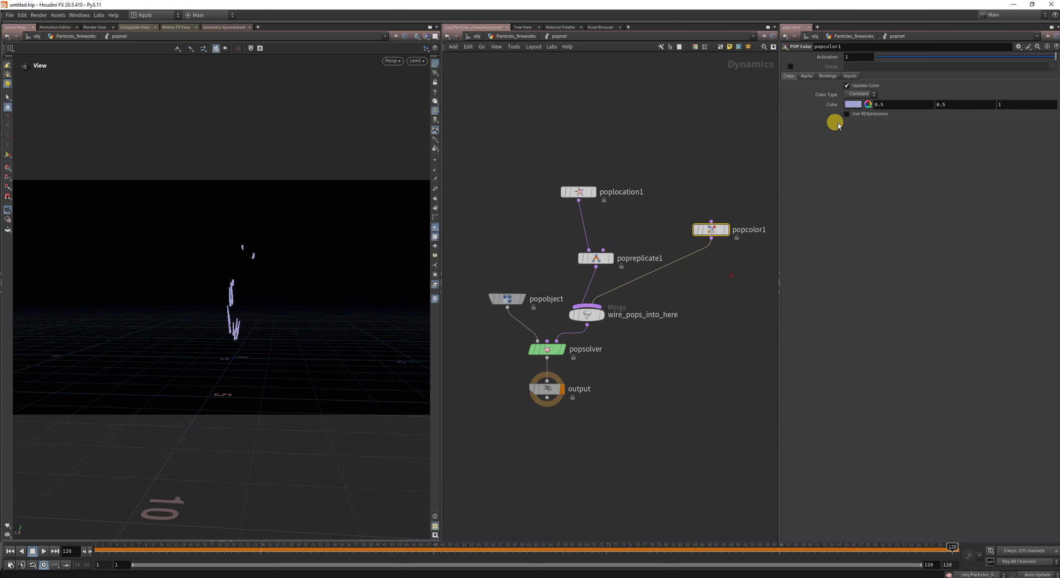
Set popcolor1's constant colour to dark magenta (0.3, 0.075, 0.3) and scrub the timeline to frame 76
click(855, 104)
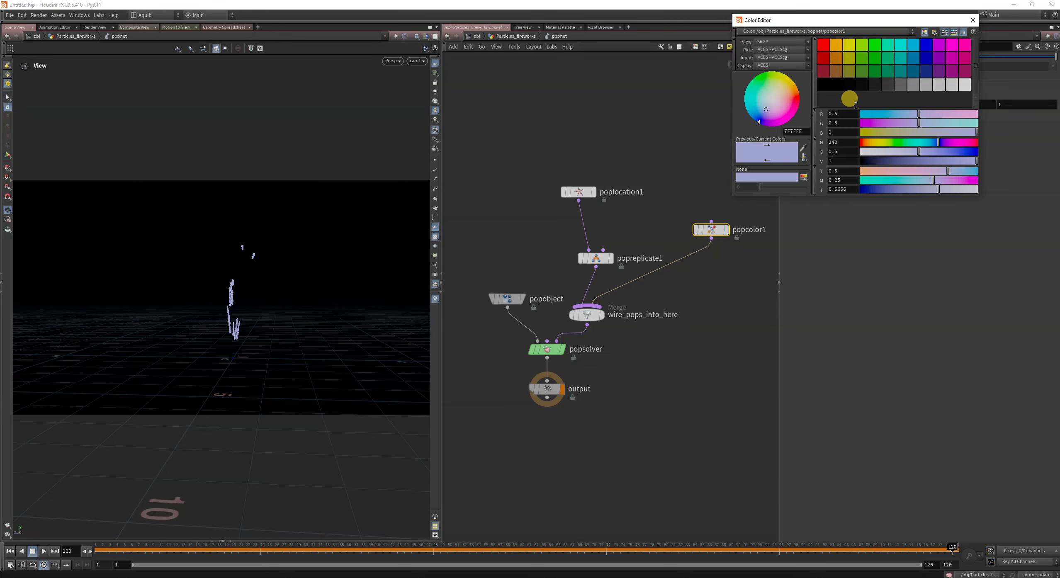
click(862, 59)
click(913, 71)
click(912, 64)
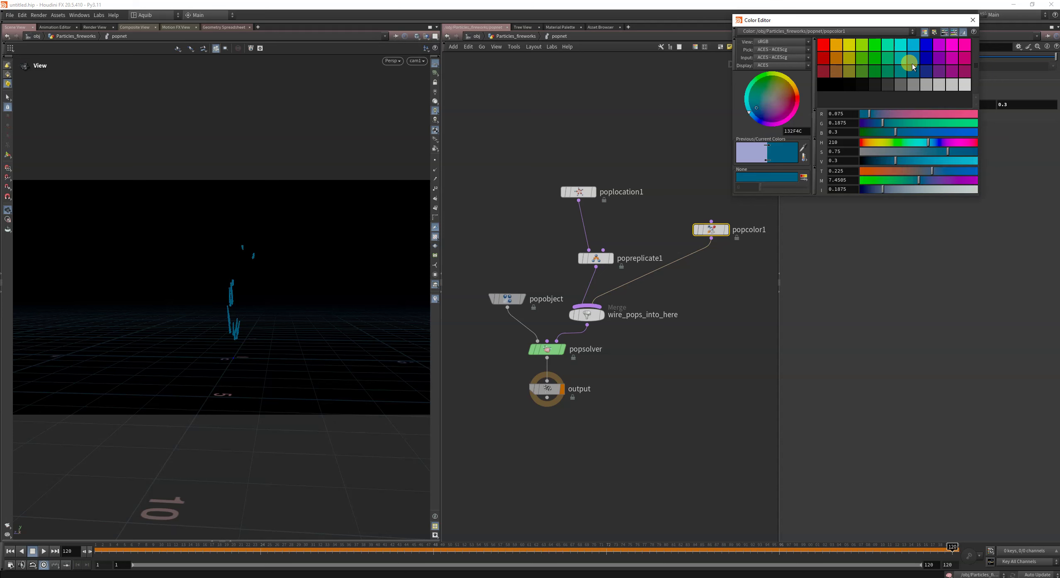
click(952, 73)
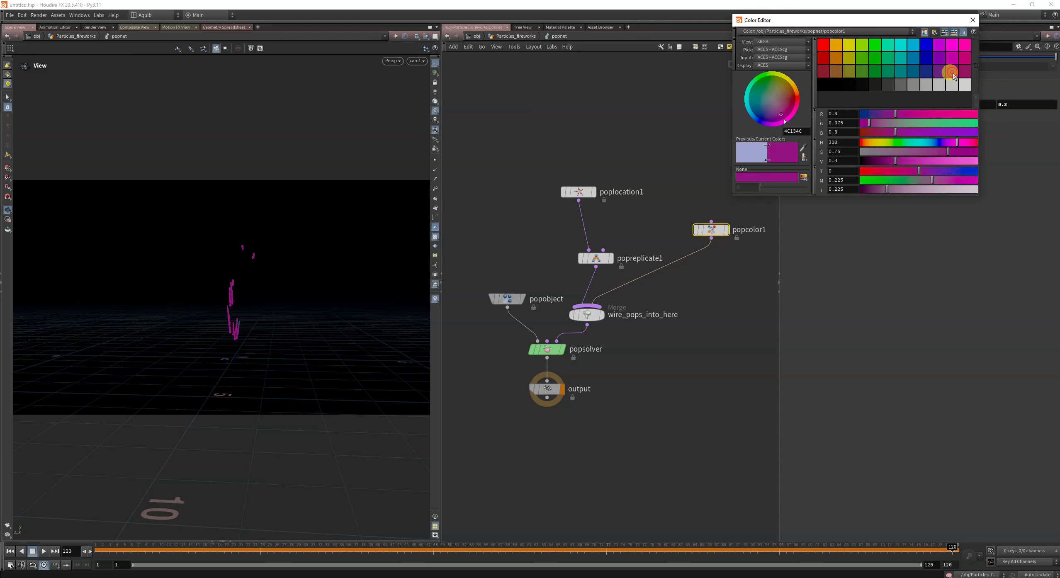
click(973, 23)
drag(112, 550, 631, 151)
Set poplocation1's velocity variance to 0.5, 0.45 and 0.65, and replay the simulation from the first frame
click(570, 200)
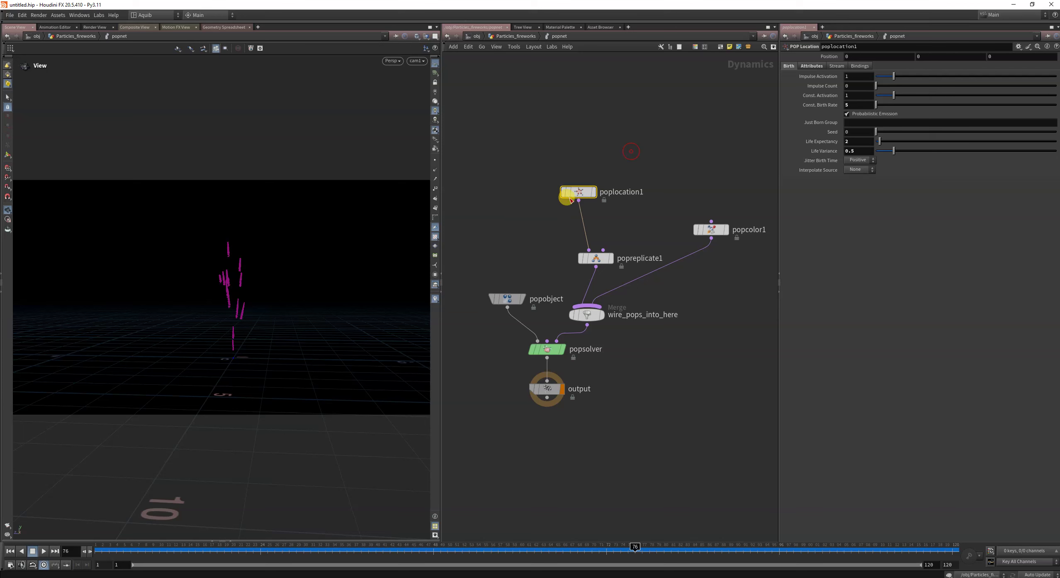
click(810, 66)
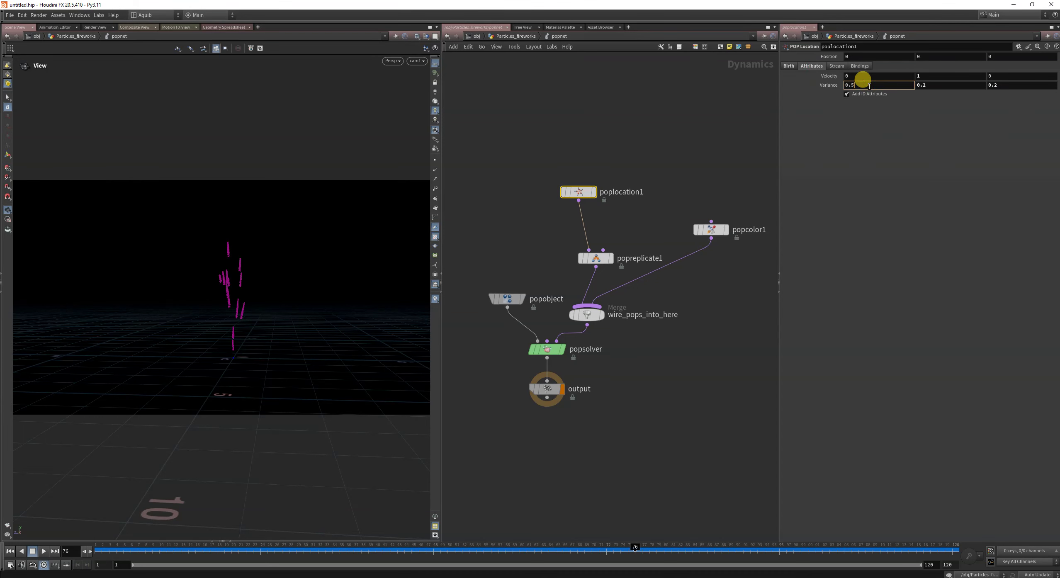
key(Tab)
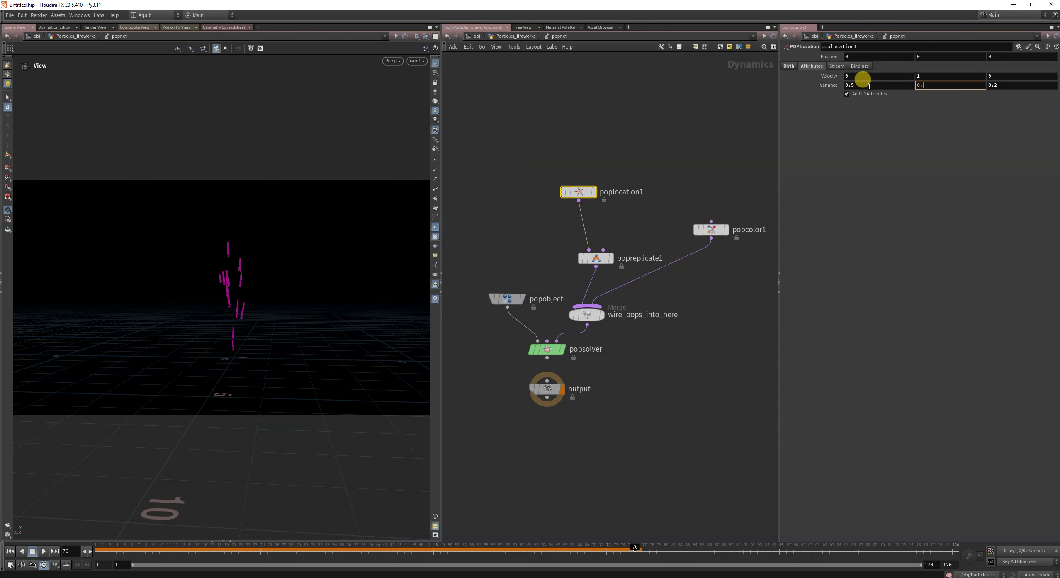
key(Tab)
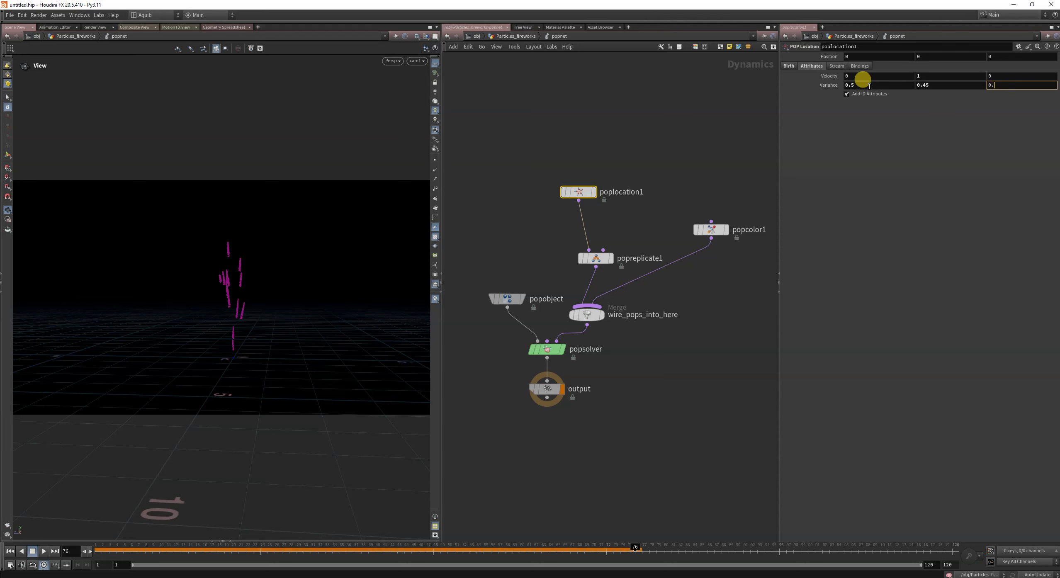
text(0.65)
key(Return)
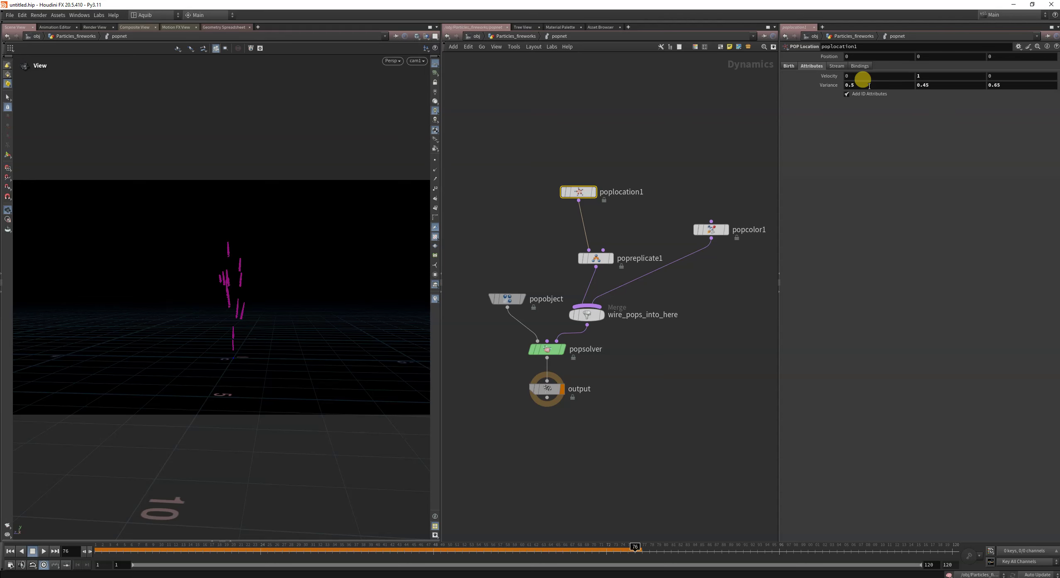
click(12, 551)
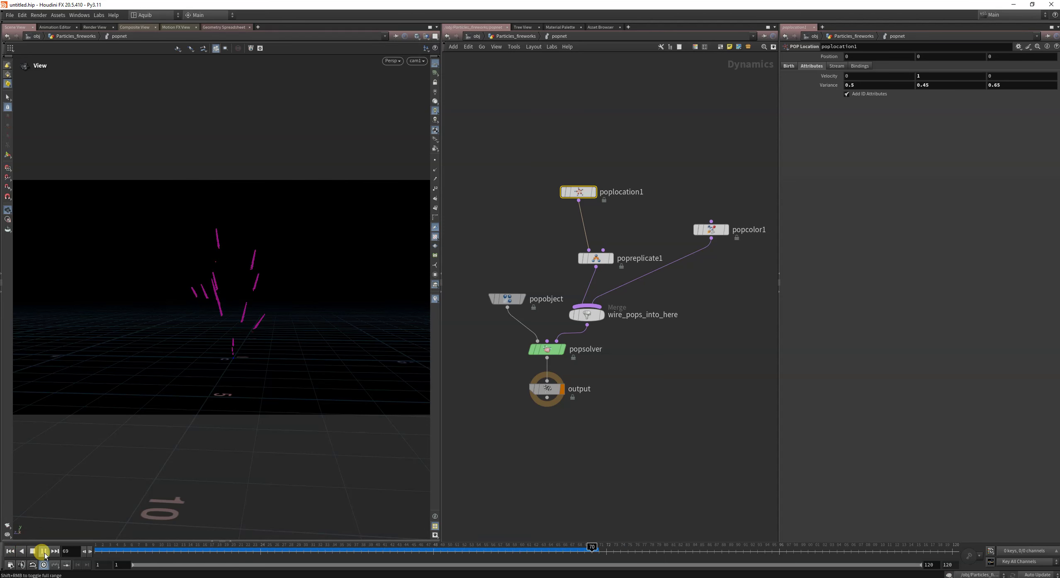
click(43, 551)
Move the output node further down and set popsolver's Min Substeps and Max Substeps to 3
drag(541, 402, 541, 503)
click(547, 349)
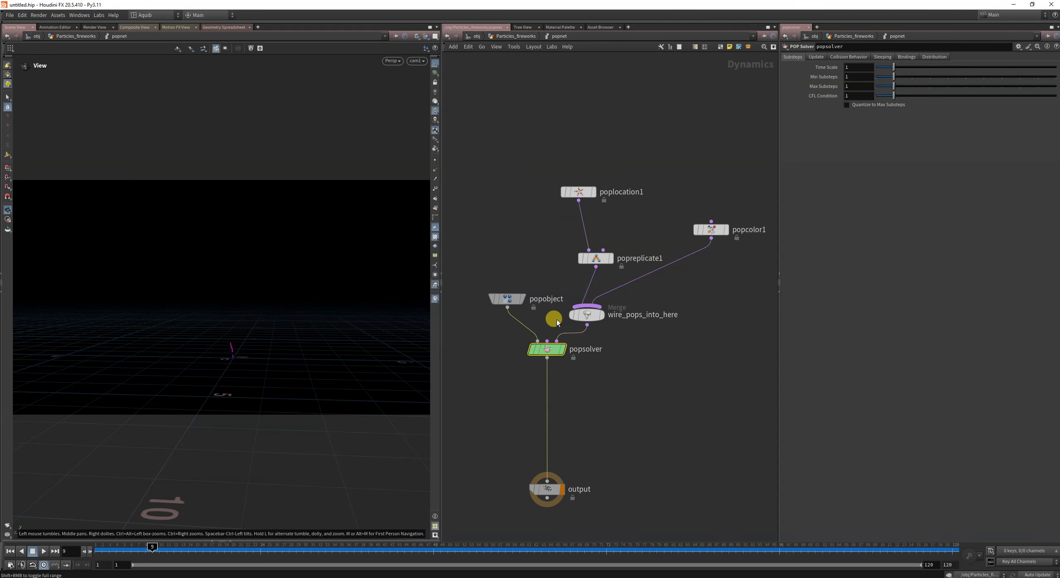
click(861, 77)
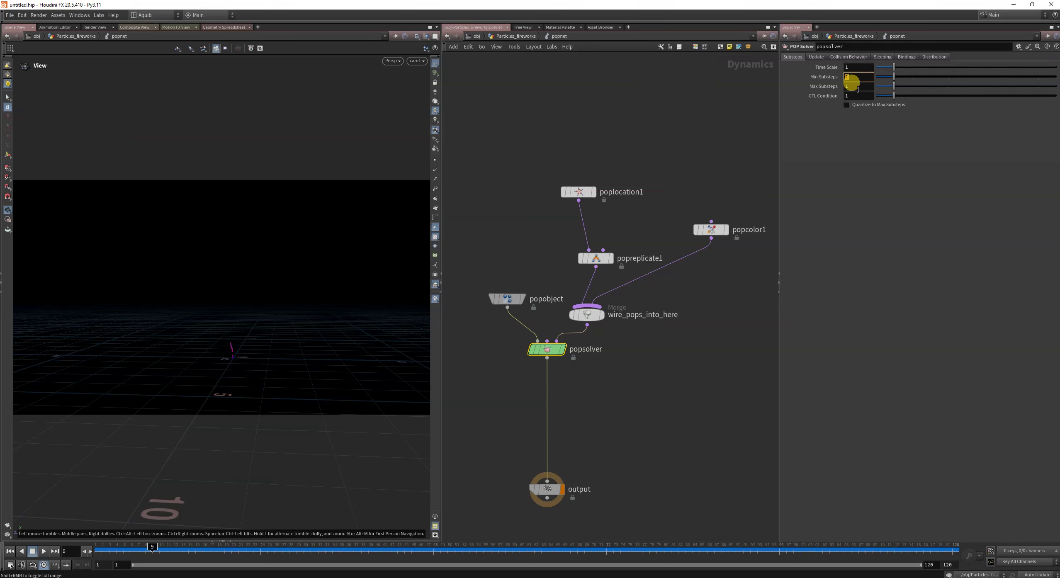
text(3)
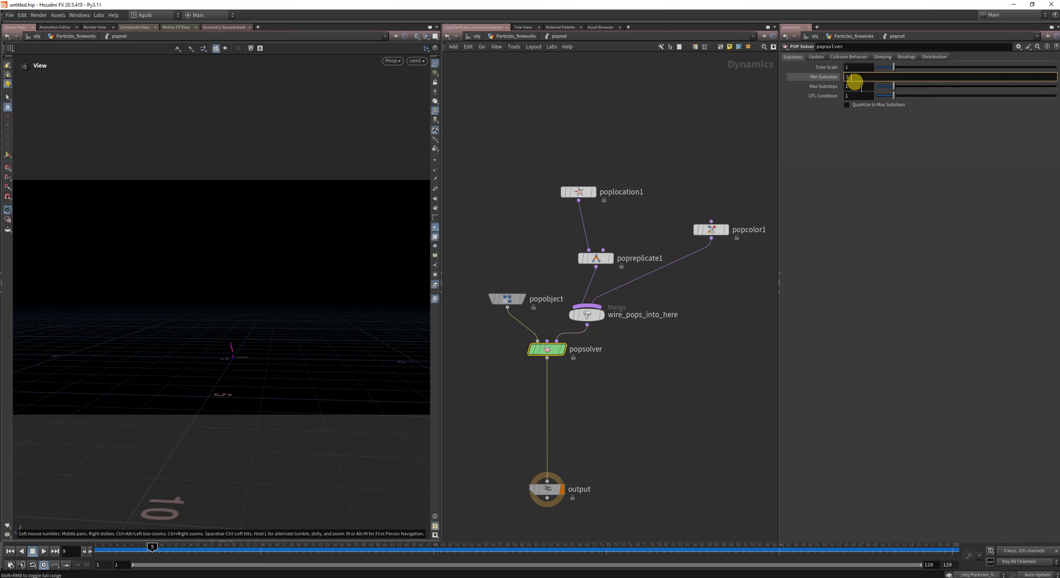
key(Tab)
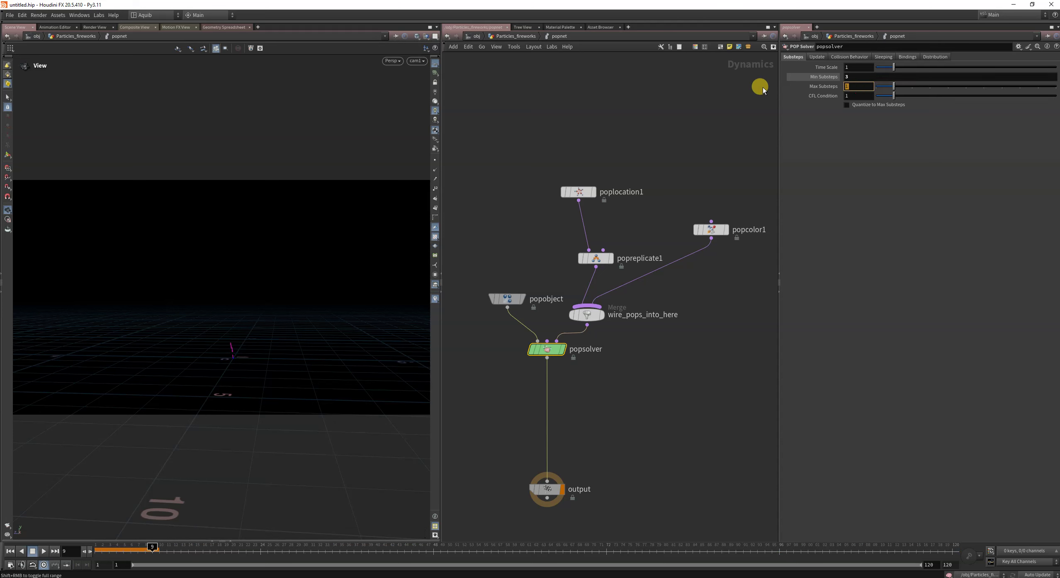
text(3)
key(Return)
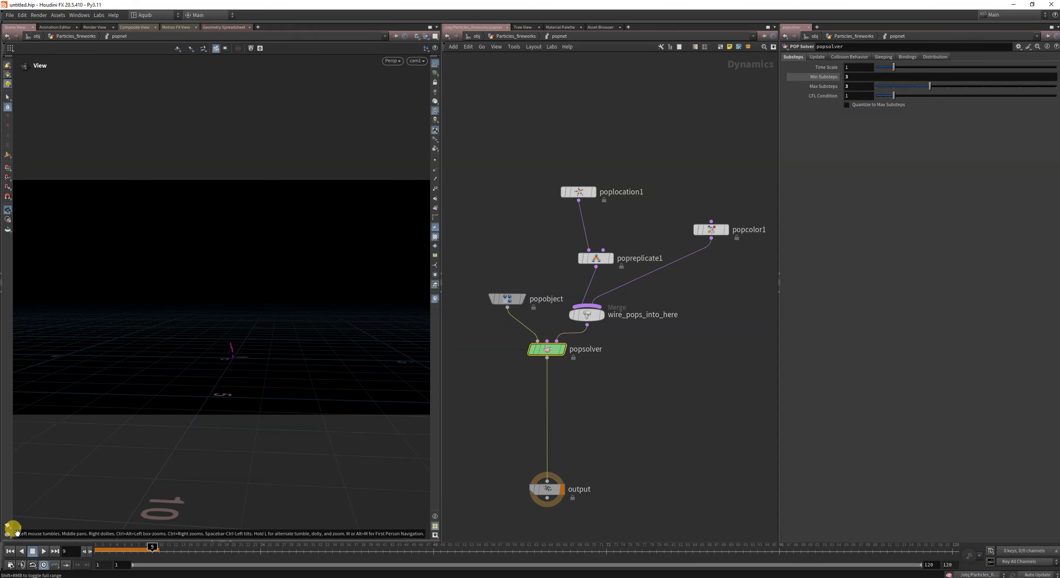
Replay the simulation from the first frame to check the trails with the higher substeps
click(9, 551)
click(44, 551)
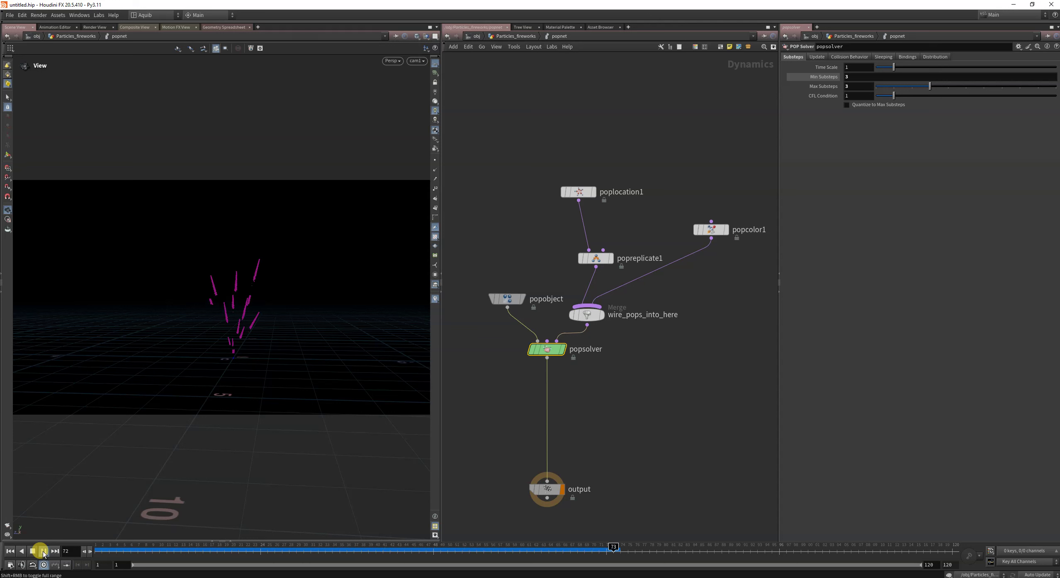
click(43, 551)
Set poplocation1's Const. Birth Rate to 3 and its Life Expectancy to 1.25
drag(624, 149, 561, 202)
click(790, 67)
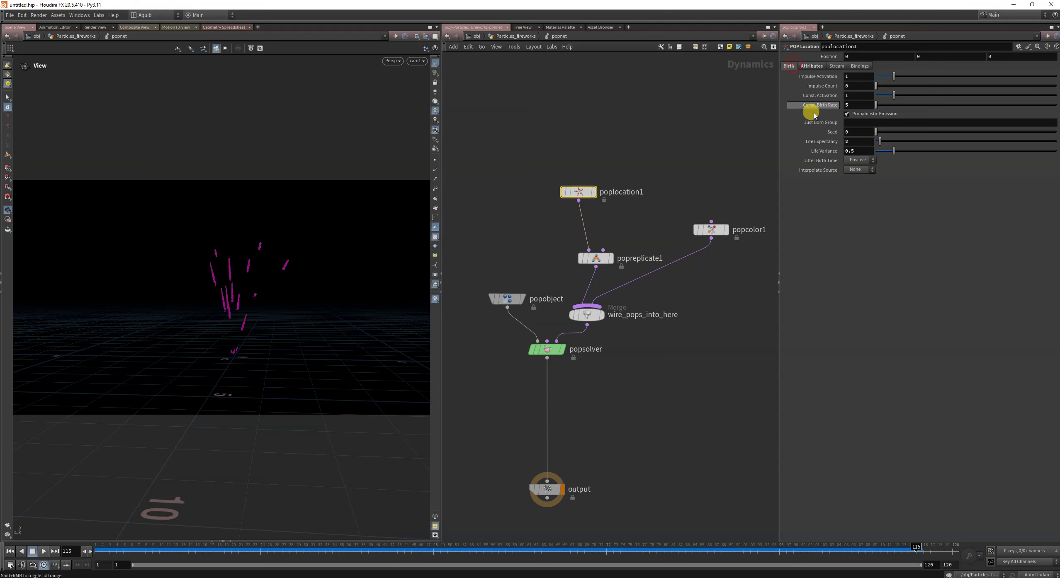
drag(853, 105, 765, 118)
text(3)
key(Return)
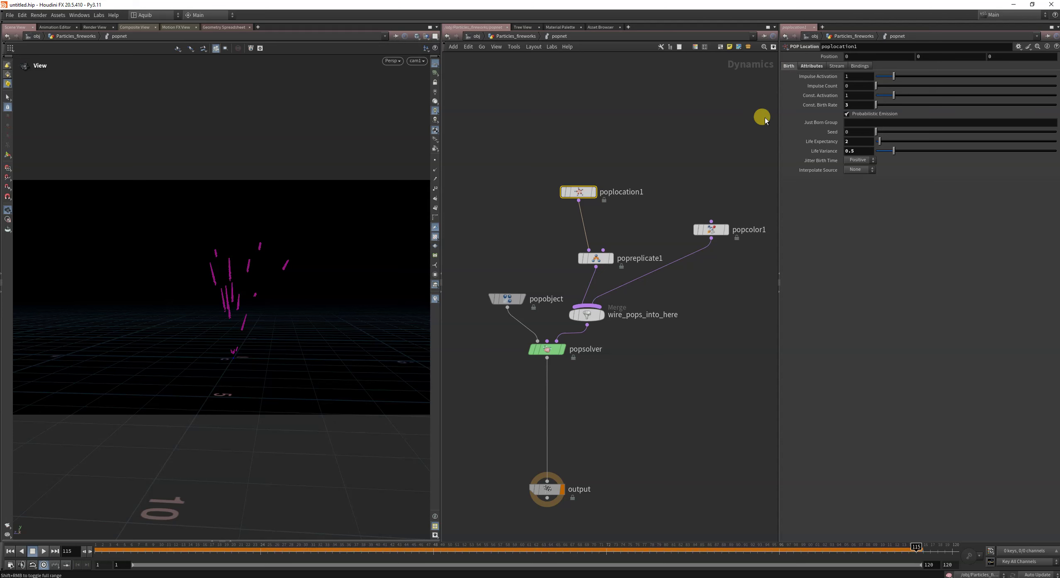
drag(853, 140, 794, 144)
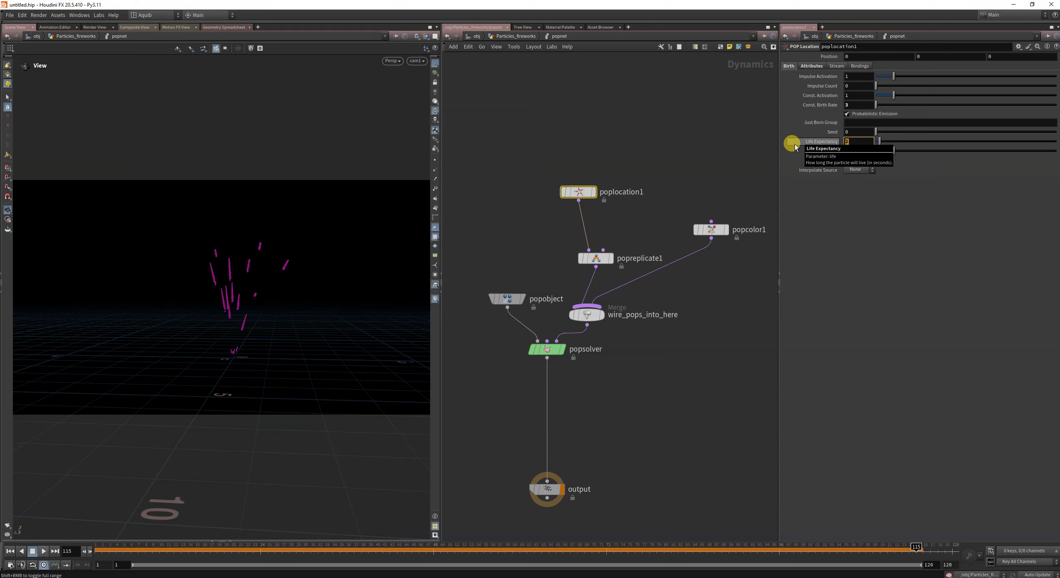
text(25)
key(Return)
Replay the simulation and scrub to frame 99 to examine the sparser, shorter-lived trails
click(10, 551)
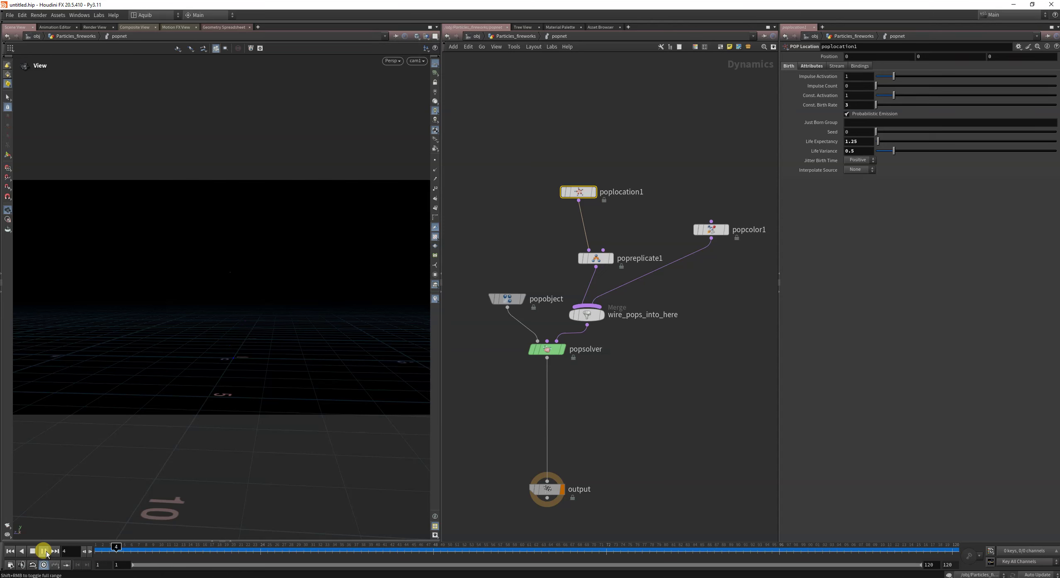
click(46, 552)
drag(247, 551, 701, 514)
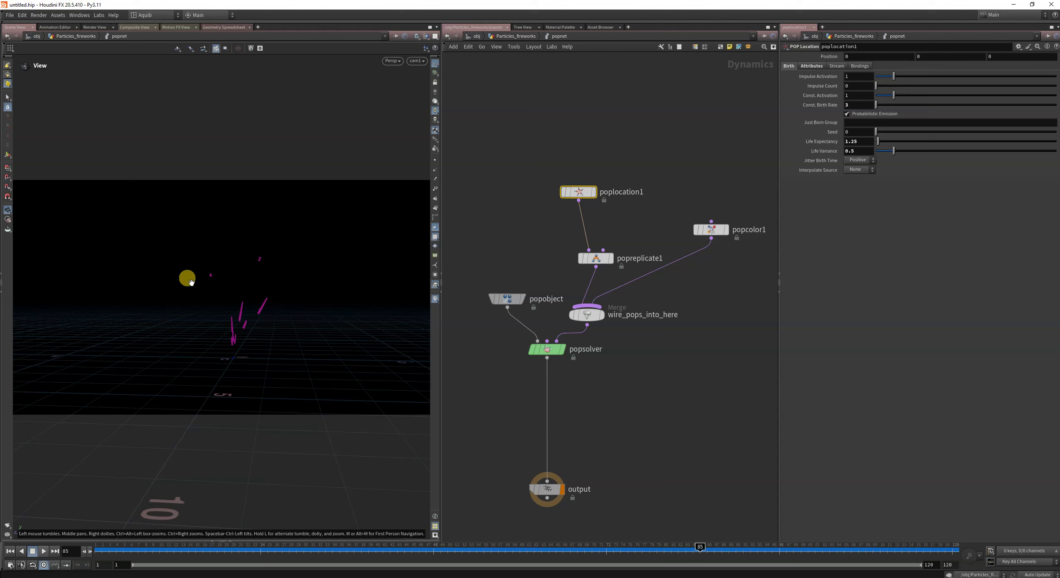
drag(701, 548, 806, 527)
Spread out the network, moving poplocation1, popreplicate1 and the merge upward, popobject to the side, and popsolver and output downward
scroll(686, 342, down, 1)
middle_drag(698, 349, 692, 443)
drag(608, 303, 623, 196)
drag(606, 365, 603, 266)
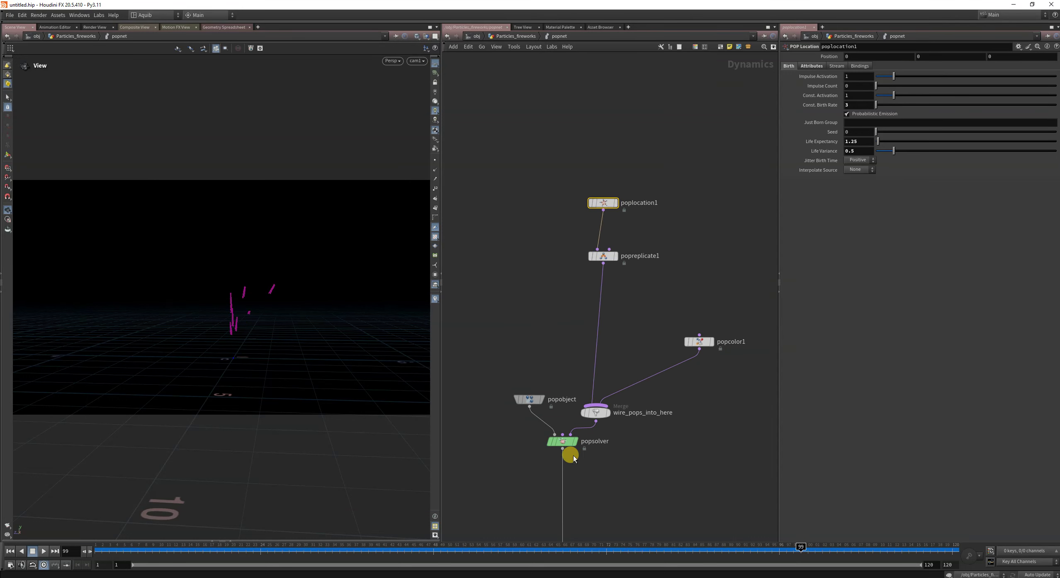
middle_drag(645, 457, 679, 388)
drag(563, 332, 468, 330)
middle_drag(674, 464, 634, 398)
drag(557, 425, 564, 470)
drag(561, 314, 564, 373)
drag(589, 276, 591, 224)
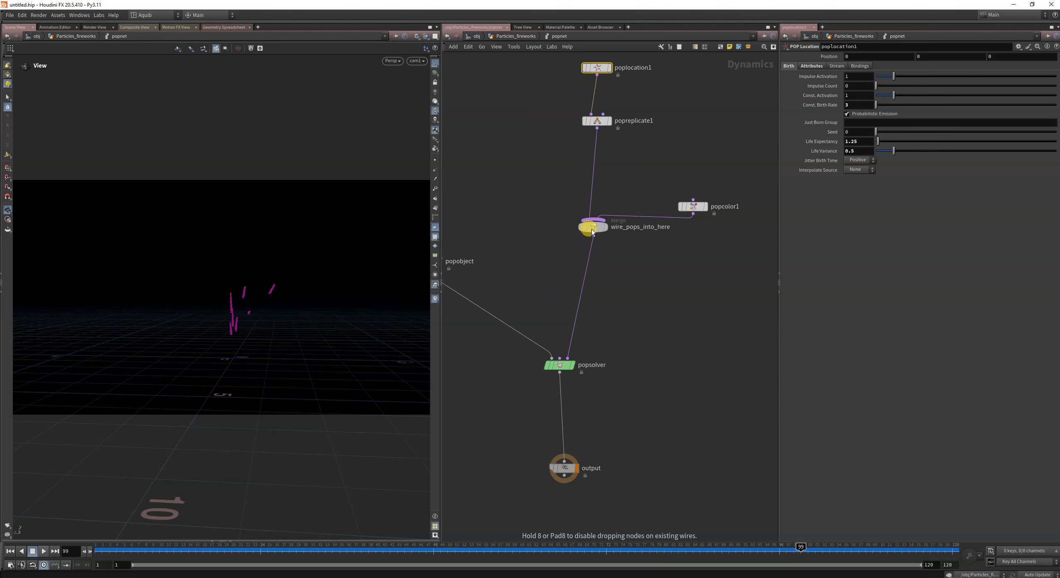
middle_drag(646, 251, 683, 329)
middle_drag(665, 254, 648, 314)
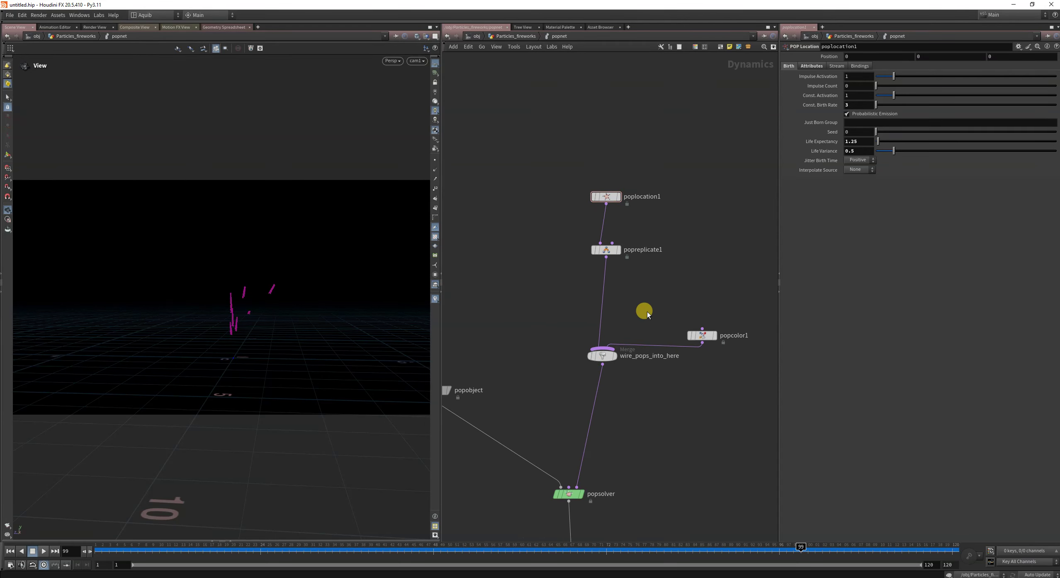
Add a POP Group node beside the replicate branch, wire poplocation1's output into it, and scrub to frame 95
key(Tab)
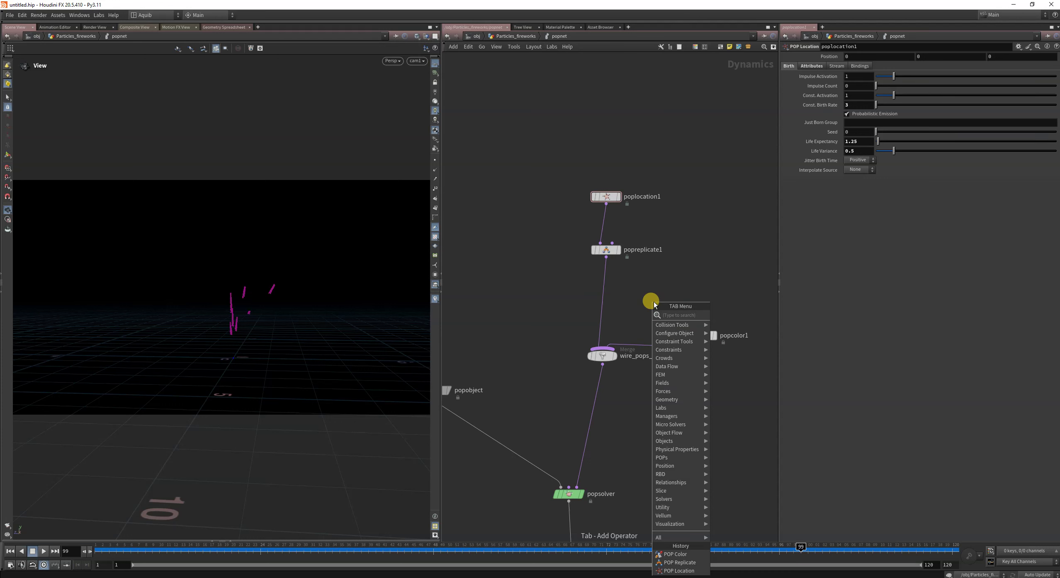
text(popgro)
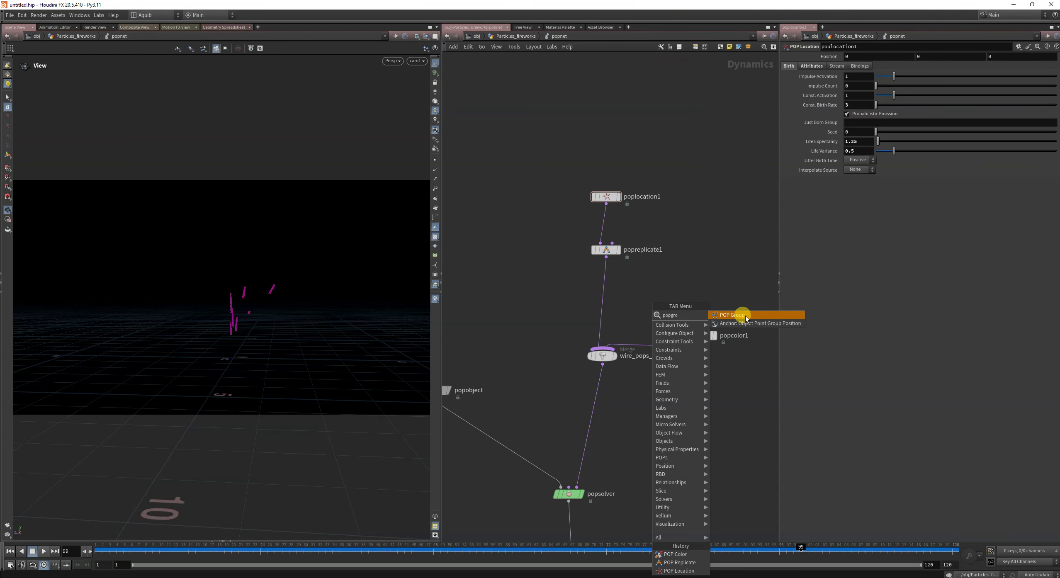
click(743, 318)
click(557, 295)
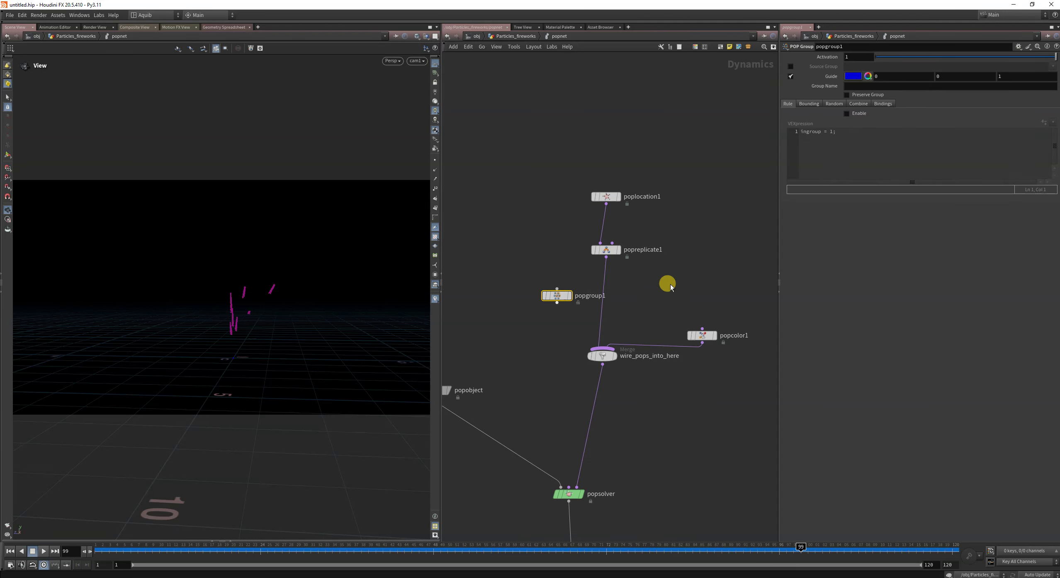
middle_drag(670, 284, 659, 308)
drag(601, 275, 605, 262)
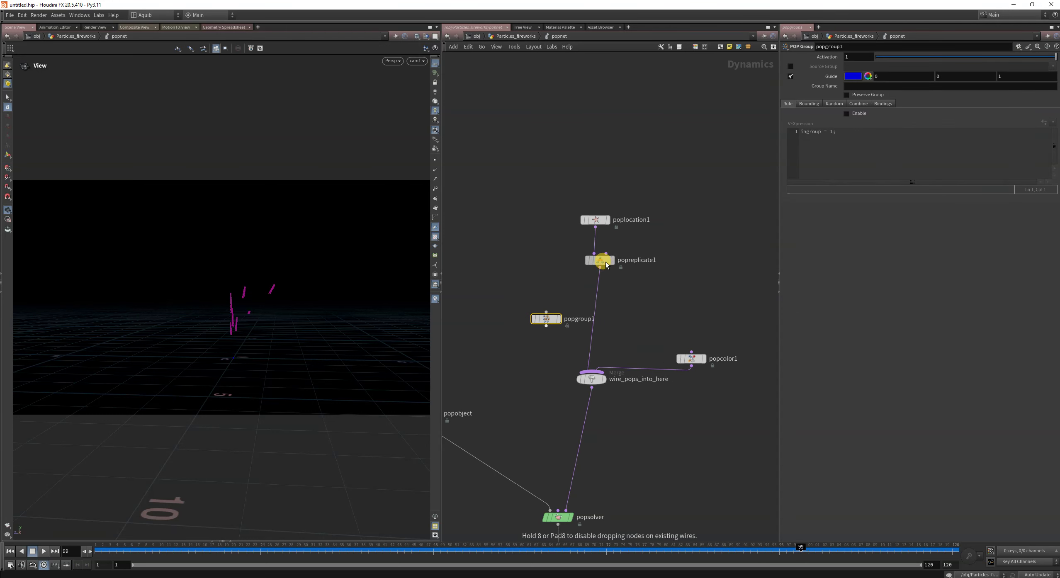
drag(595, 228, 502, 240)
middle_drag(538, 318, 564, 283)
drag(208, 551, 771, 548)
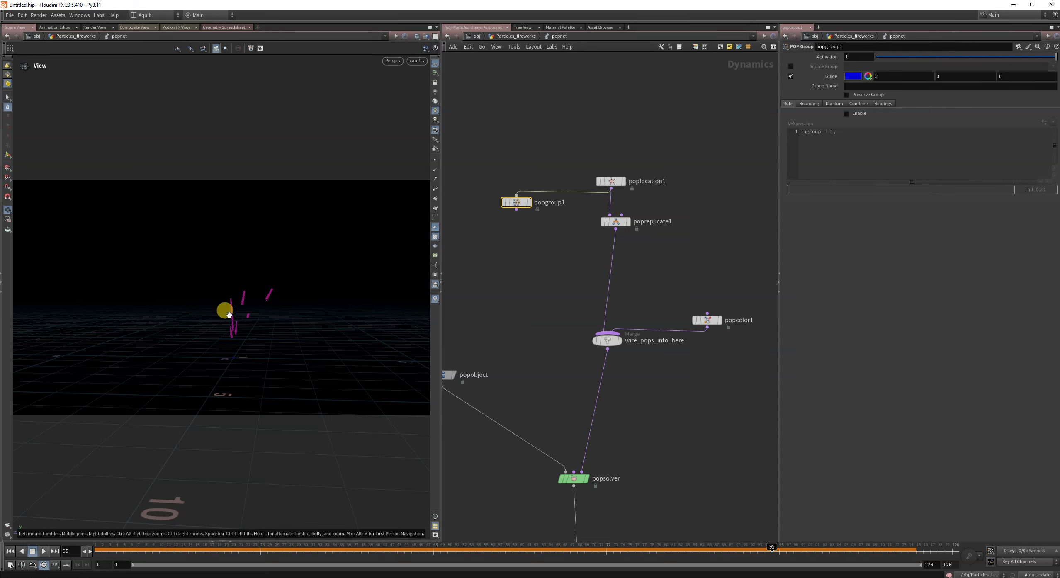
Insert a POP Force node between poplocation1 and popreplicate1, with its Y force set to -9.25
scroll(682, 392, down, 3)
drag(636, 244, 636, 272)
scroll(649, 245, up, 2)
key(Tab)
text(poi)
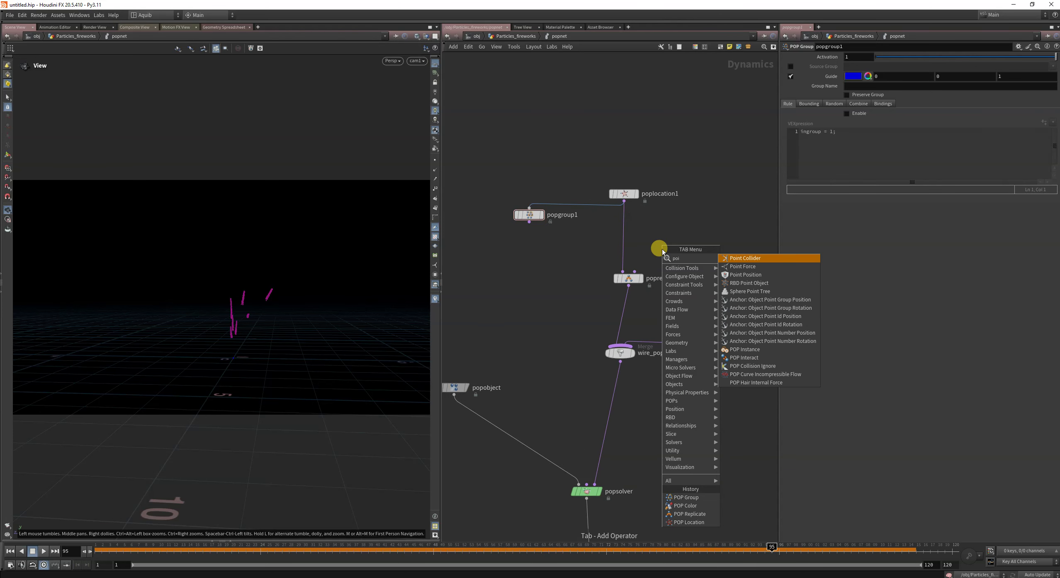
key(BackSpace)
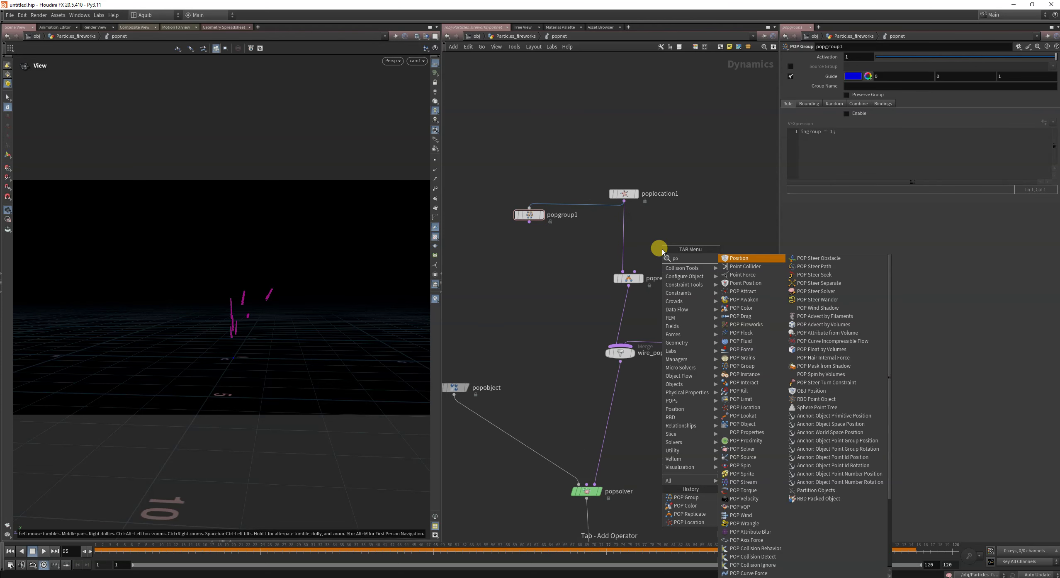
text(pfo)
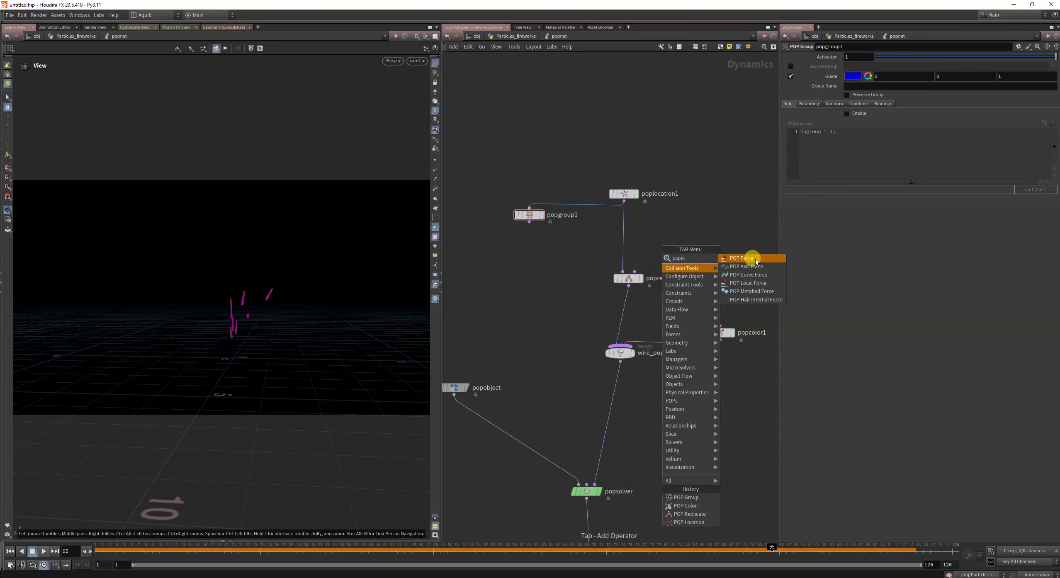
click(755, 261)
click(626, 239)
drag(585, 228, 700, 246)
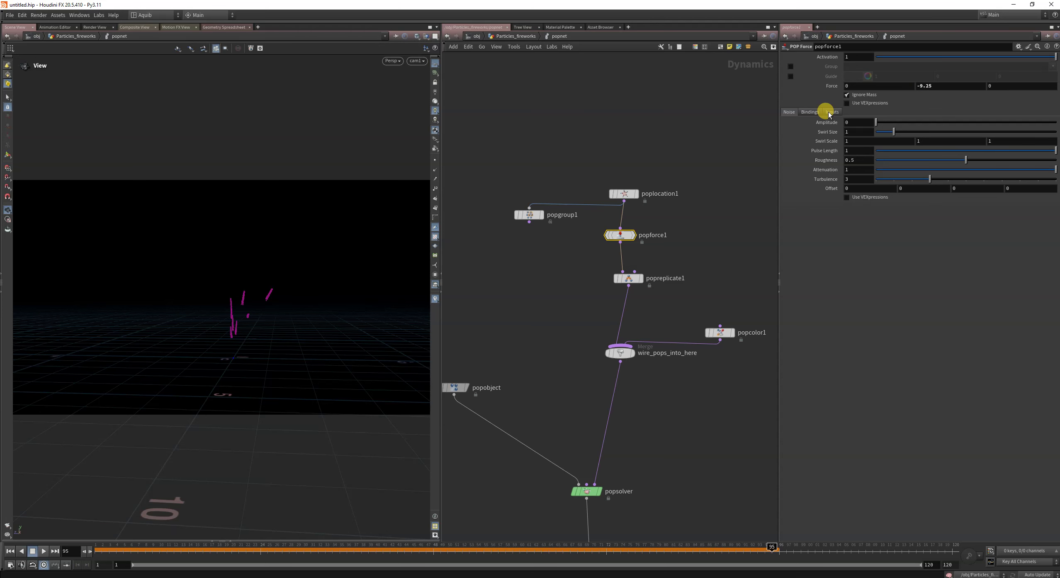
Check the simulation playback, set popforce1's Y force to -0.25, and replay from the first frame
click(10, 551)
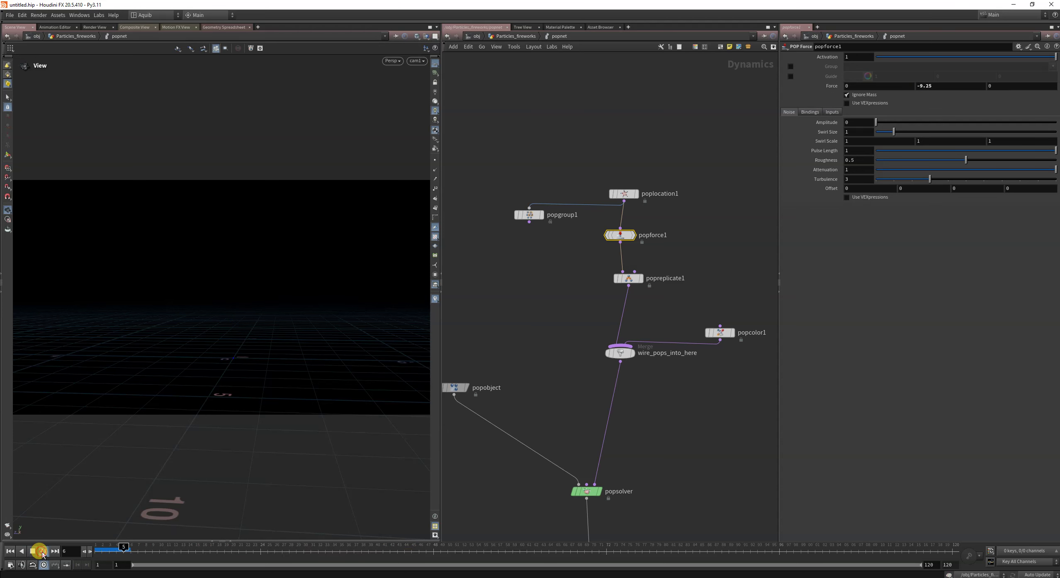
click(41, 553)
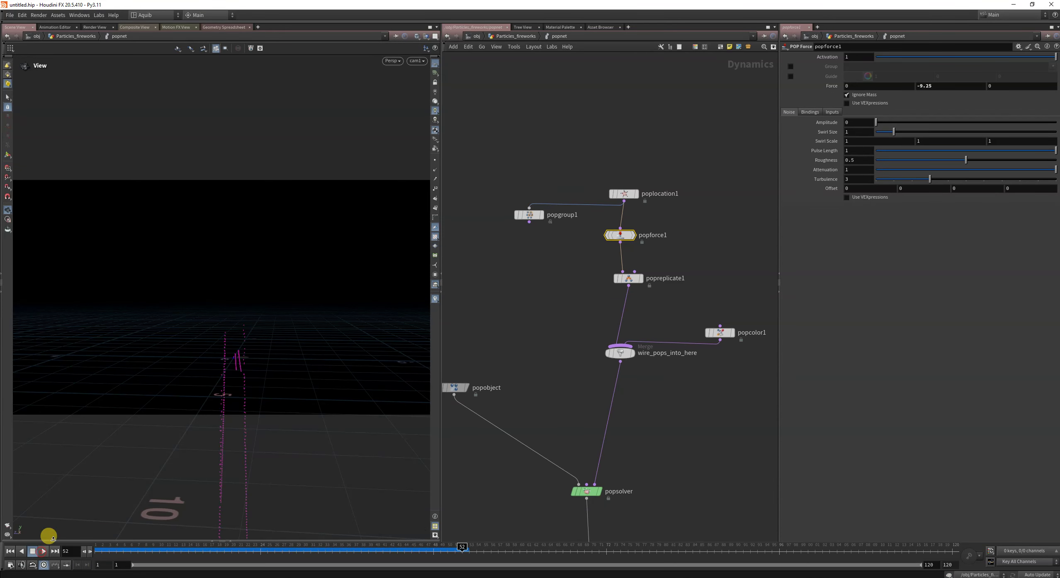
click(946, 87)
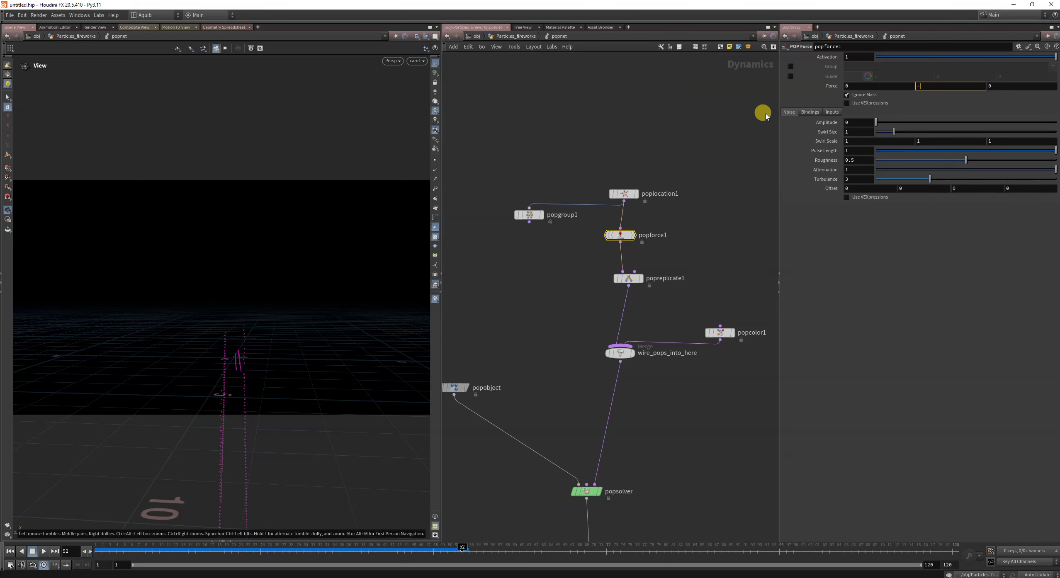
key(Return)
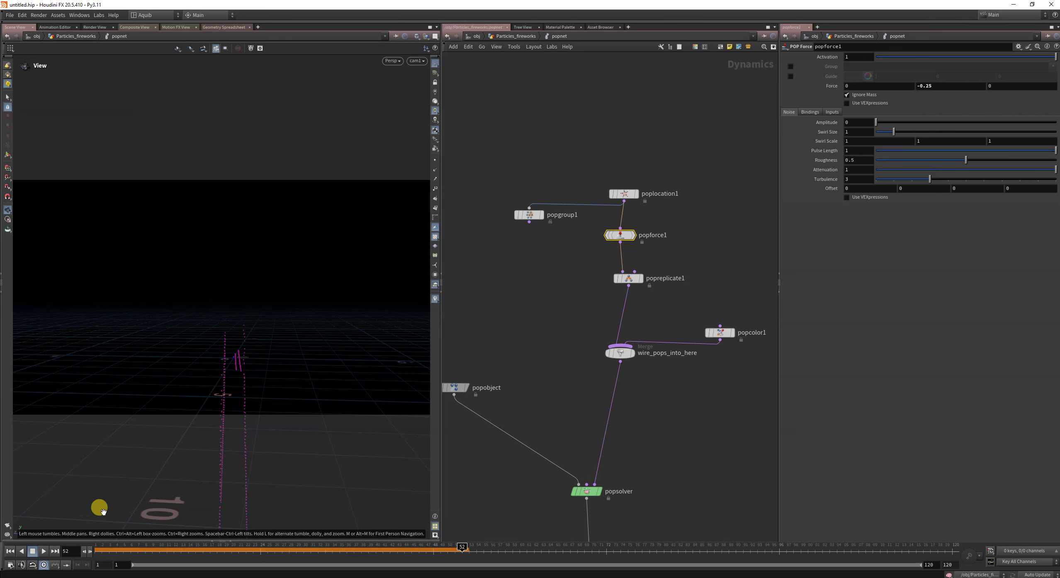
click(9, 551)
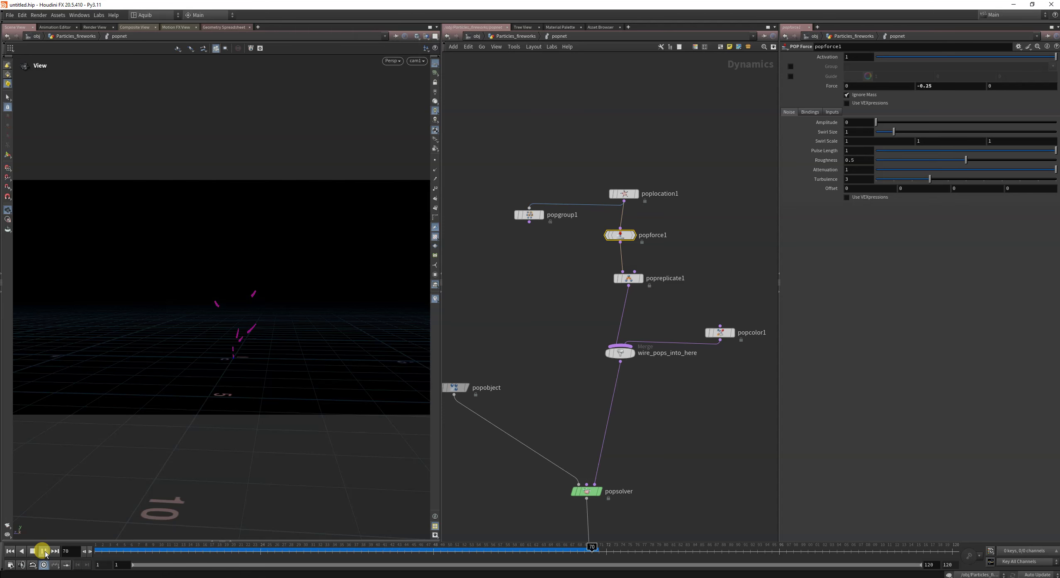
click(44, 551)
Set poplocation1's Life Expectancy to 2 and its Const. Birth Rate to 5
drag(655, 166, 572, 229)
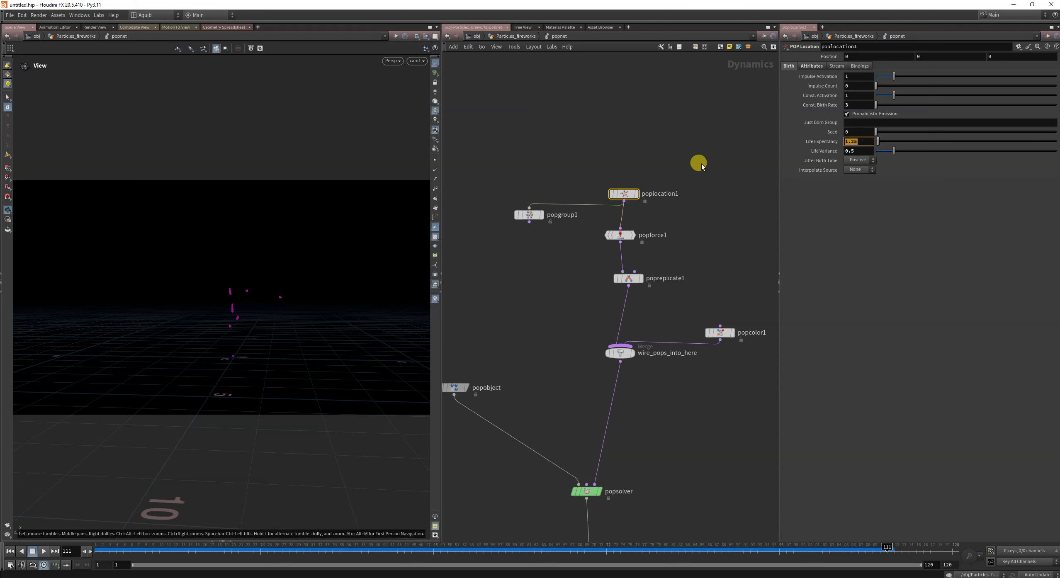
key(Return)
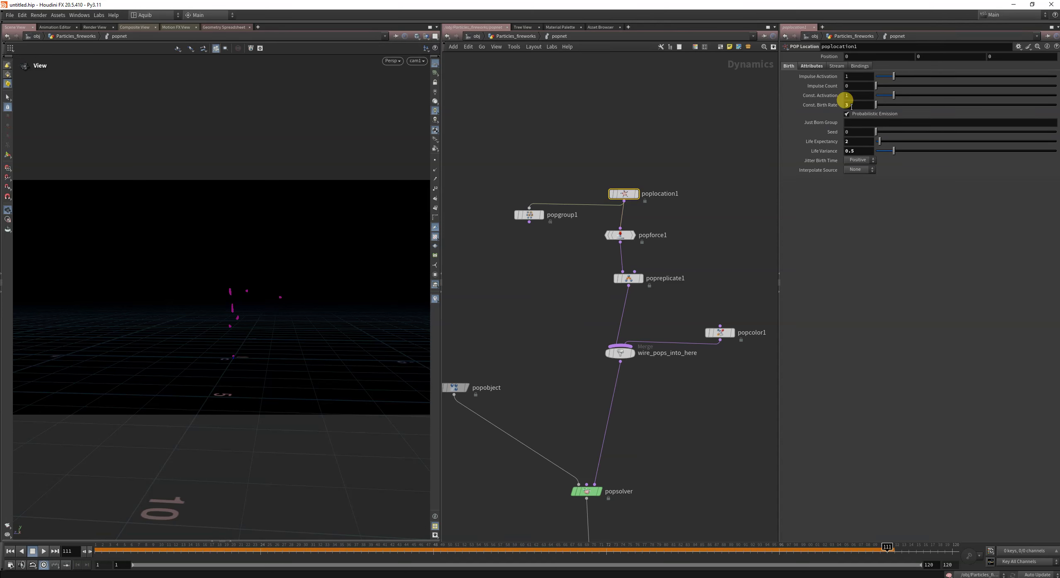
text(5)
key(Return)
Replay the simulation and scrub to frame 86 to examine the number and length of the trails
click(11, 551)
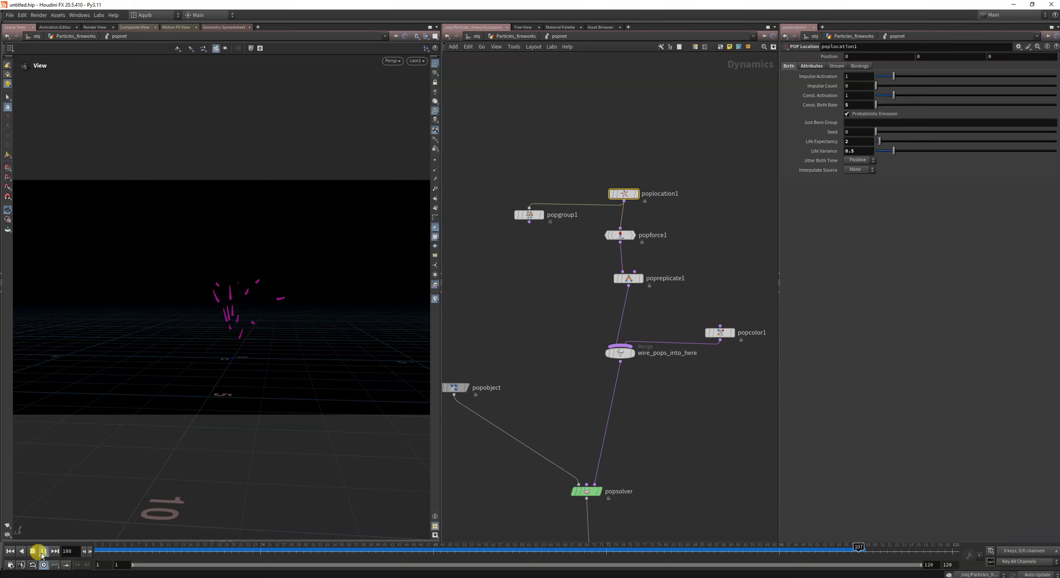
click(42, 551)
mouse_move(207, 555)
mouse_down()
mouse_move(177, 549)
mouse_move(871, 521)
mouse_move(573, 509)
mouse_move(571, 521)
mouse_move(410, 521)
mouse_move(881, 526)
mouse_move(430, 530)
mouse_move(754, 540)
mouse_move(705, 540)
mouse_up()
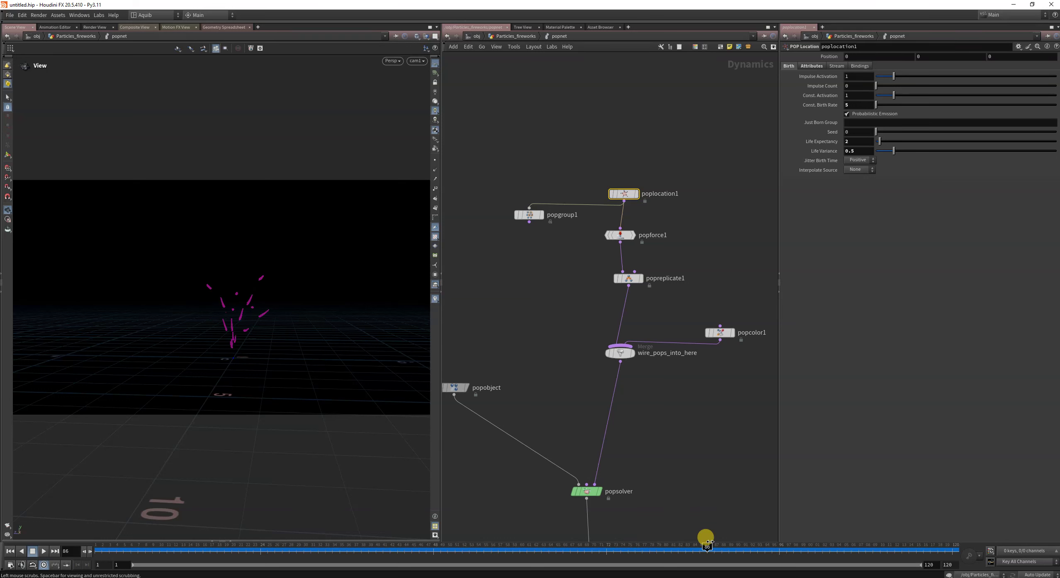
Insert popcolor1 between popreplicate1 and the merge, spacing this branch to the side and aligning popforce1 under poplocation1
middle_drag(639, 376, 585, 326)
drag(566, 302, 574, 364)
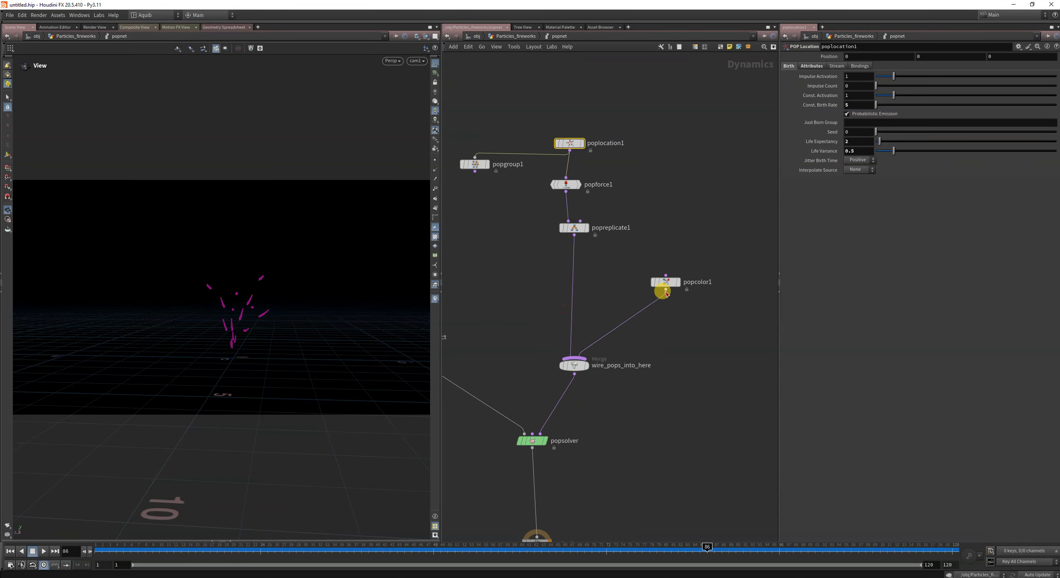
drag(668, 285, 675, 329)
scroll(688, 302, up, 2)
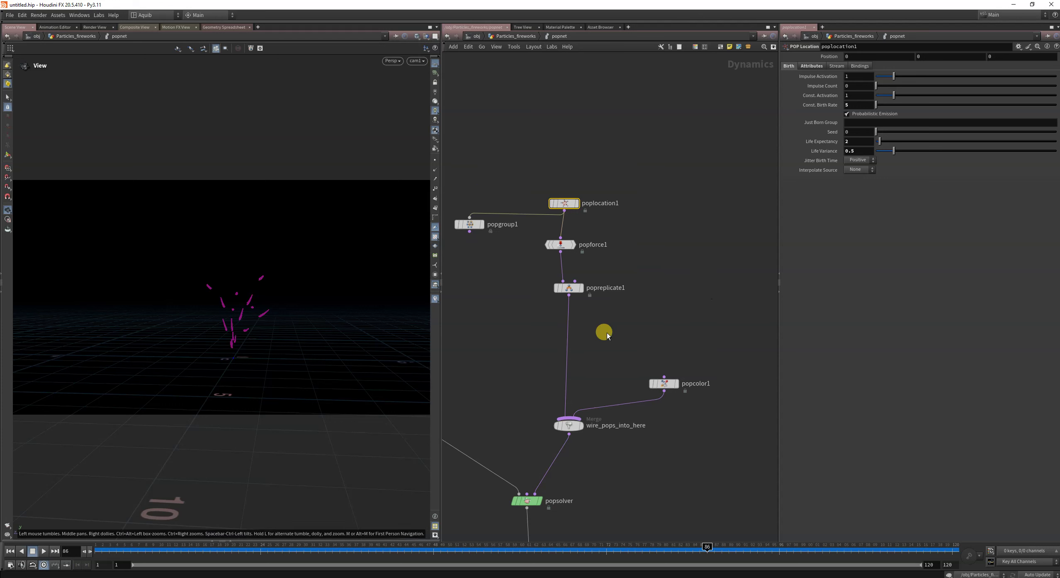
drag(665, 384, 700, 338)
drag(575, 290, 710, 287)
mouse_move(556, 249)
mouse_down()
mouse_move(589, 243)
mouse_move(560, 241)
mouse_up()
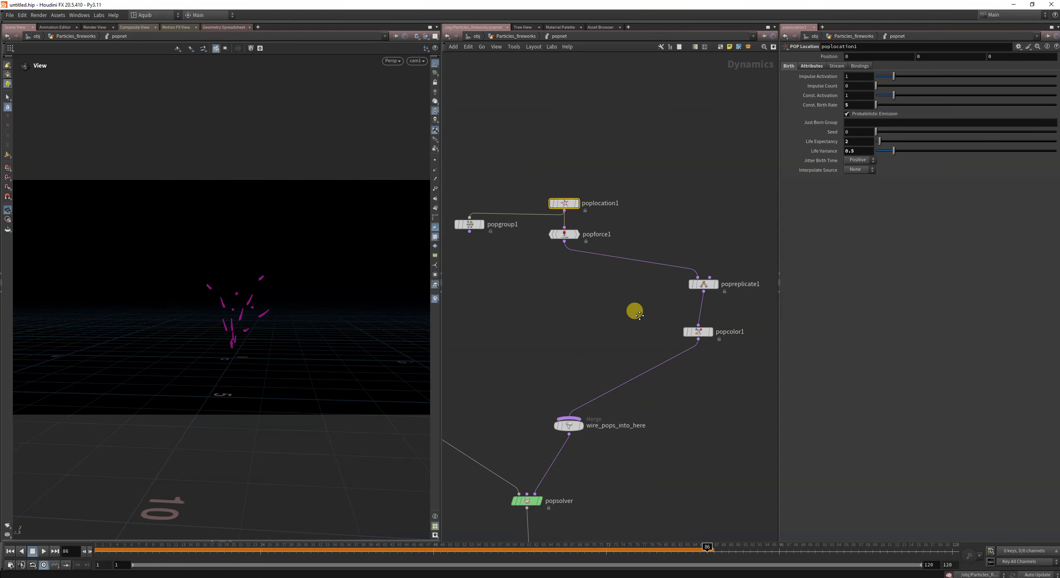
Place popgroup1 directly below popforce1 and feed it from popforce1's output instead of poplocation1's
drag(543, 317, 562, 249)
drag(545, 336, 568, 298)
click(631, 330)
mouse_move(619, 336)
mouse_down()
mouse_move(493, 280)
mouse_move(603, 331)
mouse_up()
drag(517, 286, 582, 319)
Display the popsolver result and scrub to frame 77 to check the rewired network
drag(132, 551, 382, 544)
middle_drag(650, 451, 676, 346)
click(567, 398)
drag(141, 545, 642, 546)
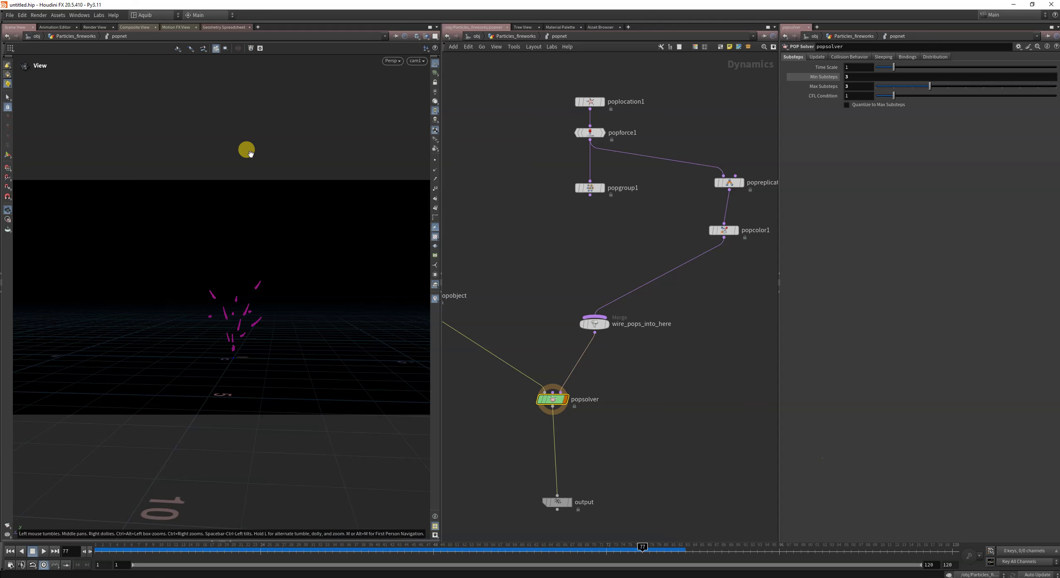
Browse popobject's simulation data in the Geometry Spreadsheet, expanding its Solver, PhysicalParms and Geometry entries
click(210, 28)
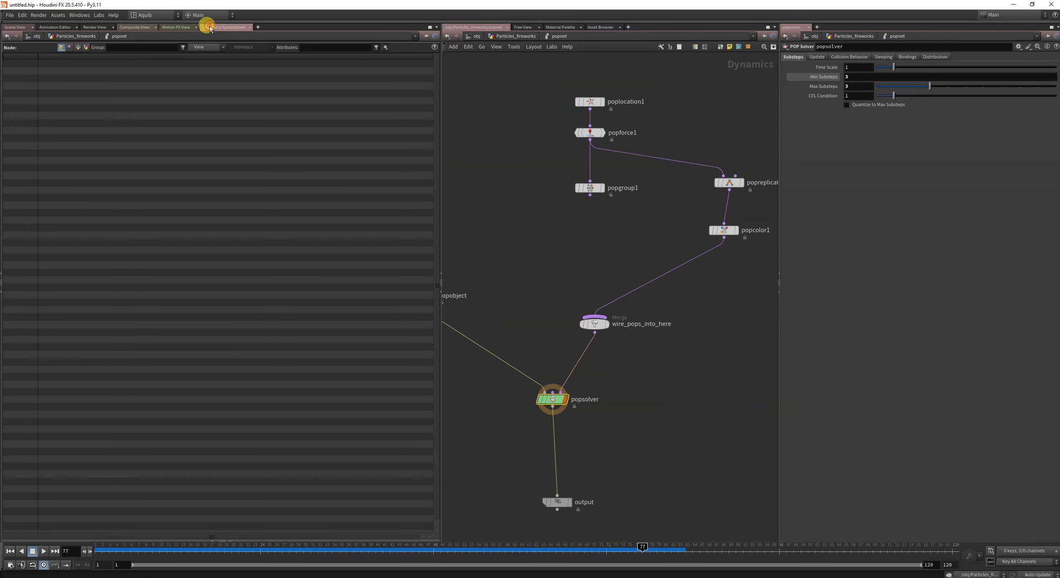
click(13, 68)
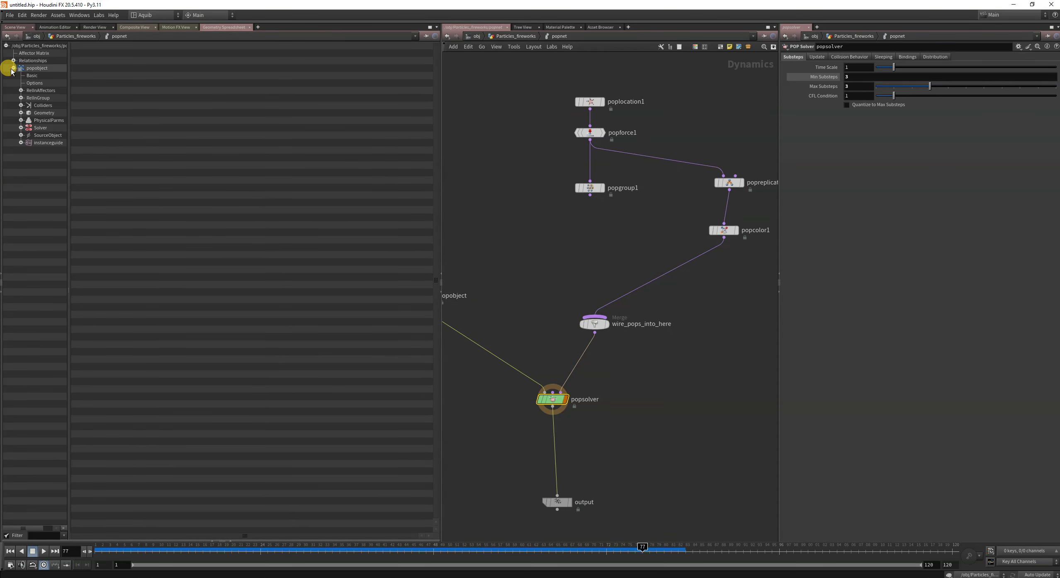
click(20, 128)
click(21, 128)
click(21, 90)
click(21, 90)
click(21, 99)
click(21, 99)
click(21, 127)
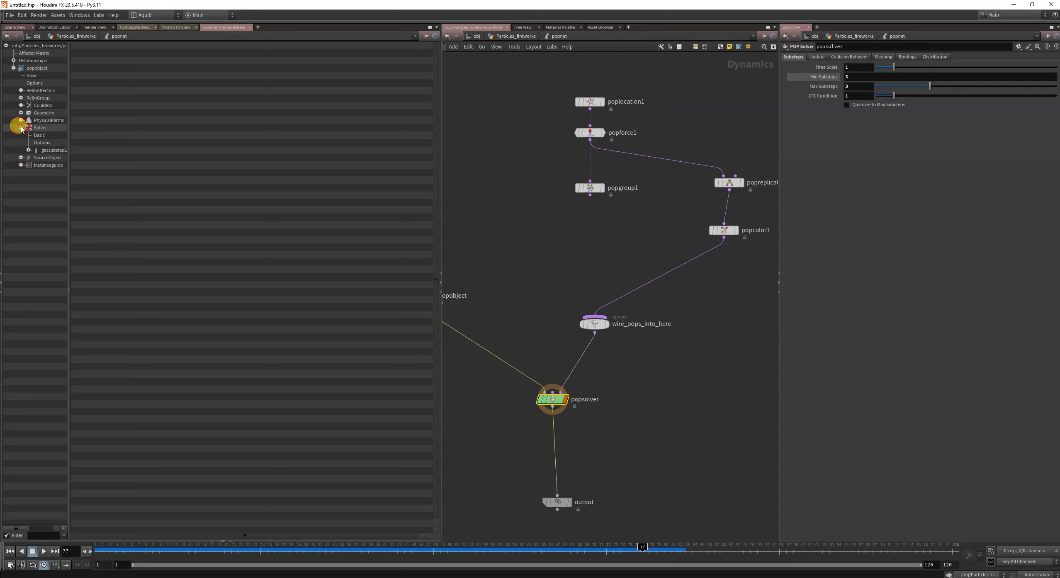
click(21, 120)
click(21, 113)
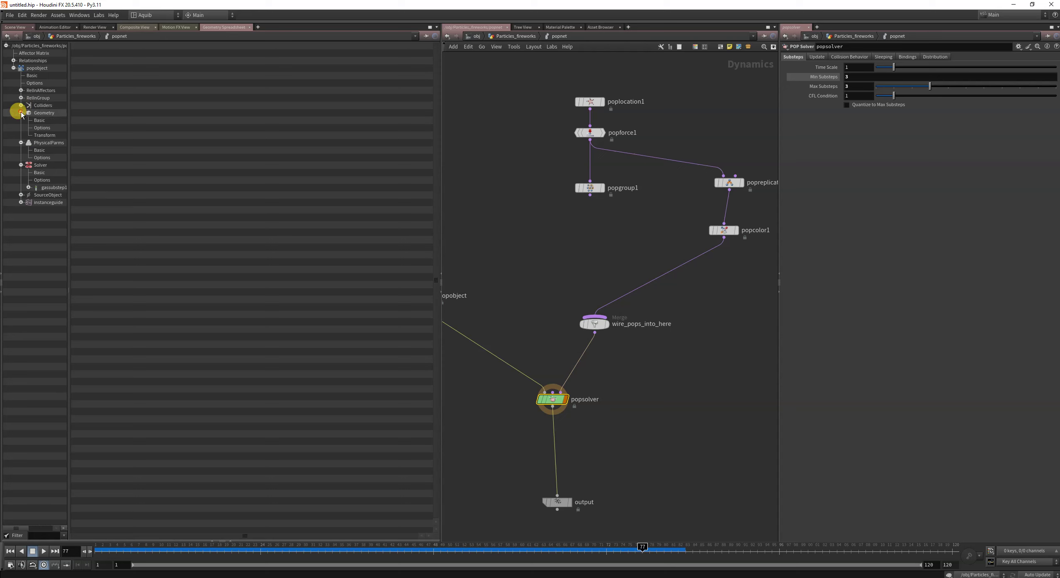
click(41, 121)
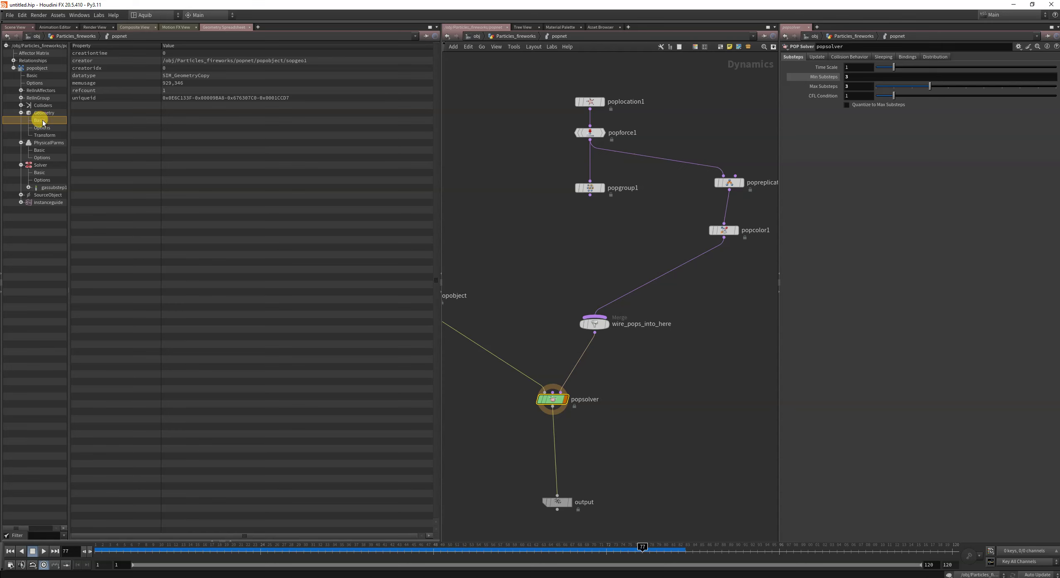
click(42, 127)
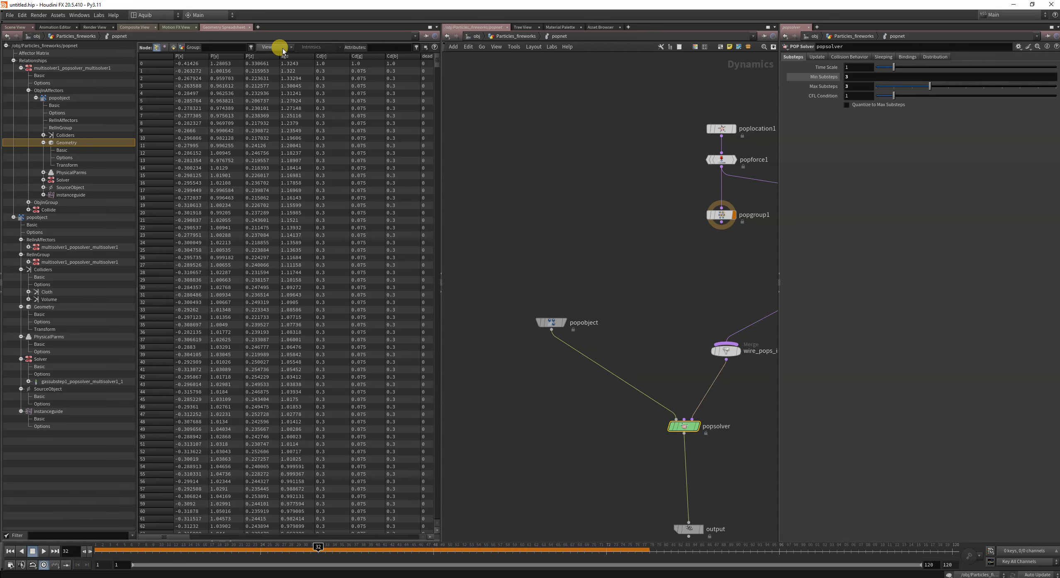
Hide all attributes except dead in the Geometry Spreadsheet and scrub to frame 46 to examine its values
click(277, 47)
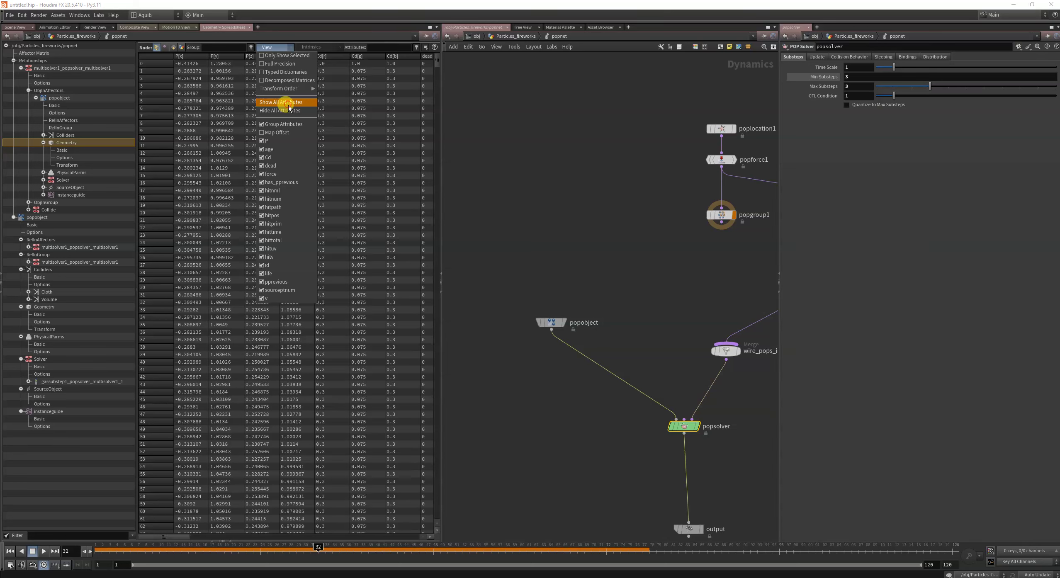
click(288, 104)
click(270, 48)
click(283, 112)
click(285, 48)
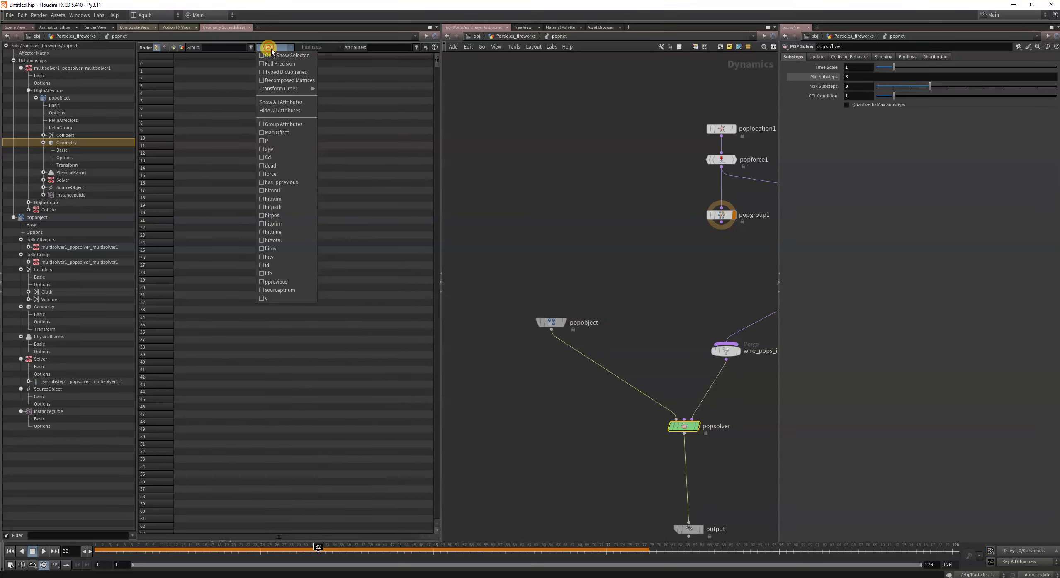
click(271, 166)
drag(154, 539, 430, 558)
drag(728, 576, 418, 558)
Return to the scene view, enable popgroup1's rule and set its VEXpression to ingroup = i@dead;
click(14, 27)
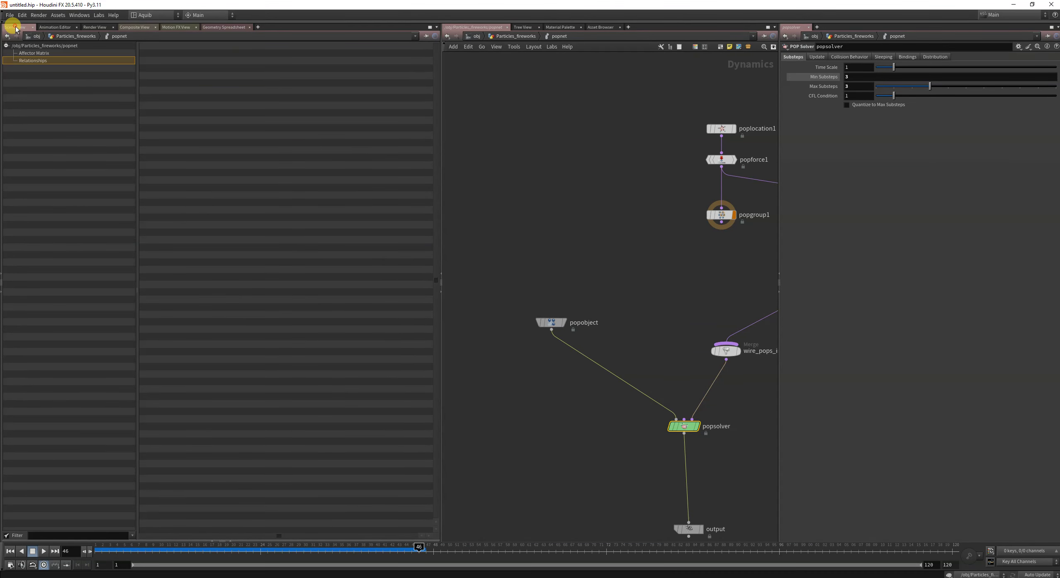
middle_drag(616, 275, 574, 281)
middle_drag(720, 261, 660, 291)
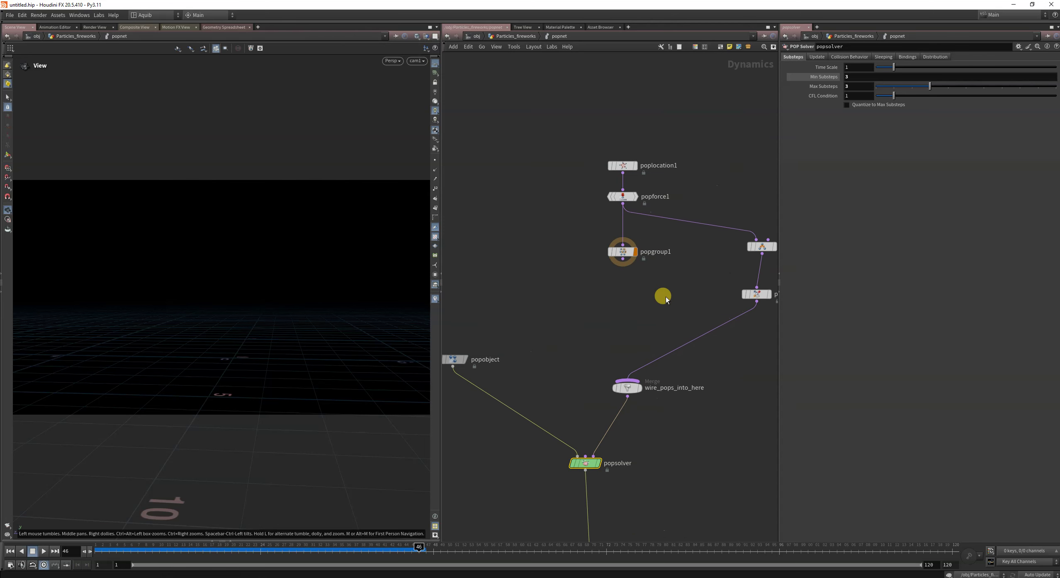
click(622, 252)
drag(533, 245, 615, 301)
click(847, 113)
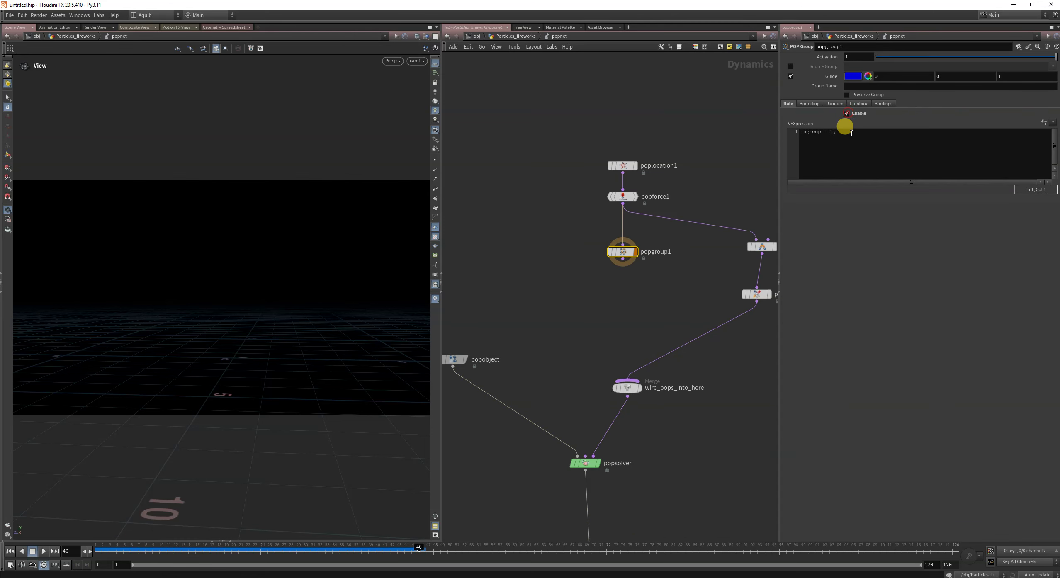
click(830, 132)
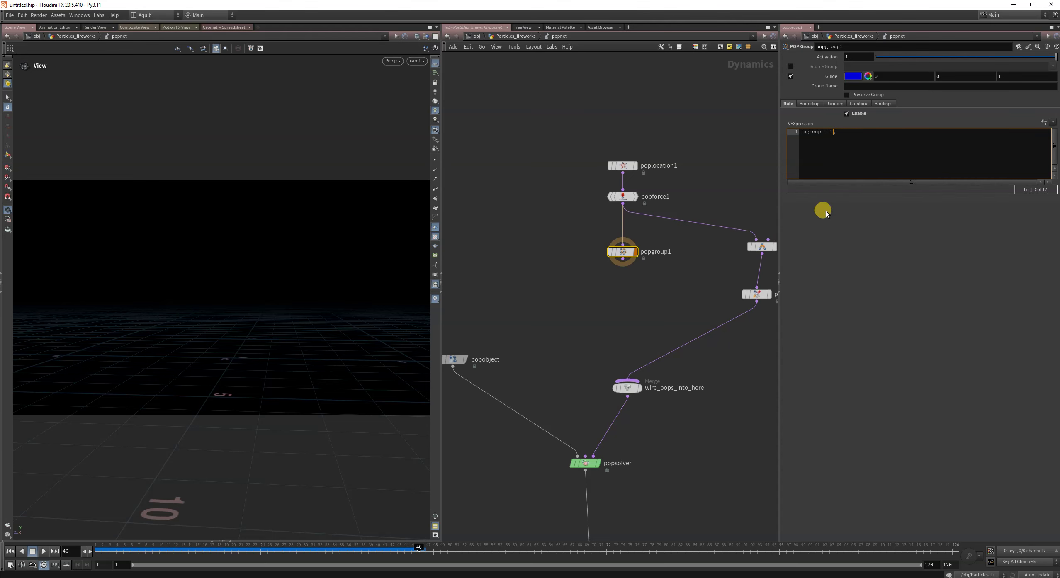
text(i@dead)
click(677, 140)
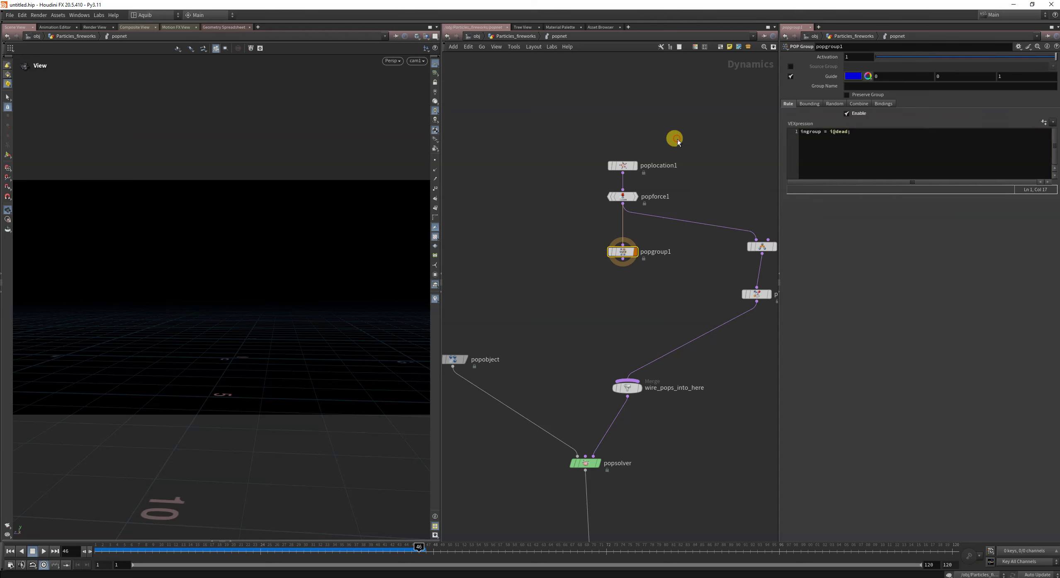
Add a second POP Replicate node fed by popgroup1 and wire its output into the merge ahead of popcolor1
middle_drag(653, 311, 631, 325)
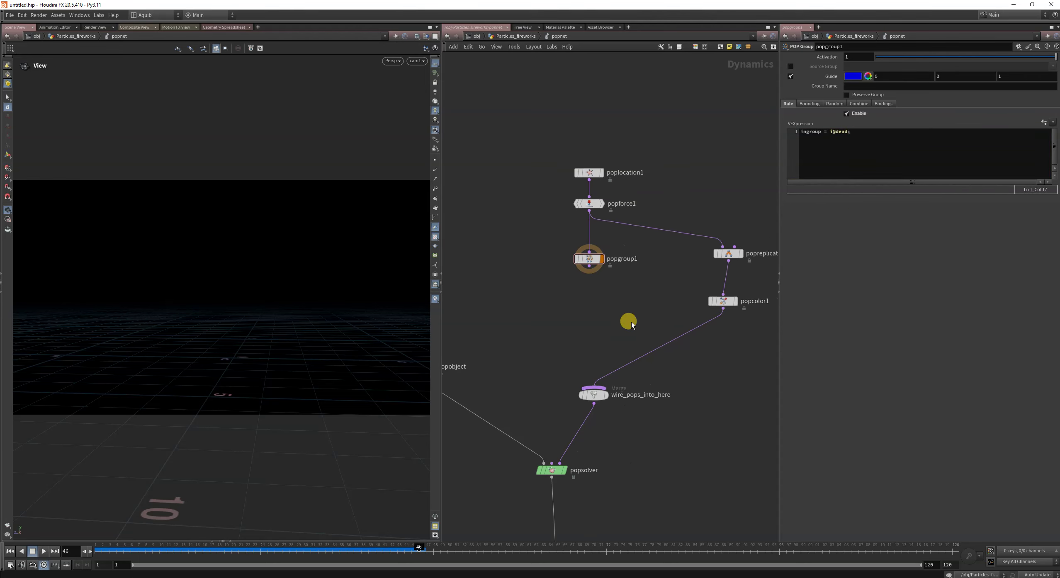
key(Tab)
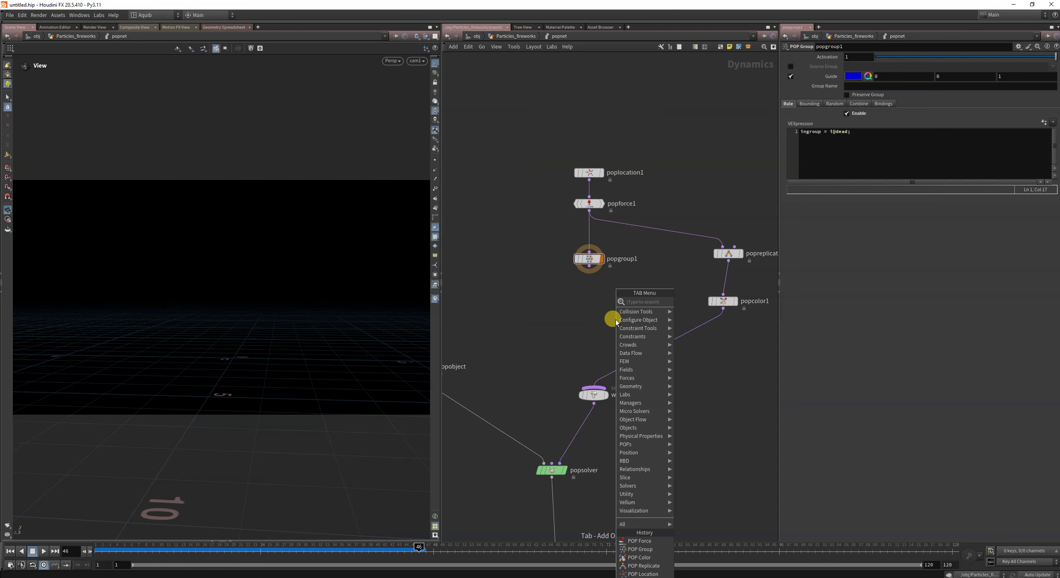
text(popre)
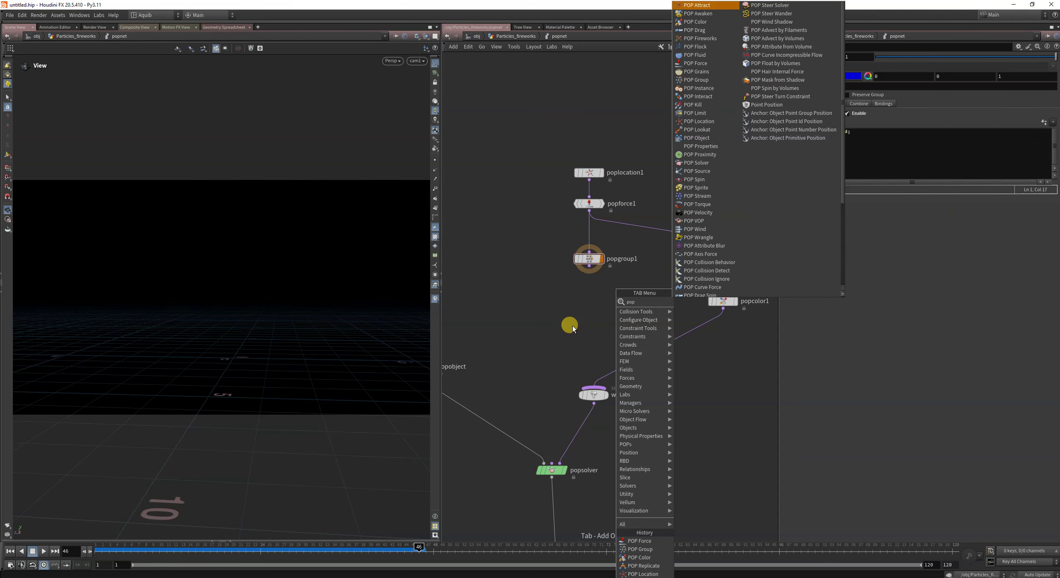
click(692, 307)
click(597, 328)
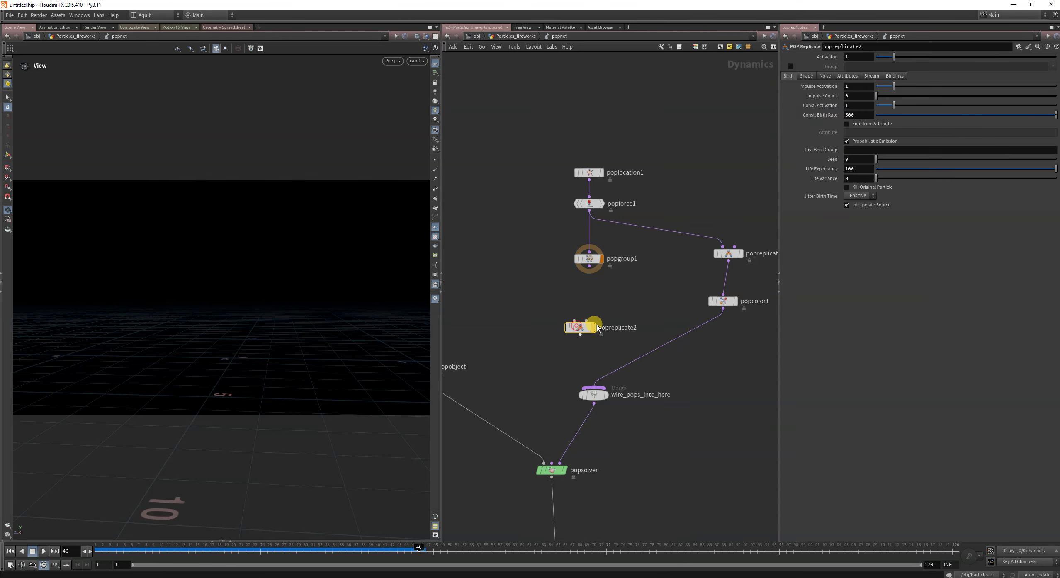
drag(589, 267, 575, 318)
drag(640, 227, 722, 242)
drag(580, 335, 594, 397)
click(783, 101)
Make popsolver the displayed node and replay the simulation from the start through frame 88
middle_drag(659, 442, 655, 406)
click(10, 551)
click(43, 552)
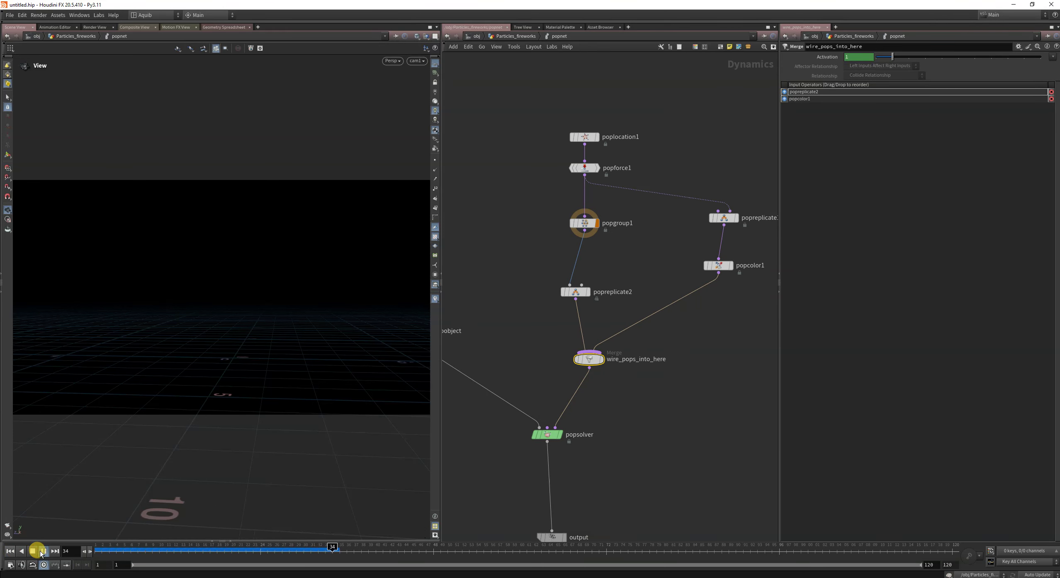
middle_drag(590, 445, 608, 389)
click(582, 377)
drag(627, 412, 529, 365)
click(10, 552)
click(44, 552)
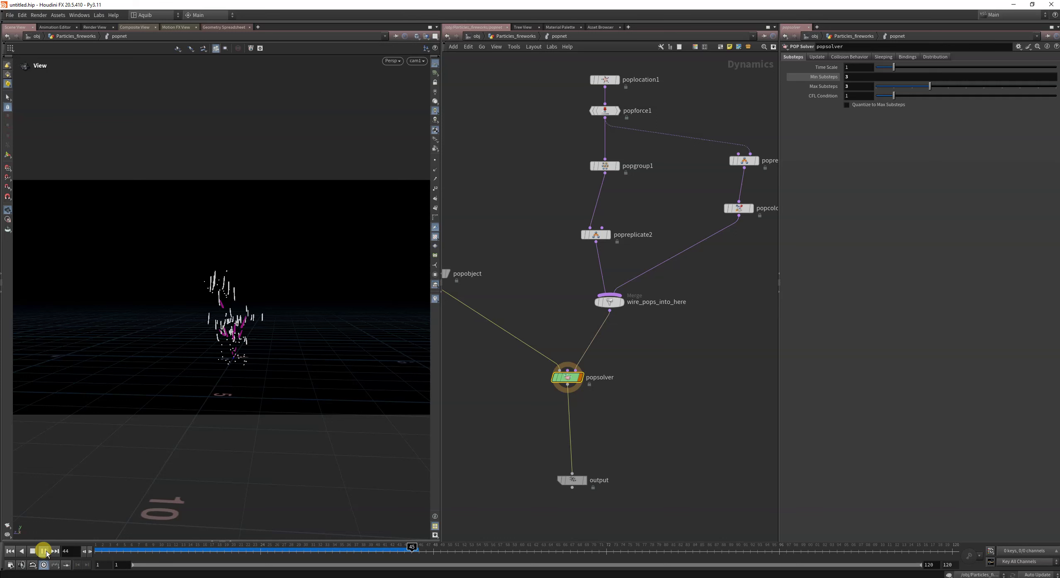
click(47, 552)
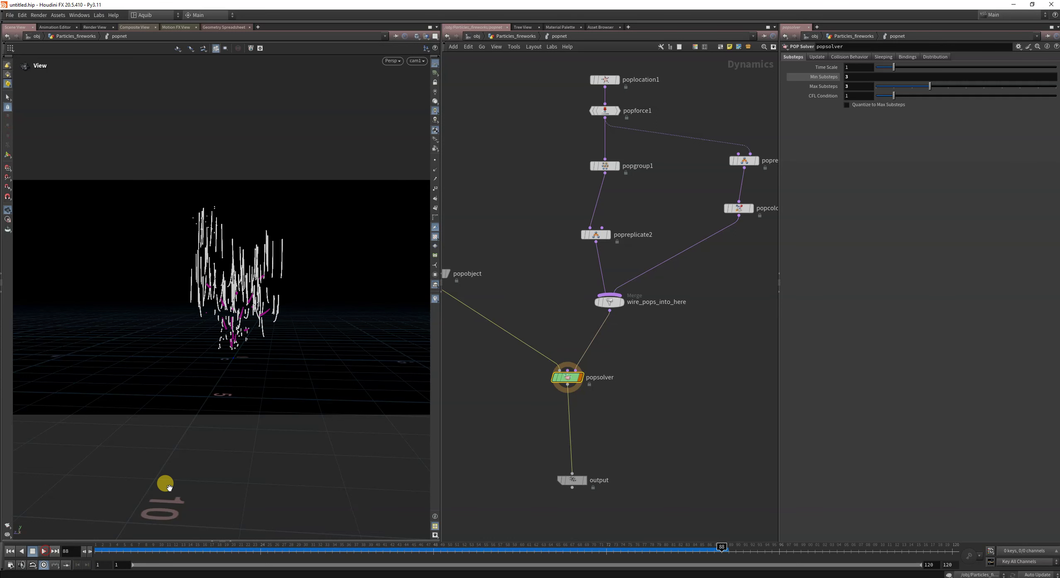
Select popgroup1 and name its particle group brust
middle_drag(551, 219, 554, 273)
drag(541, 265, 615, 309)
drag(549, 197, 637, 246)
click(672, 241)
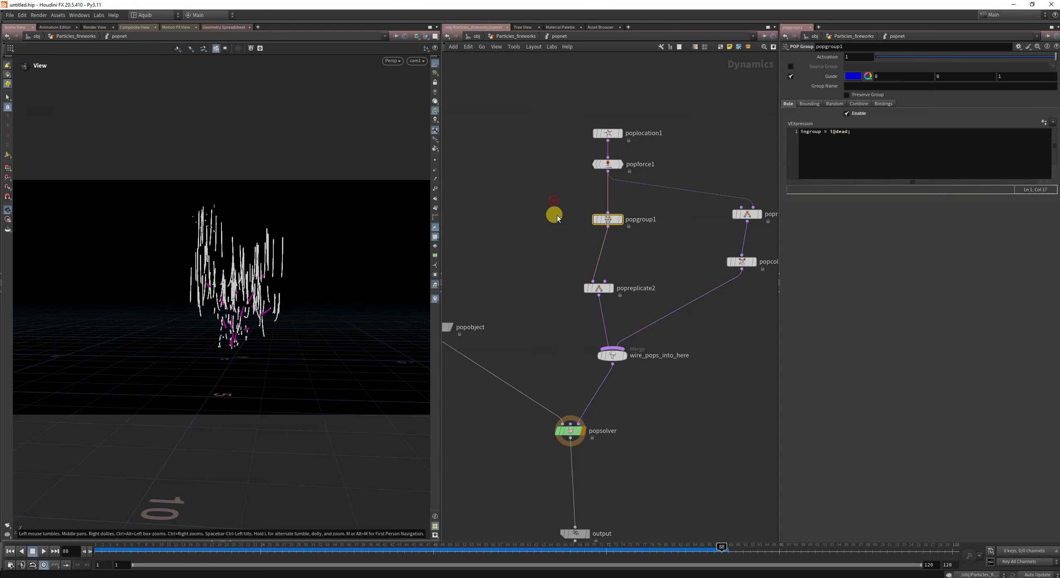
click(853, 87)
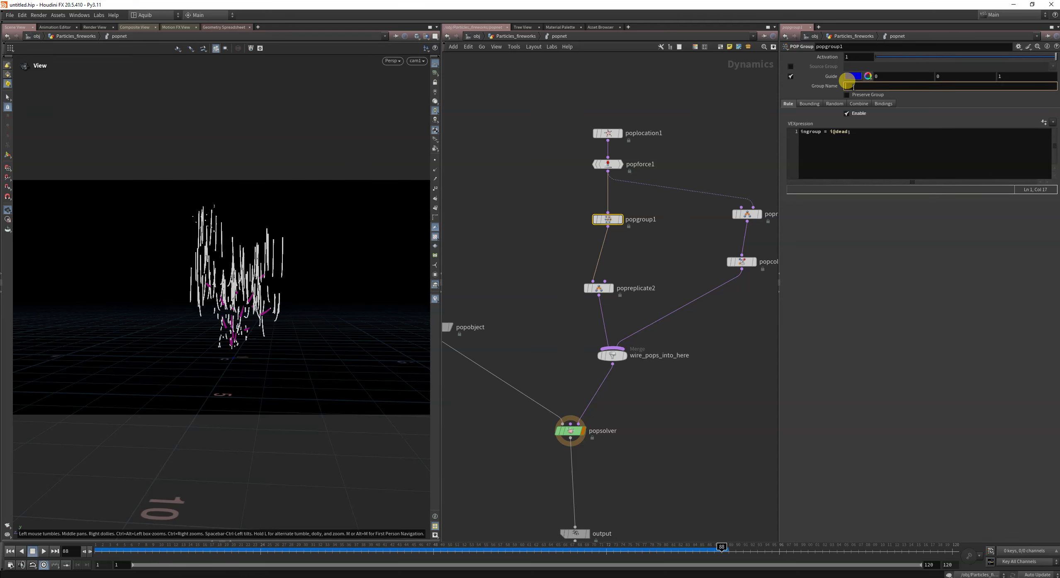
key(Return)
Copy the group name brust from popgroup1 and use it as the source group of popreplicate2
click(603, 289)
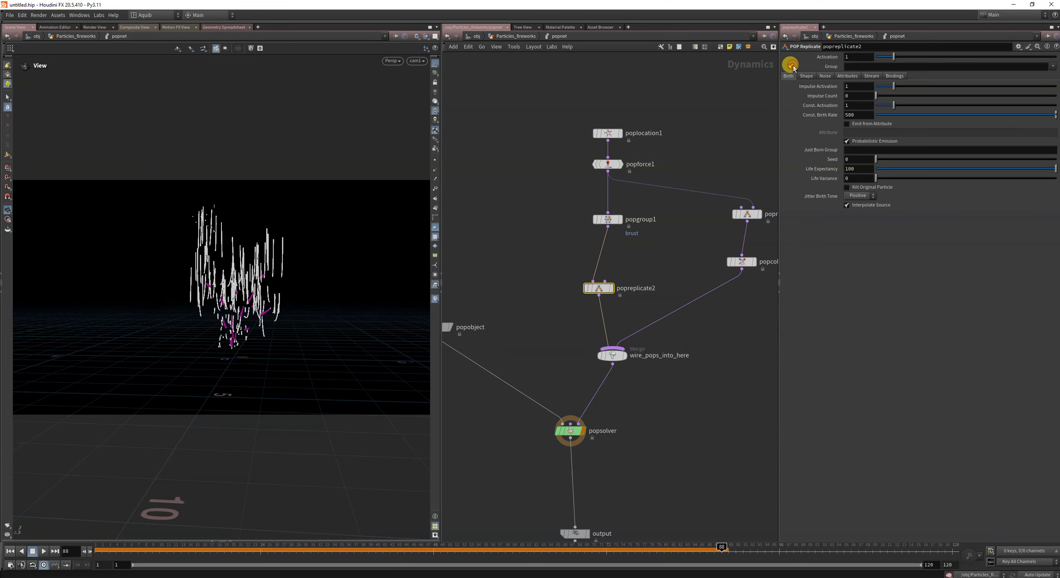
drag(553, 213, 645, 241)
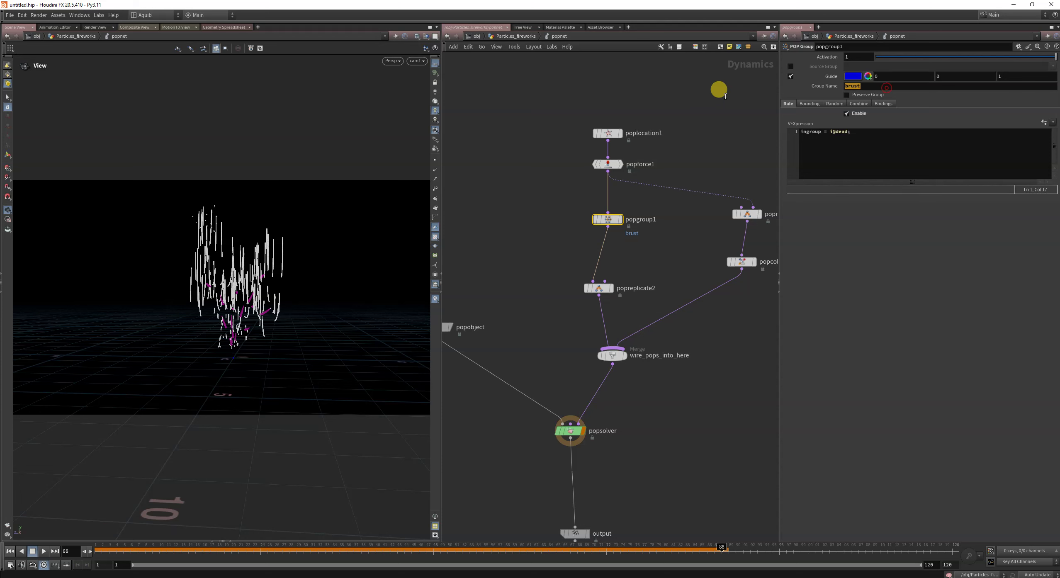
key(ctrl+c)
drag(546, 282, 620, 301)
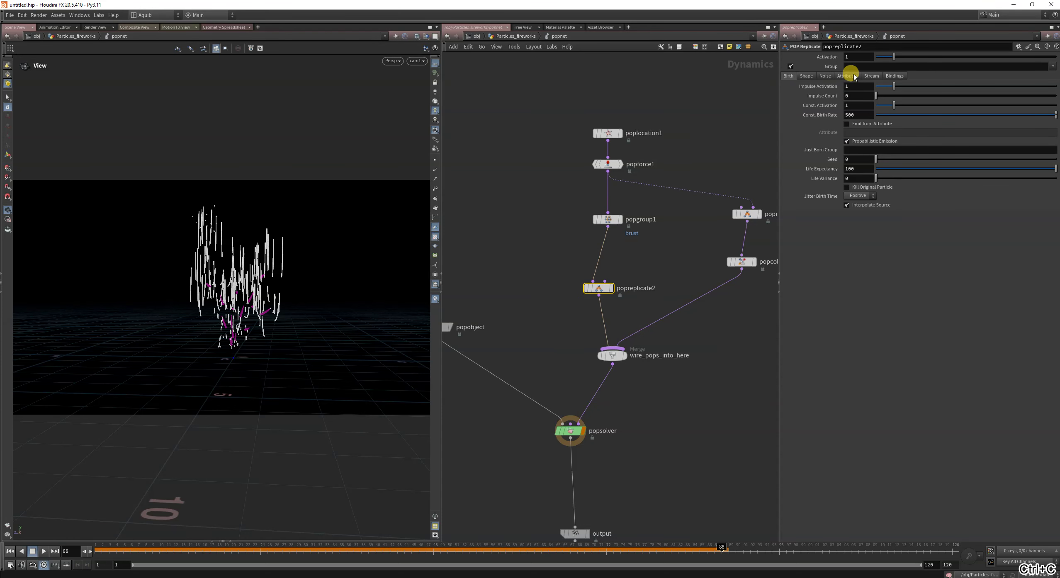
key(ctrl+v)
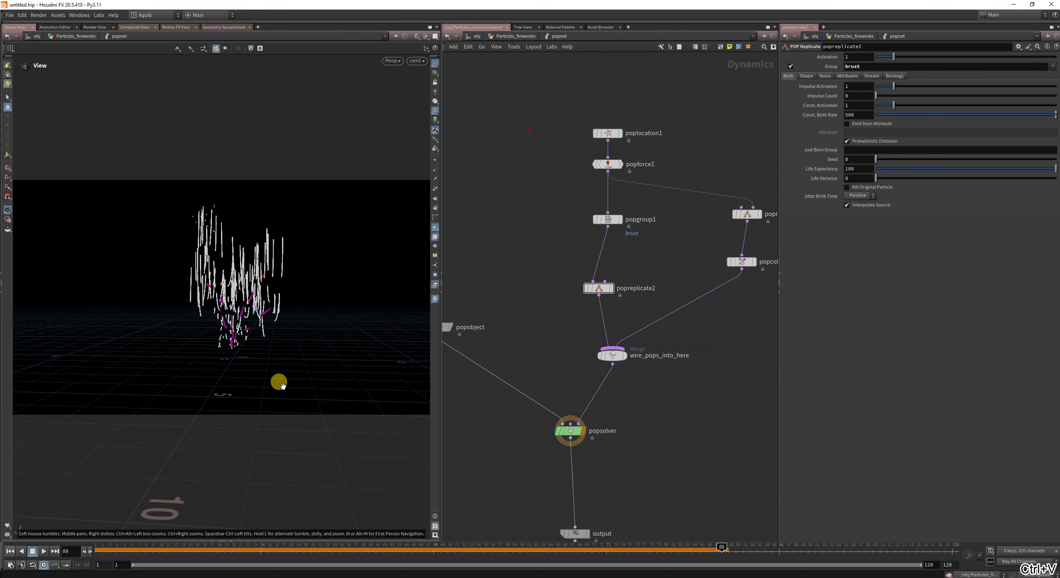
Replay the simulation from the start through frame 104 to check the group-limited replication
click(10, 551)
click(32, 551)
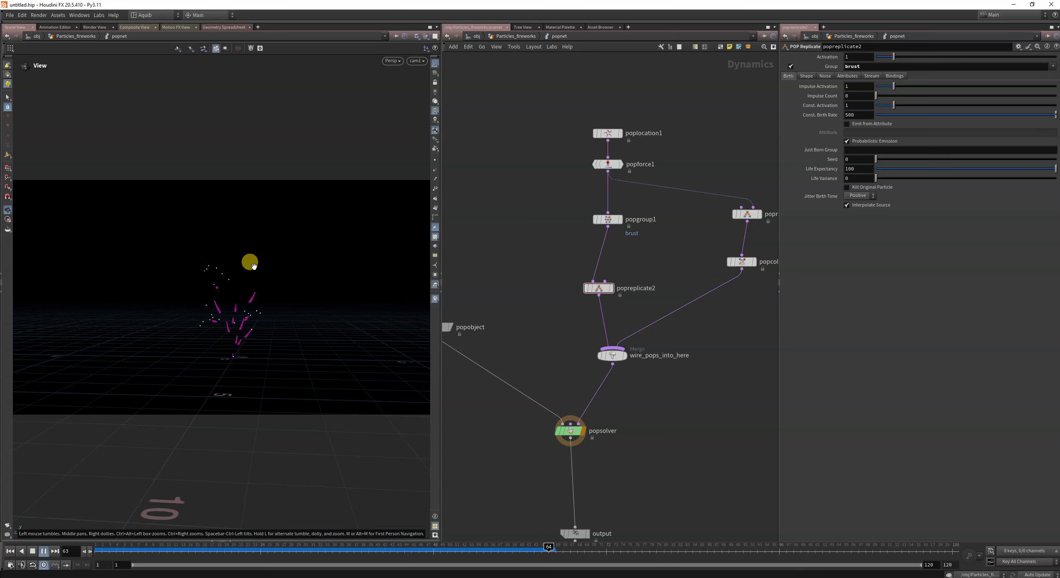
click(32, 551)
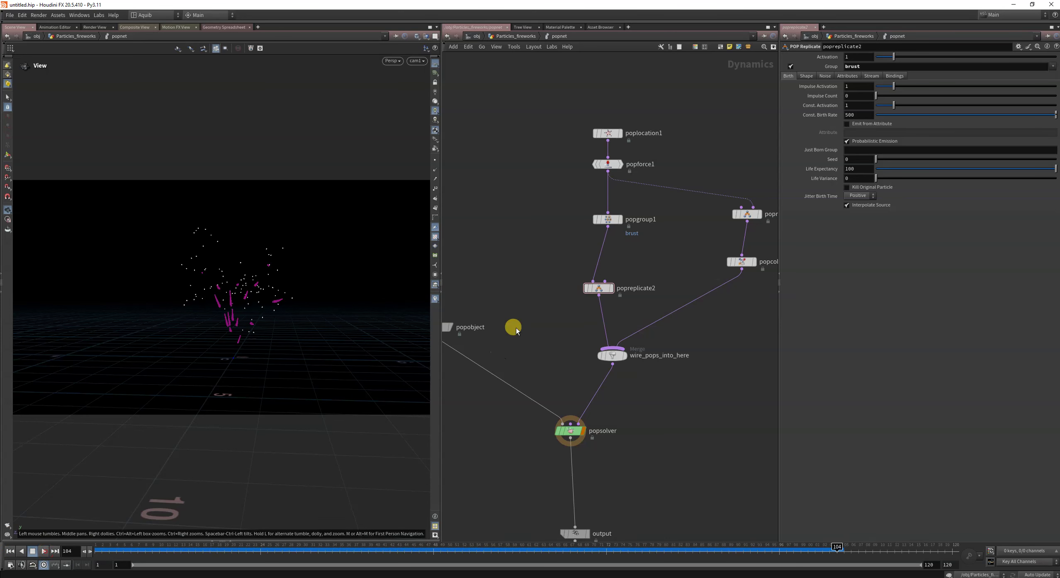
Move popreplicate2 closer beneath popgroup1 and set its shape's Uniform Scale to 0
click(598, 288)
drag(598, 290, 615, 271)
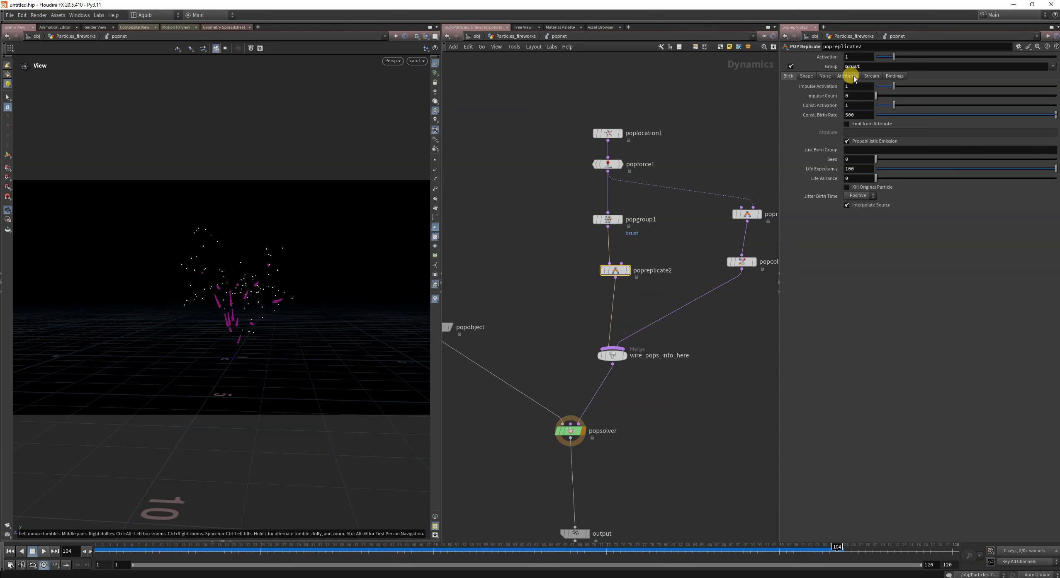
click(848, 76)
click(807, 76)
drag(890, 123, 876, 126)
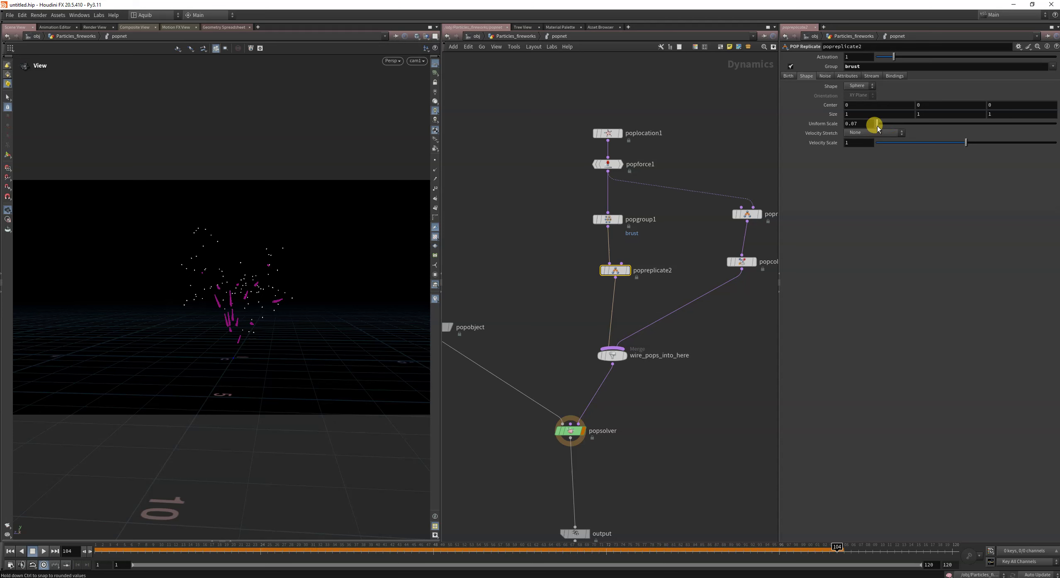
Replay the simulation from the start through frame 91 and widen the scene view
click(9, 555)
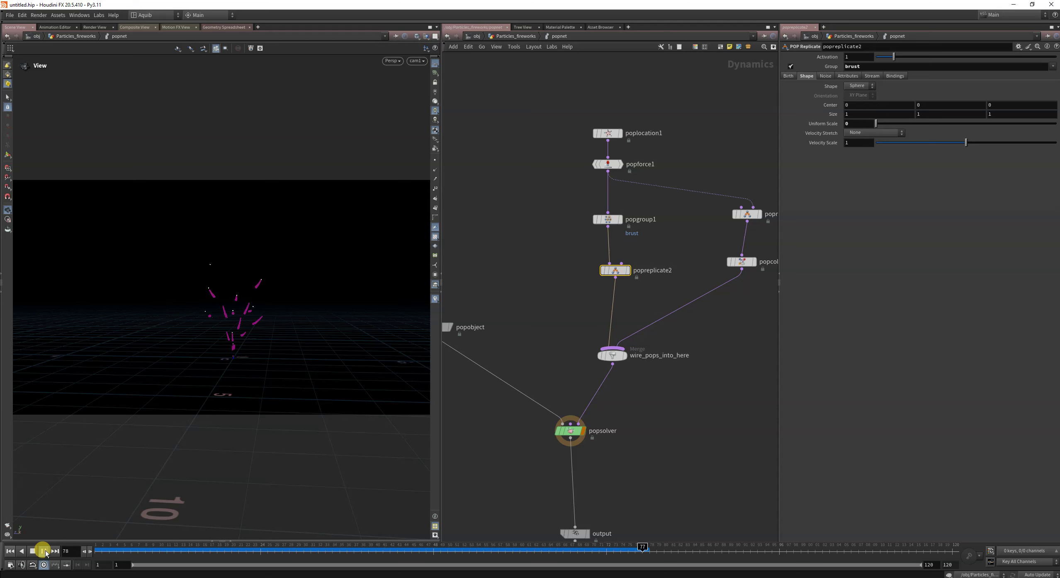
click(44, 552)
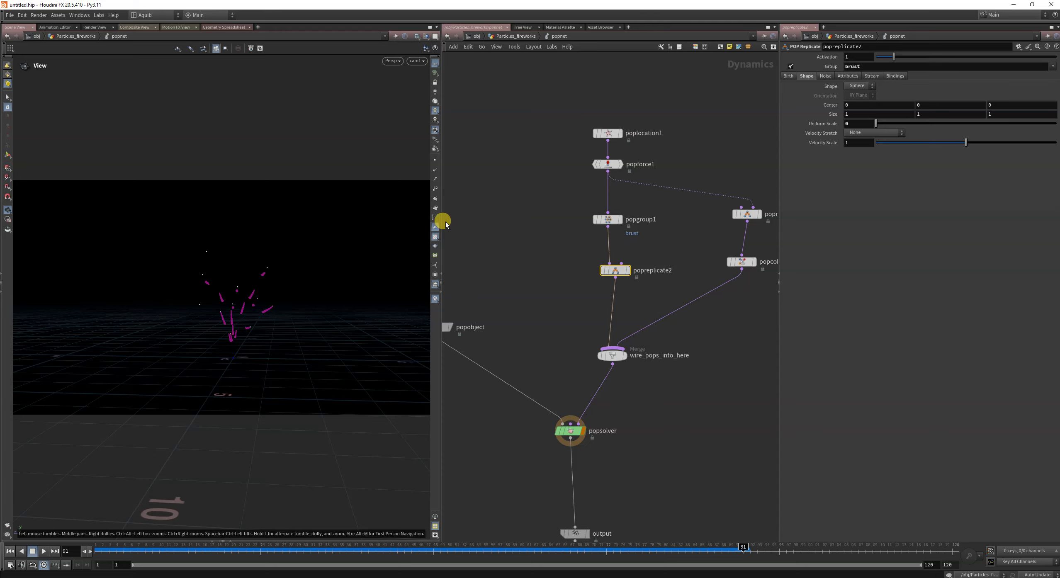
drag(442, 224, 521, 223)
Set popreplicate2's Initial Velocity to Add to inherited velocity, with a variance of 0.01 on all three axes
click(861, 76)
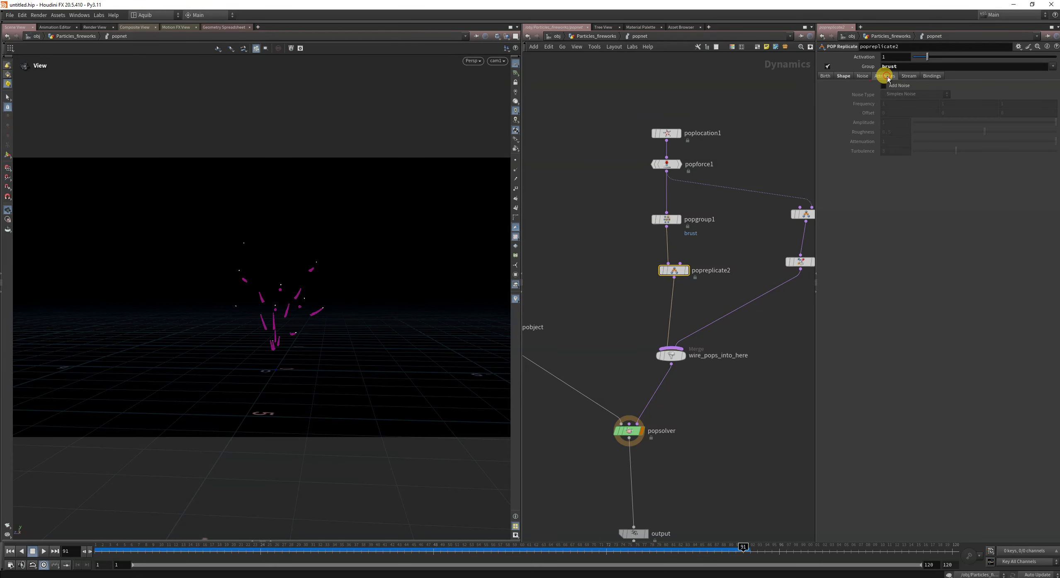
click(886, 76)
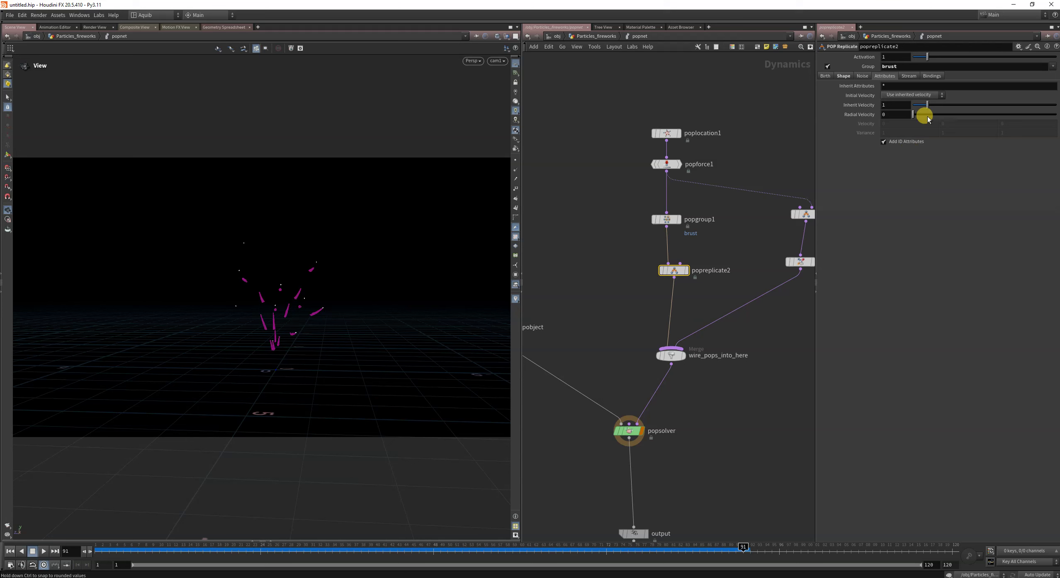
click(915, 95)
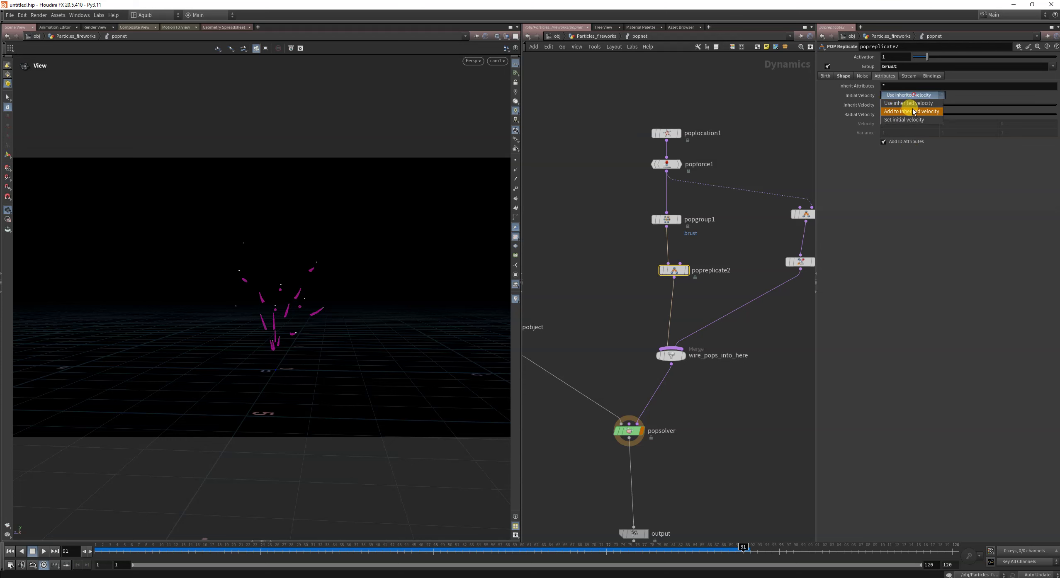
click(915, 112)
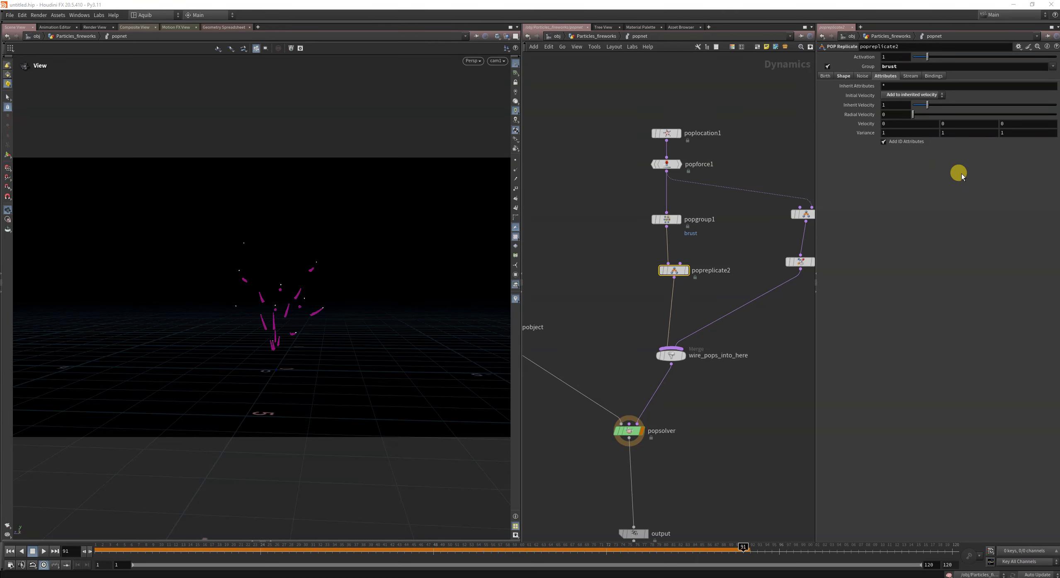
middle_click(861, 132)
middle_drag(862, 133, 502, 188)
Replay the simulation from the start through frame 120 and review popreplicate2's shape settings
click(11, 552)
click(42, 553)
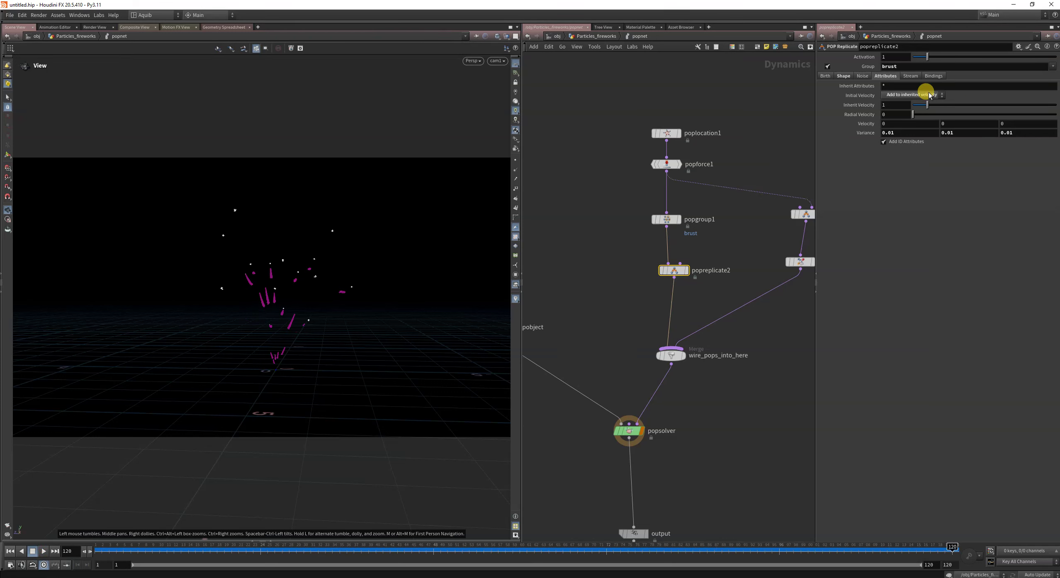
click(843, 77)
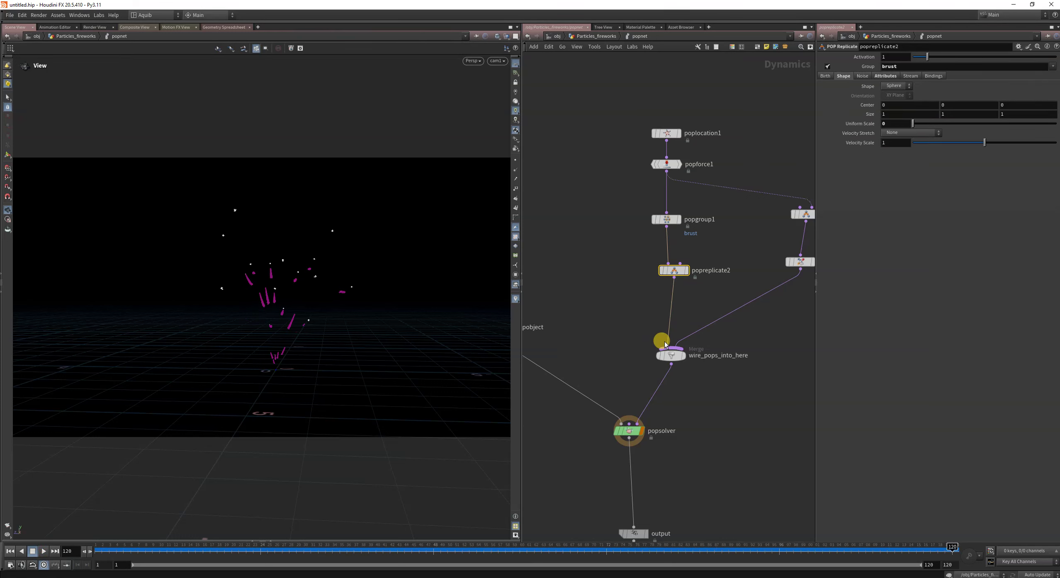
click(734, 239)
drag(735, 239, 659, 284)
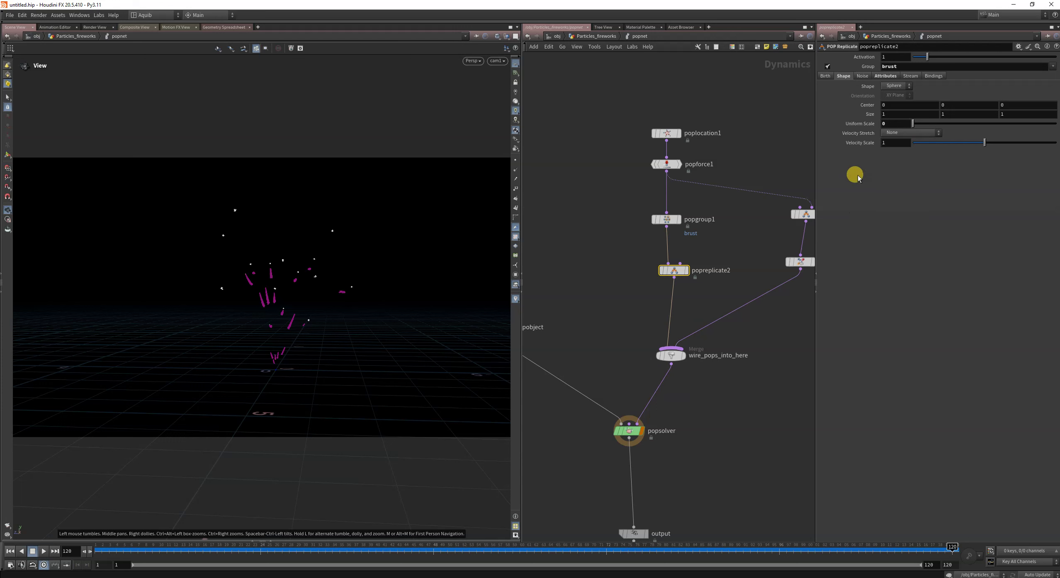
Set popreplicate2's constant birth rate to 5000, Life Expectancy to 0.1 and Life Variance to 0.25
click(826, 76)
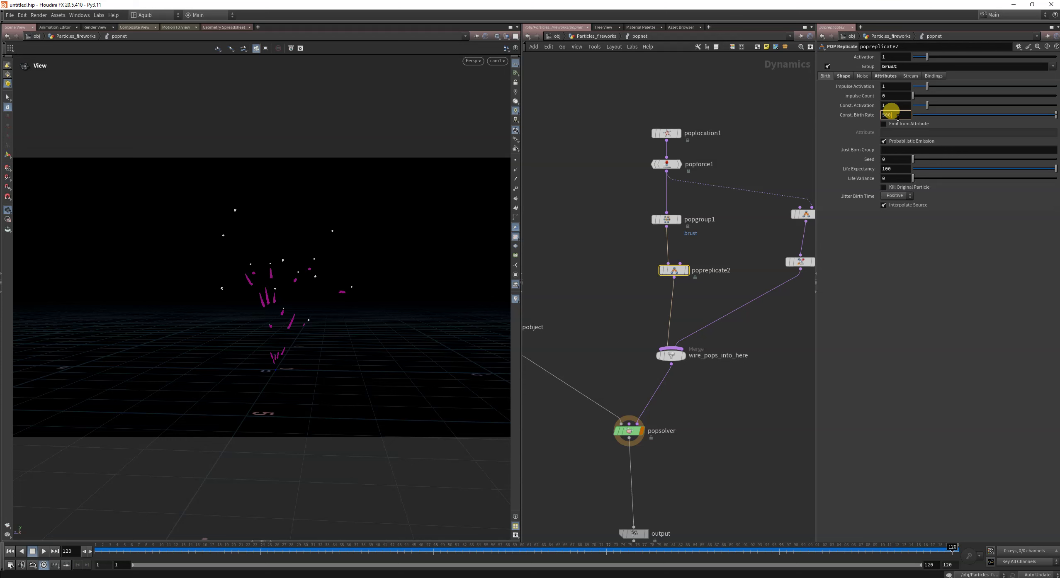
key(Return)
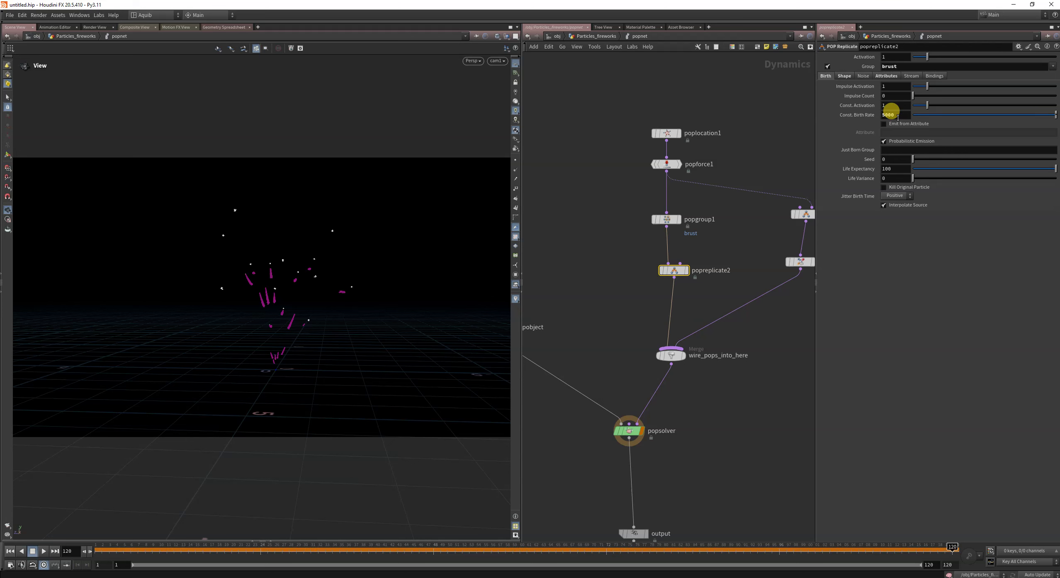
click(892, 170)
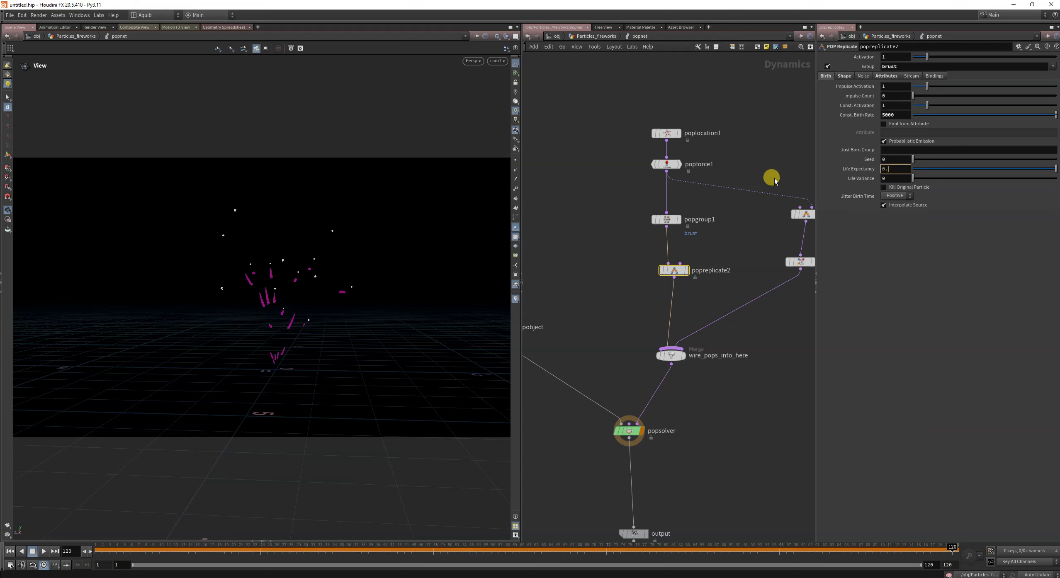
click(890, 179)
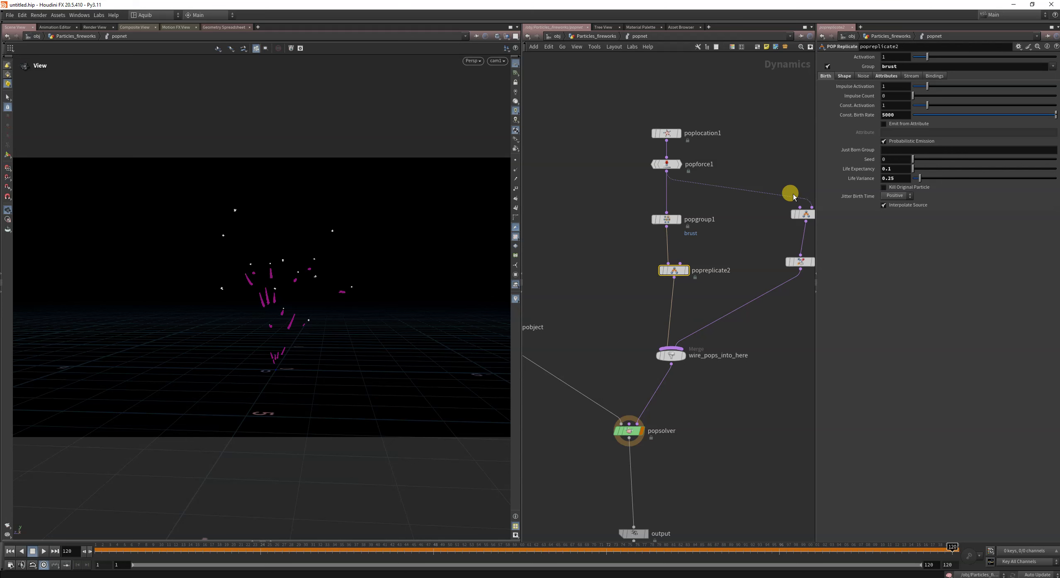
Reduce popreplicate2's Inherit Velocity to 0.46 and replay the simulation from the start through frame 91
click(886, 77)
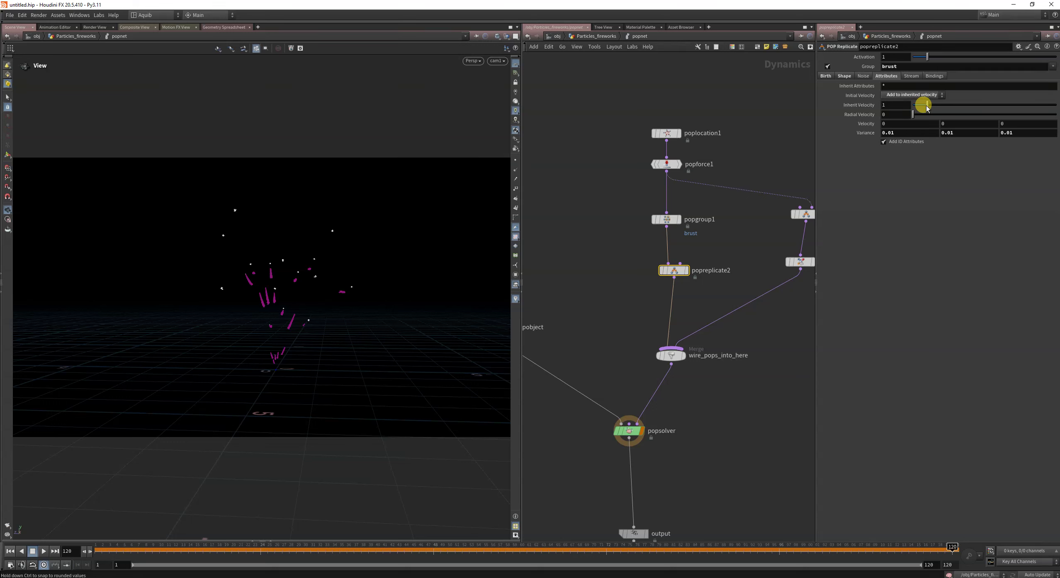
drag(919, 108, 897, 124)
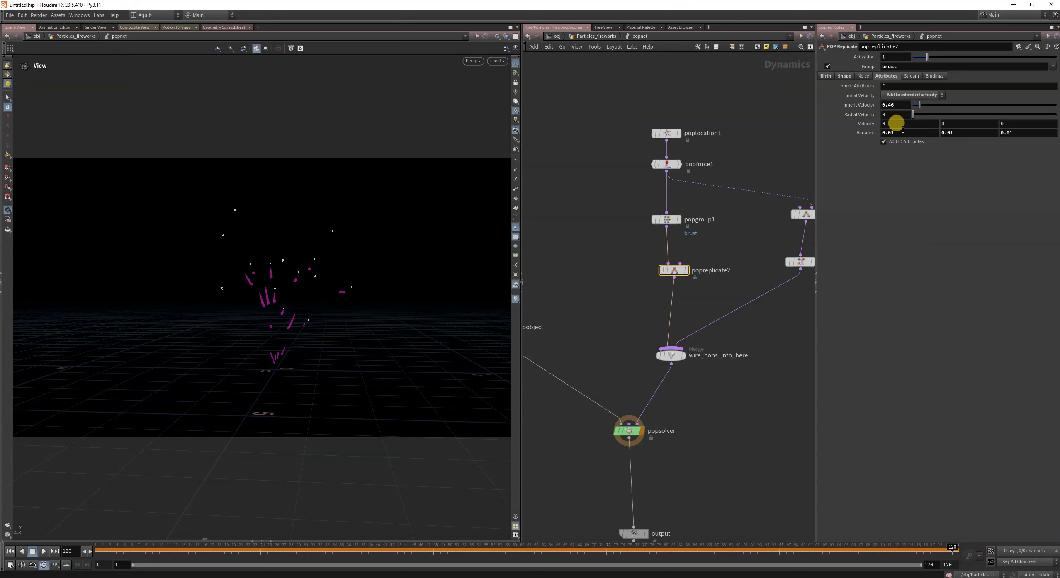
click(11, 552)
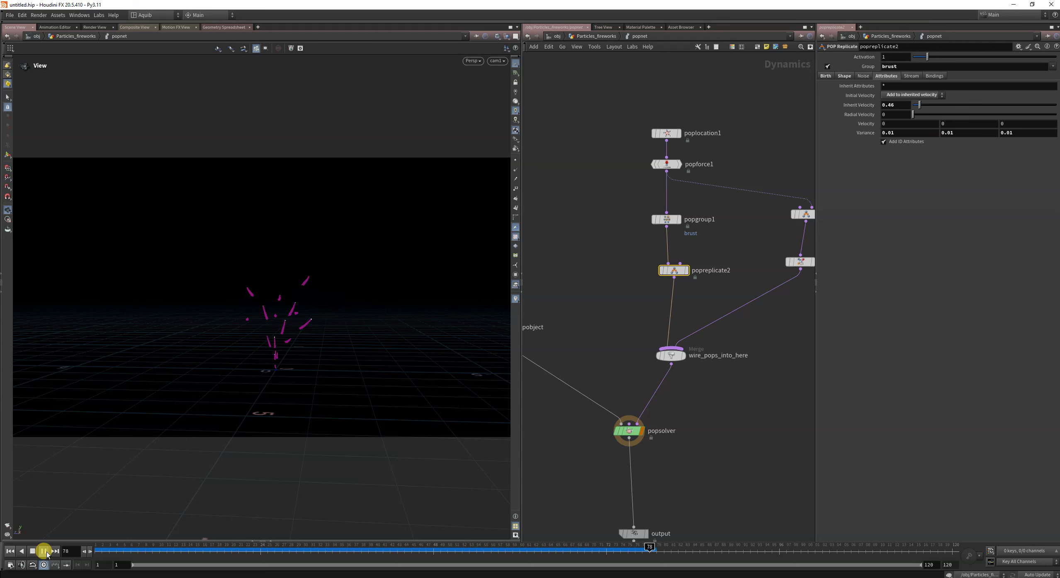
click(44, 551)
Set popreplicate2's Life Expectancy to 0.255 and its constant birth rate to 10000
click(828, 77)
drag(898, 168, 872, 172)
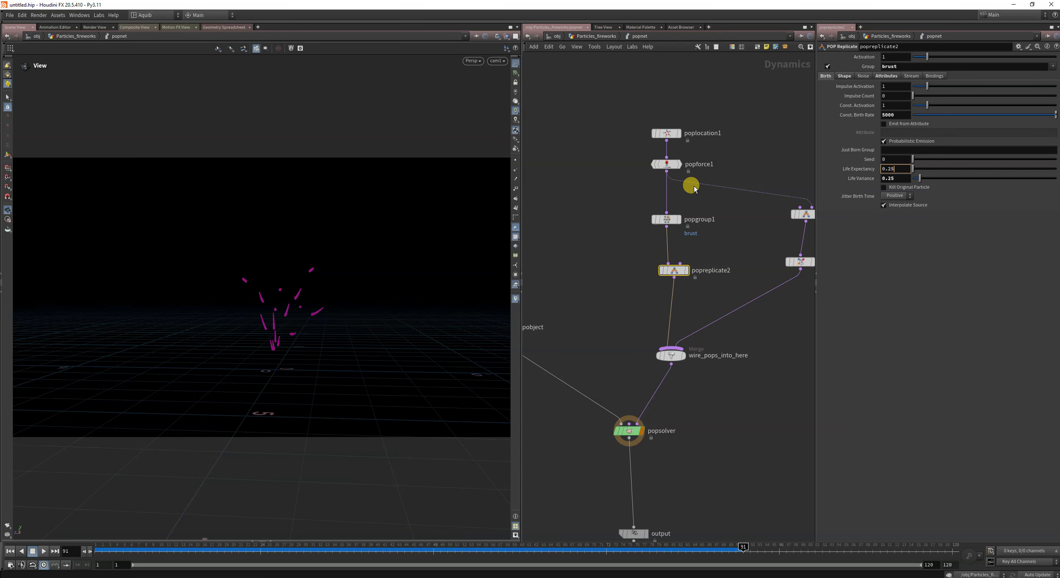
text(0.255)
key(Return)
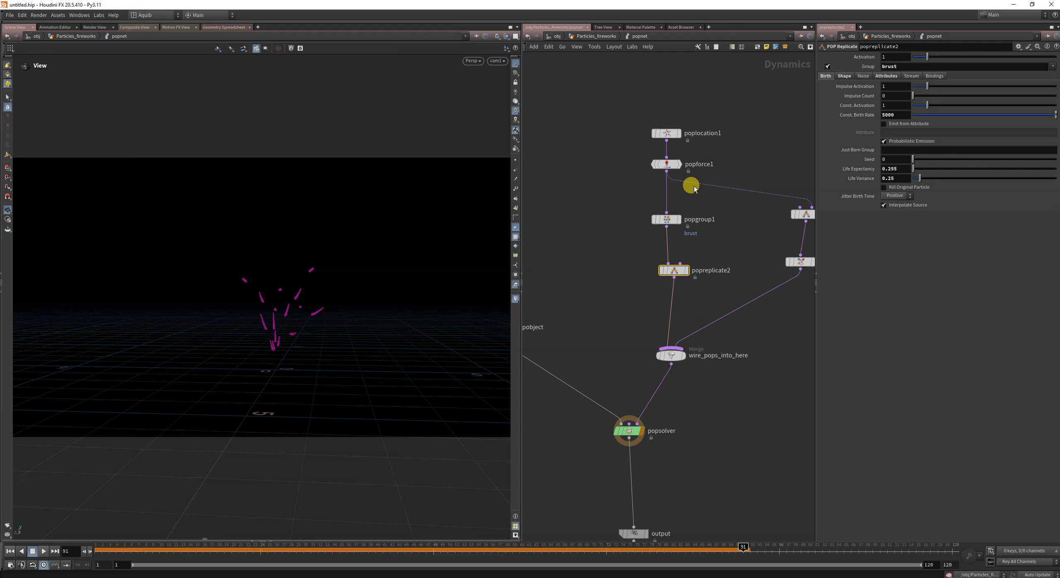
drag(902, 114, 842, 116)
Set popreplicate2's velocity variance to 0.61 on all axes, replaying the simulation and scrubbing to frame 76 to check the bursts
click(10, 552)
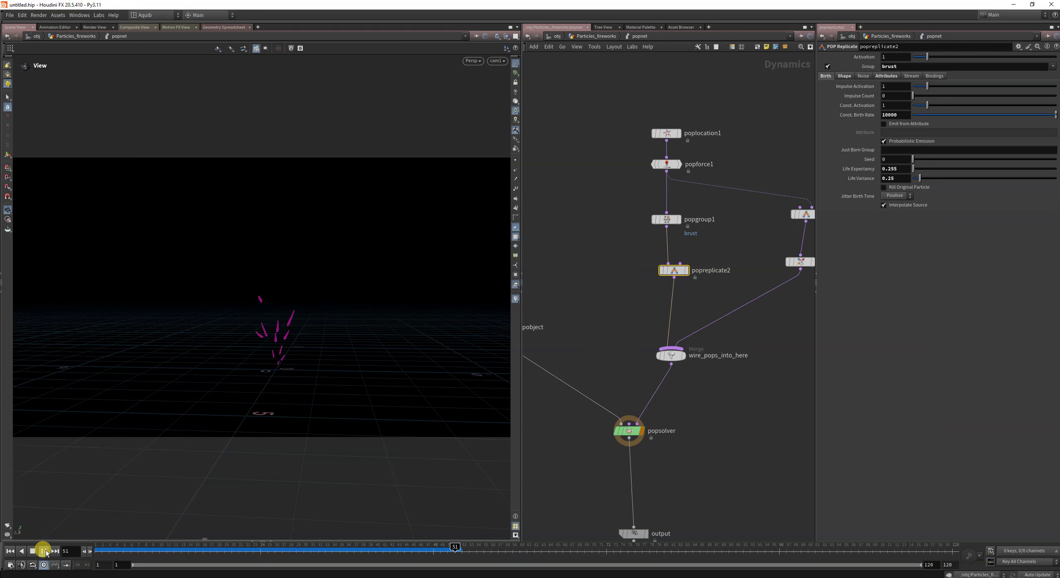
click(44, 552)
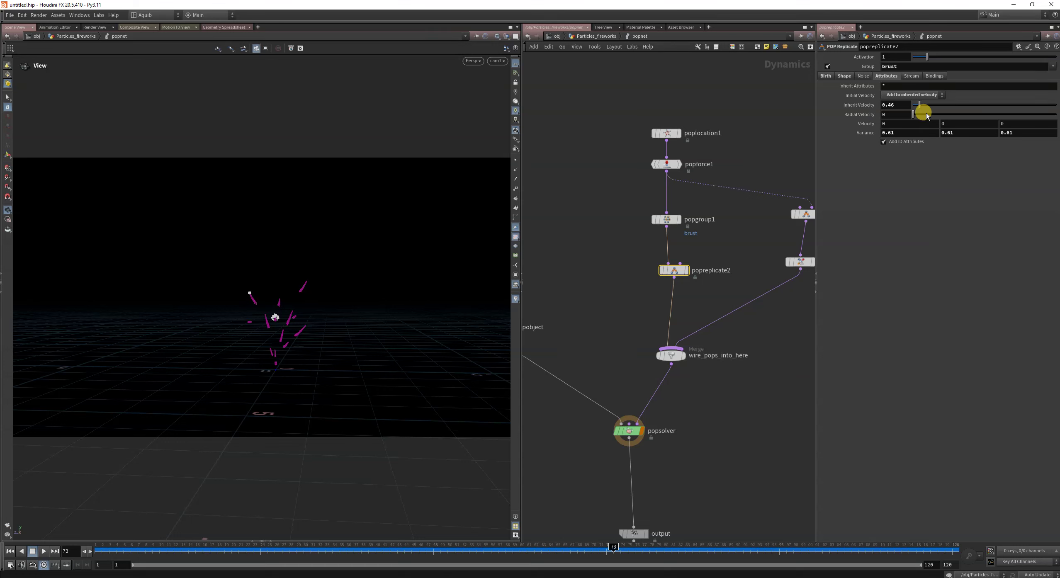
click(11, 551)
click(42, 551)
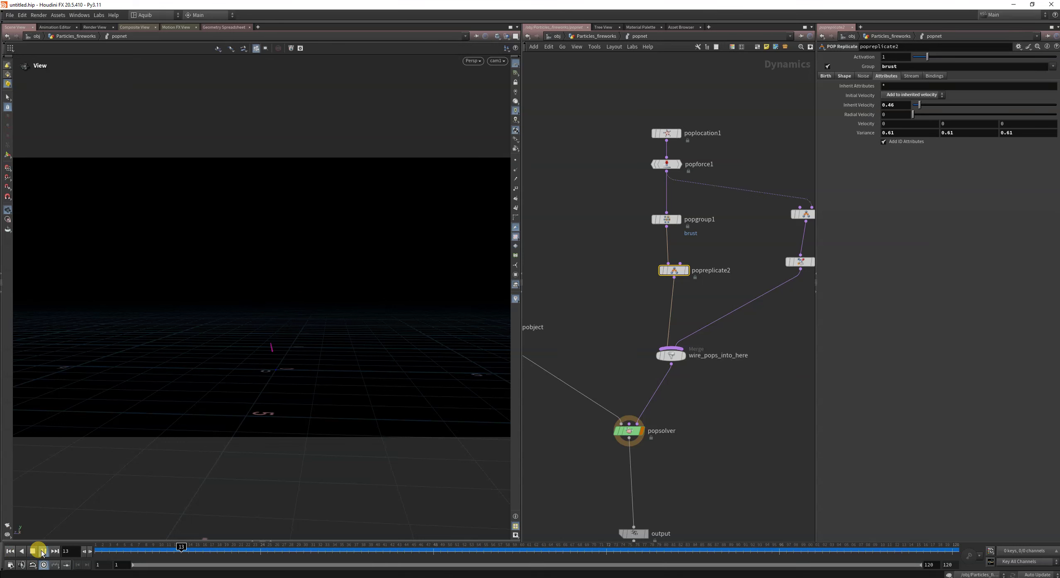
drag(208, 551, 634, 547)
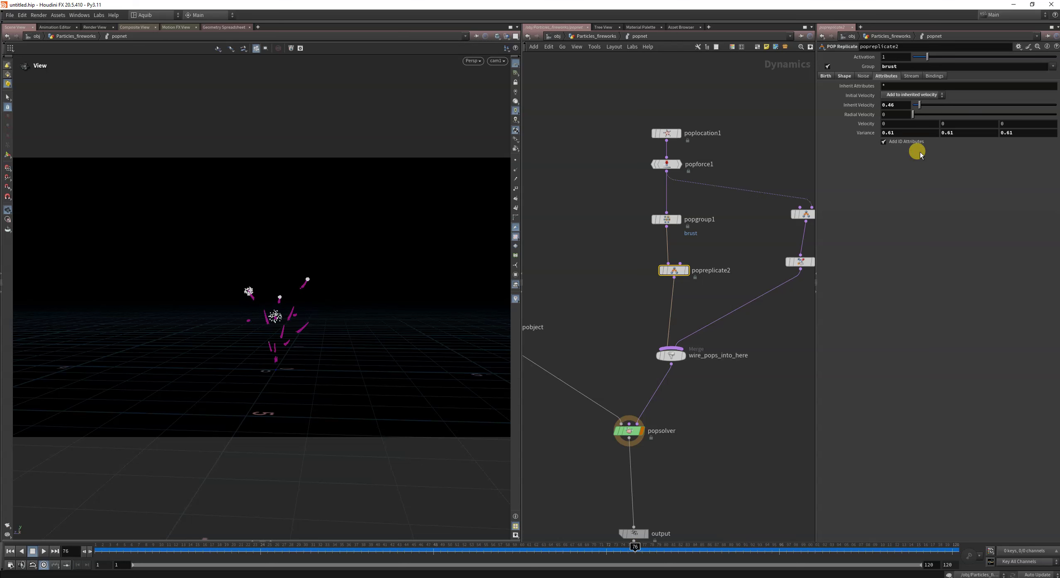
Set popreplicate2's shape Uniform Scale to 0.1 and replay the simulation from the start through frame 104
click(844, 75)
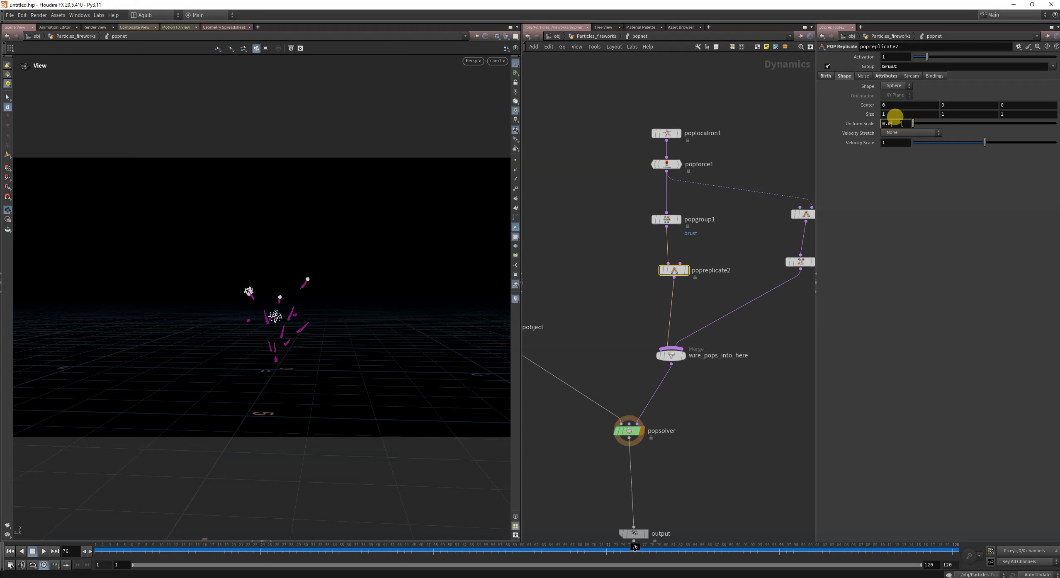
key(Return)
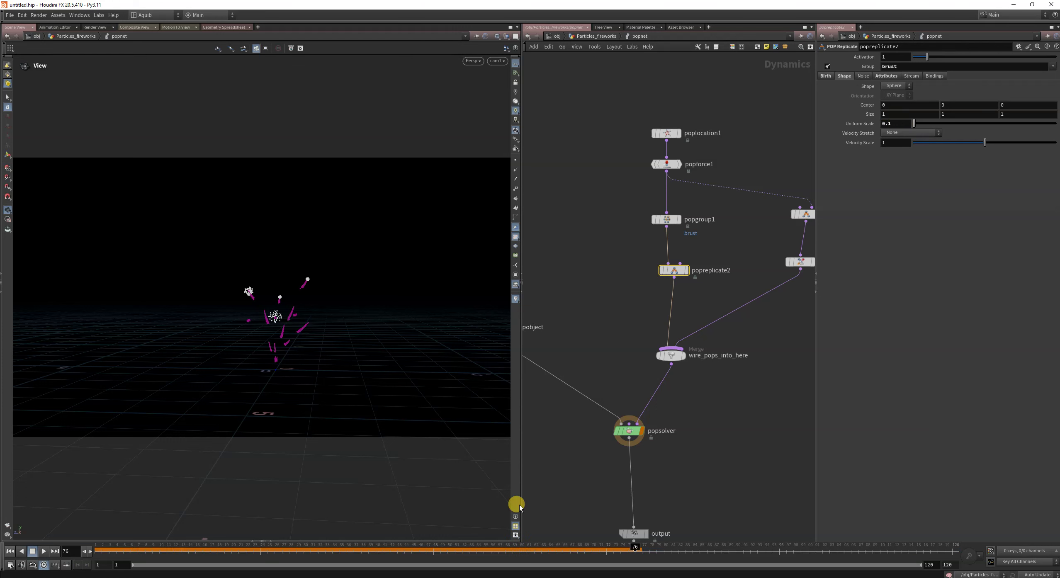
click(9, 551)
click(43, 552)
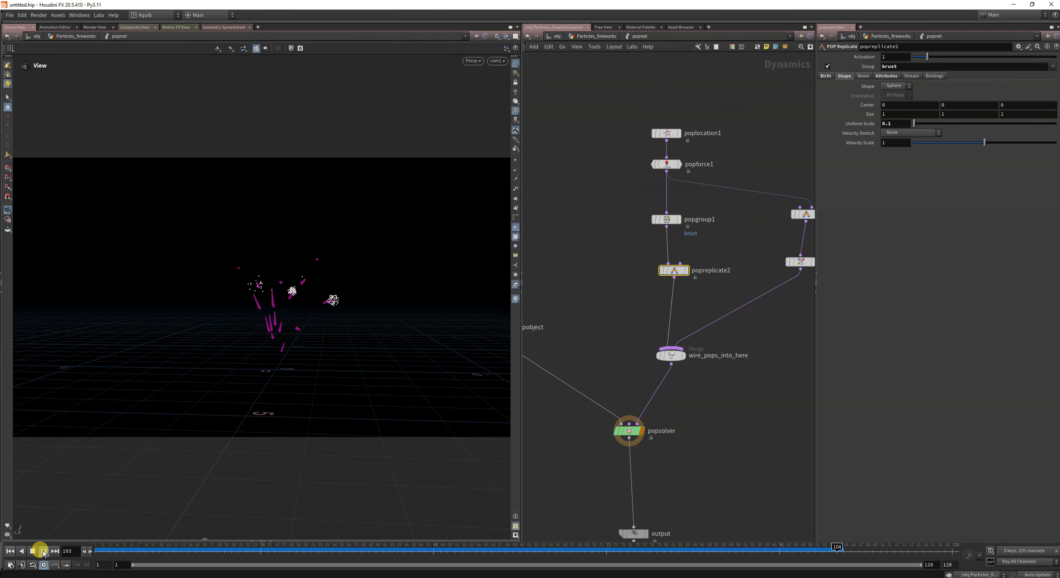
Set popreplicate2's shape Velocity Scale to 0.5 and replay the simulation from the start through frame 118
click(893, 145)
text(0.5)
key(Return)
click(10, 551)
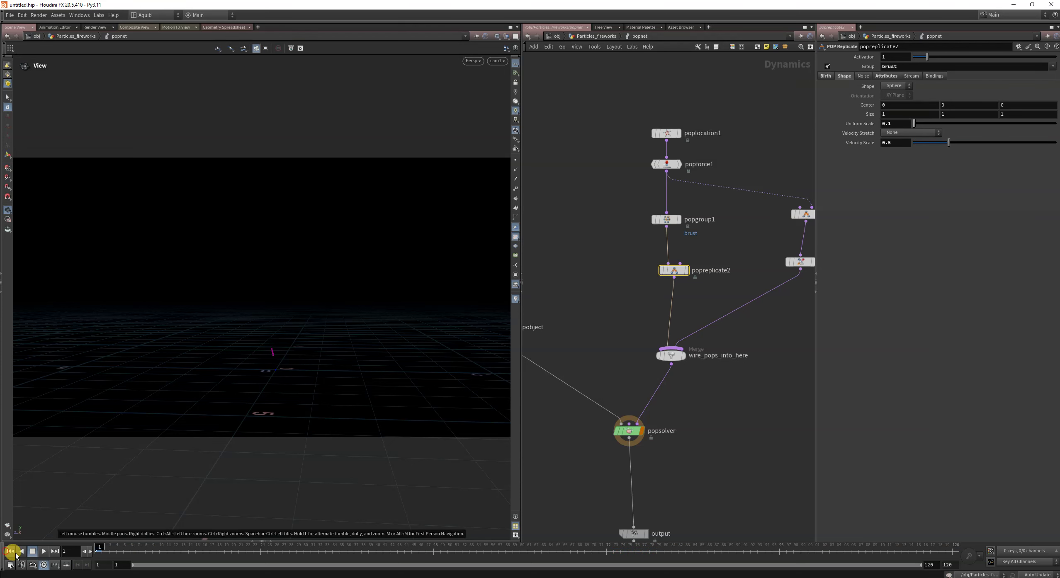
click(43, 552)
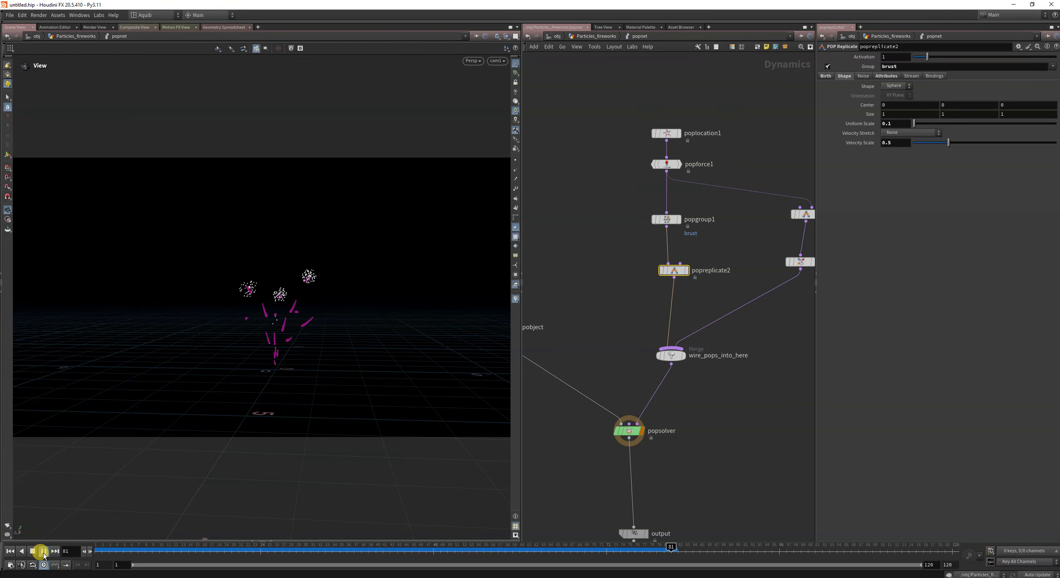
click(43, 552)
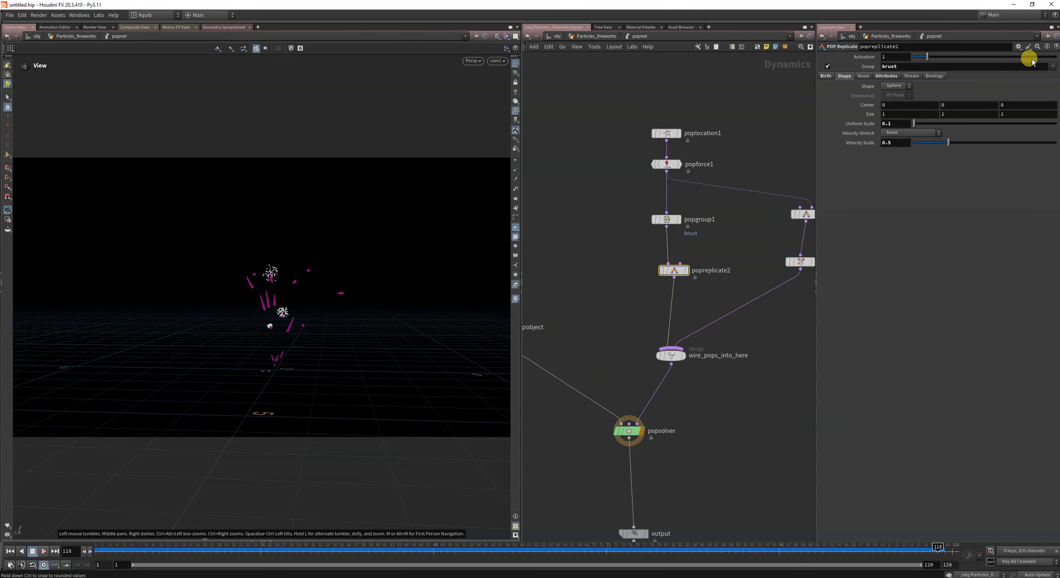
Try a Life Expectancy of 0.5 on popreplicate2, replaying the simulation from the start and scrubbing to frame 89
click(825, 76)
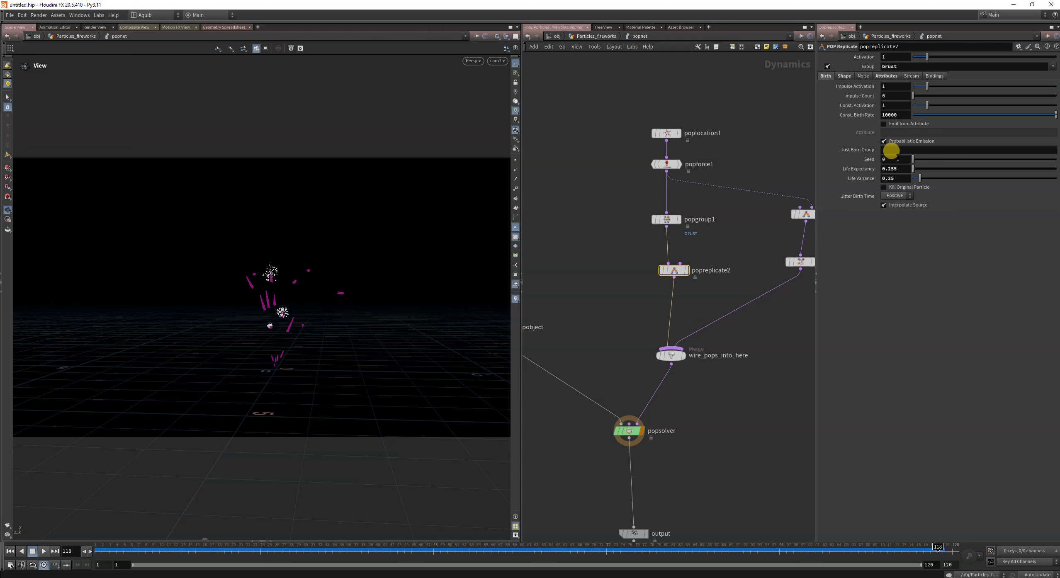
text(0.5)
key(Return)
click(844, 76)
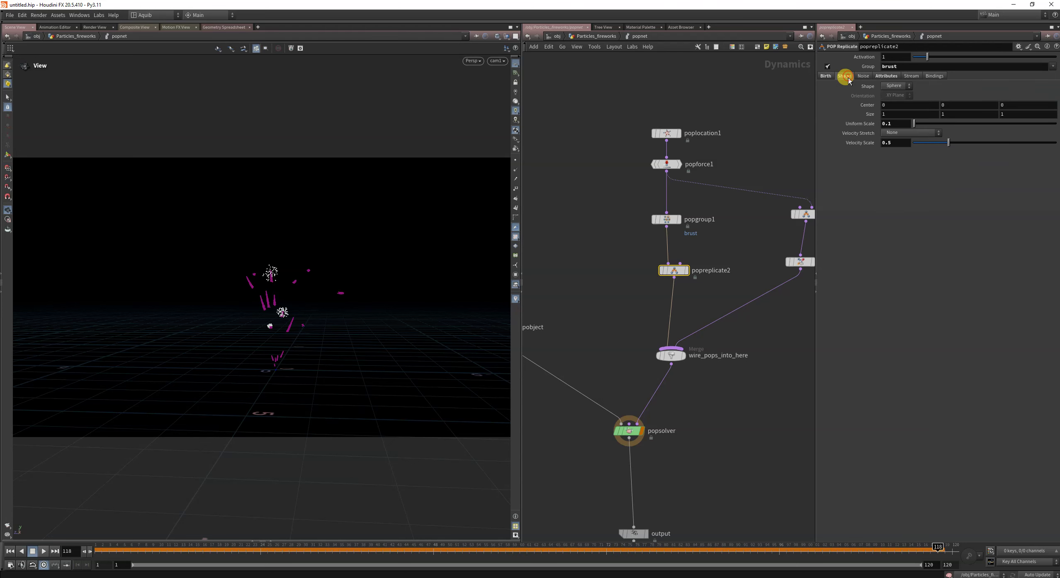
click(767, 441)
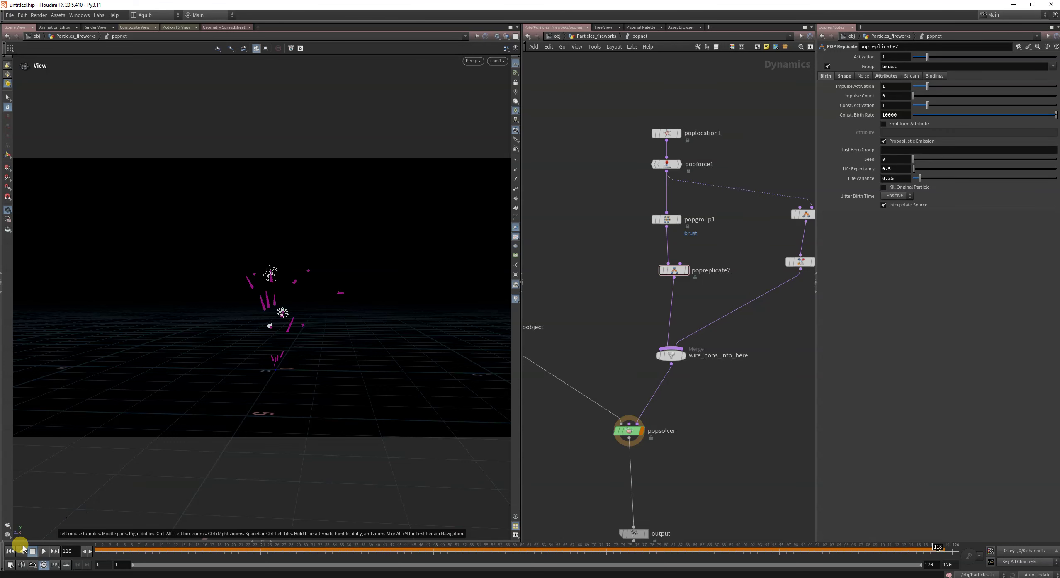
click(10, 551)
click(43, 551)
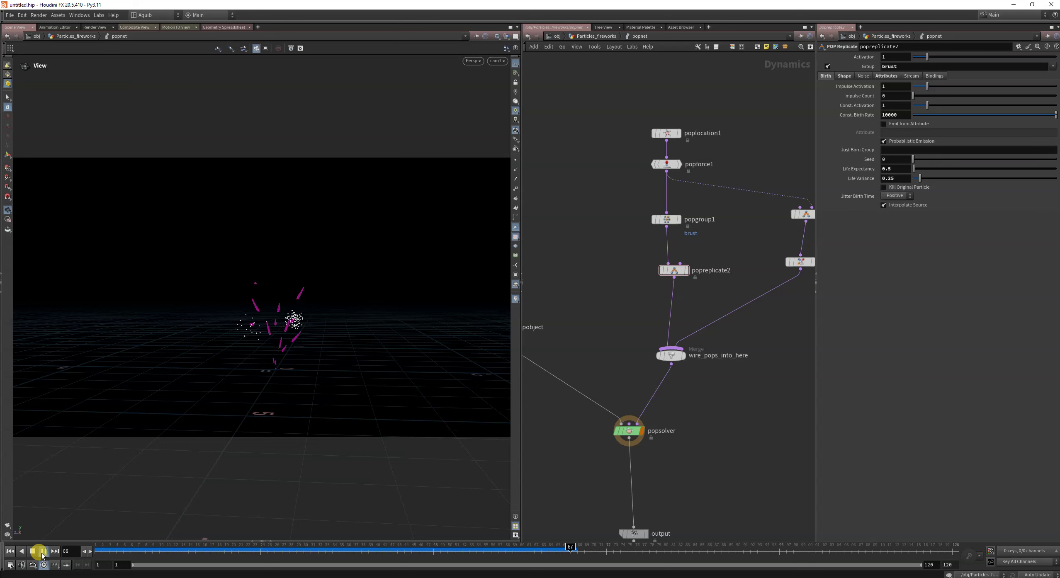
drag(161, 552, 728, 550)
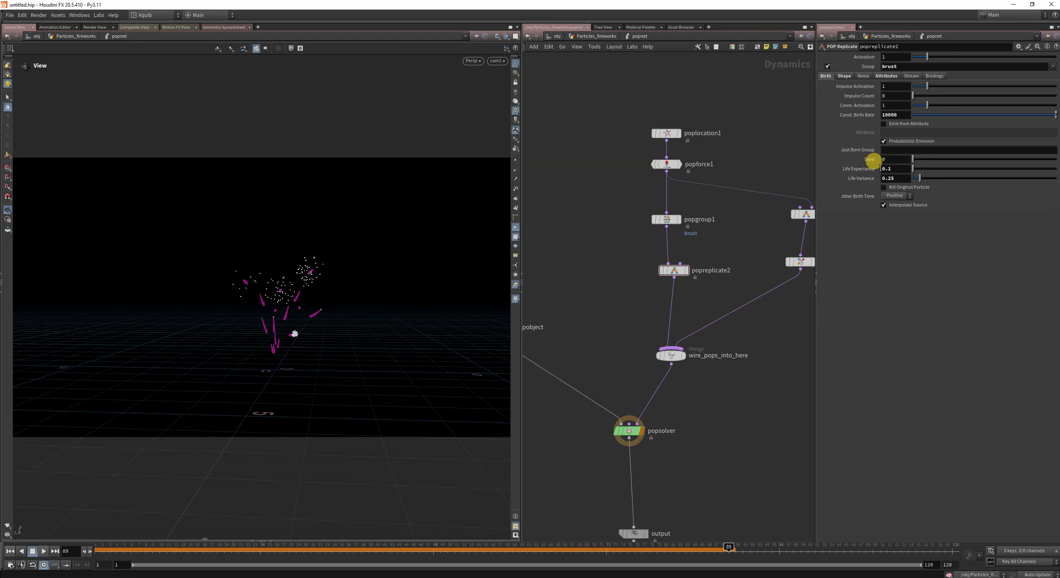
Set popreplicate2's Life Expectancy to 0.1 and its constant birth rate to 100000
click(904, 115)
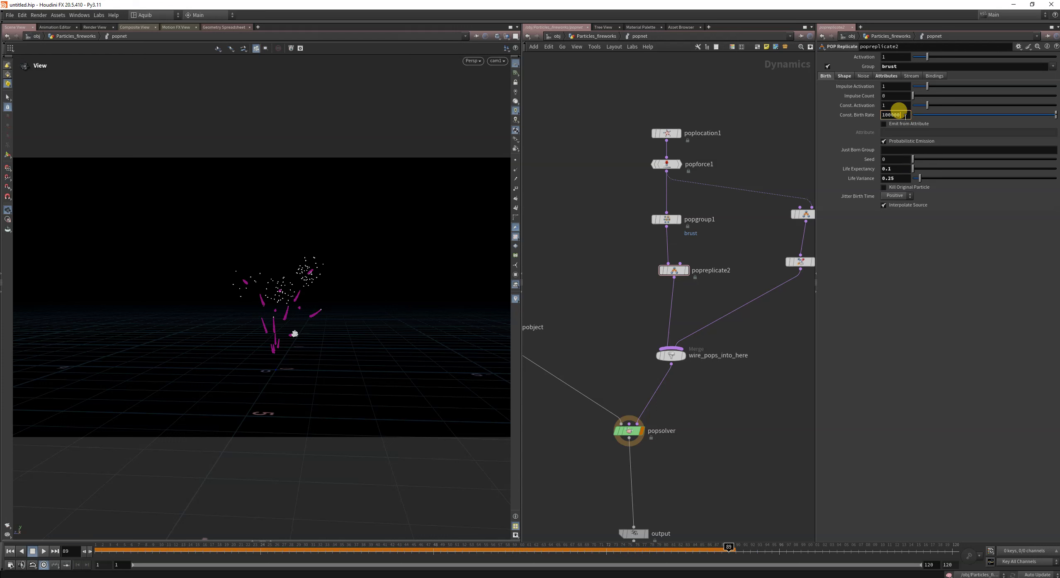
click(845, 78)
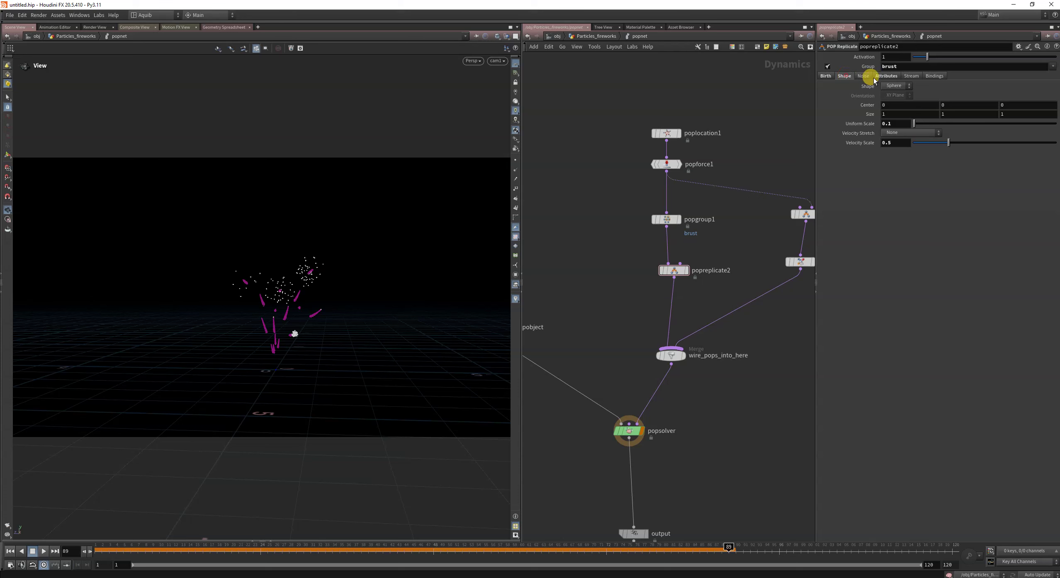
Set popreplicate2's velocity variance to 0.31 on all axes and its Inherit Velocity to 0.25
click(885, 75)
middle_drag(856, 131, 948, 247)
click(894, 105)
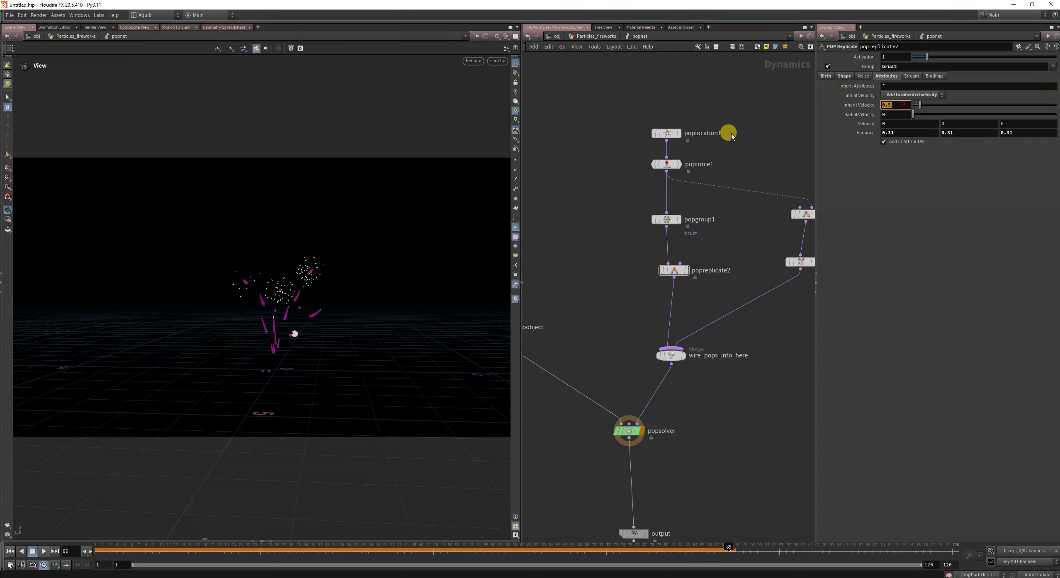
key(BackSpace)
text(65)
key(Return)
drag(905, 106, 760, 124)
text(0.25)
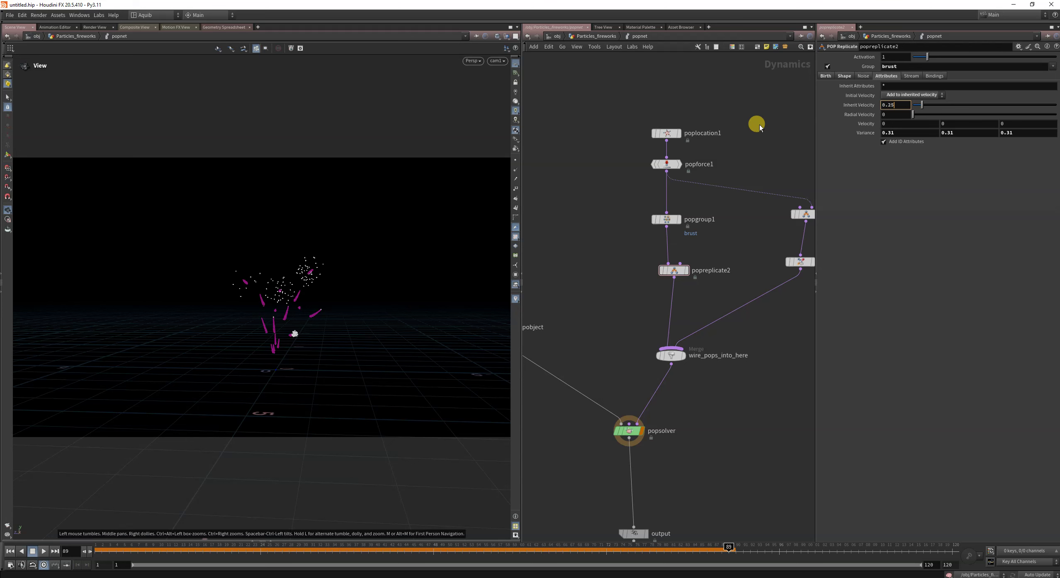
key(Return)
Replay the simulation, scrub to frame 74 and inspect the bursts from another angle, returning to the cam1 view
click(10, 552)
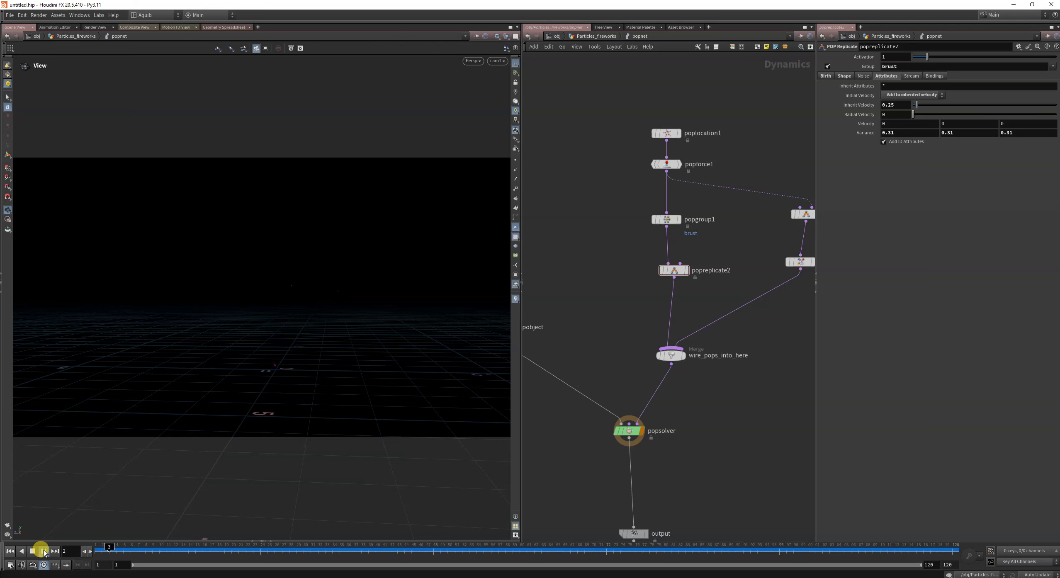
click(44, 551)
drag(232, 550, 624, 562)
right_drag(284, 208, 492, 155)
drag(228, 399, 290, 326)
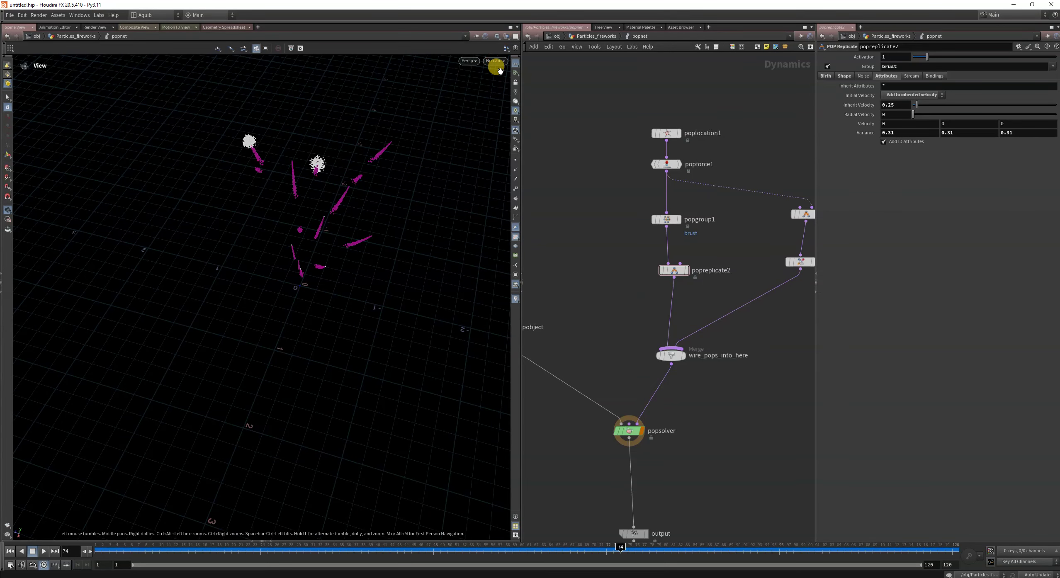
click(495, 61)
click(503, 99)
Widen the network view and move poplocation1, popforce1, popgroup1 and popreplicate2 upward to leave space above the merge node
middle_drag(742, 238, 712, 268)
scroll(713, 266, down, 2)
drag(521, 178, 381, 179)
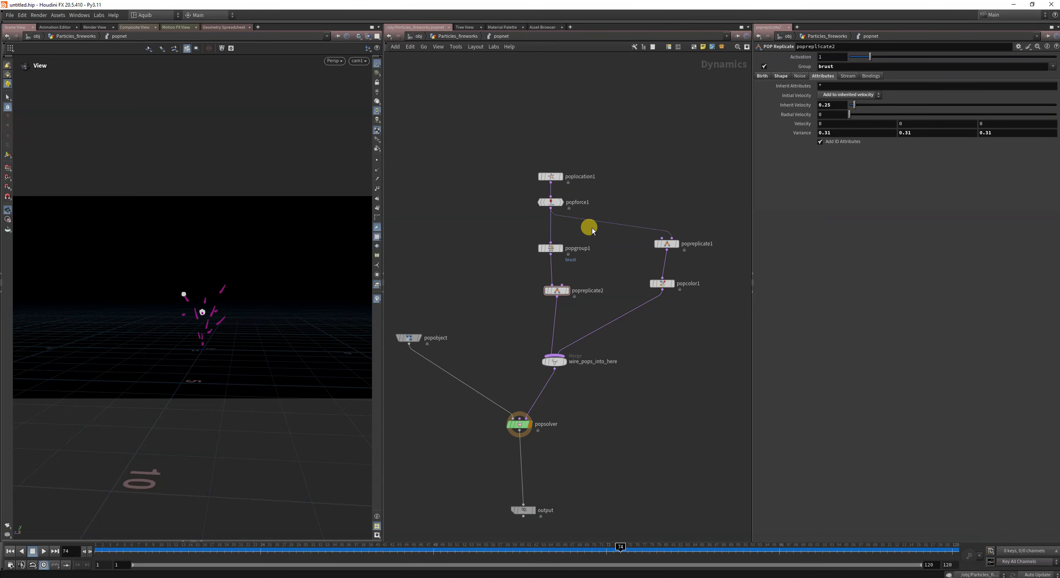
drag(554, 178, 563, 138)
click(549, 203)
drag(550, 203, 560, 164)
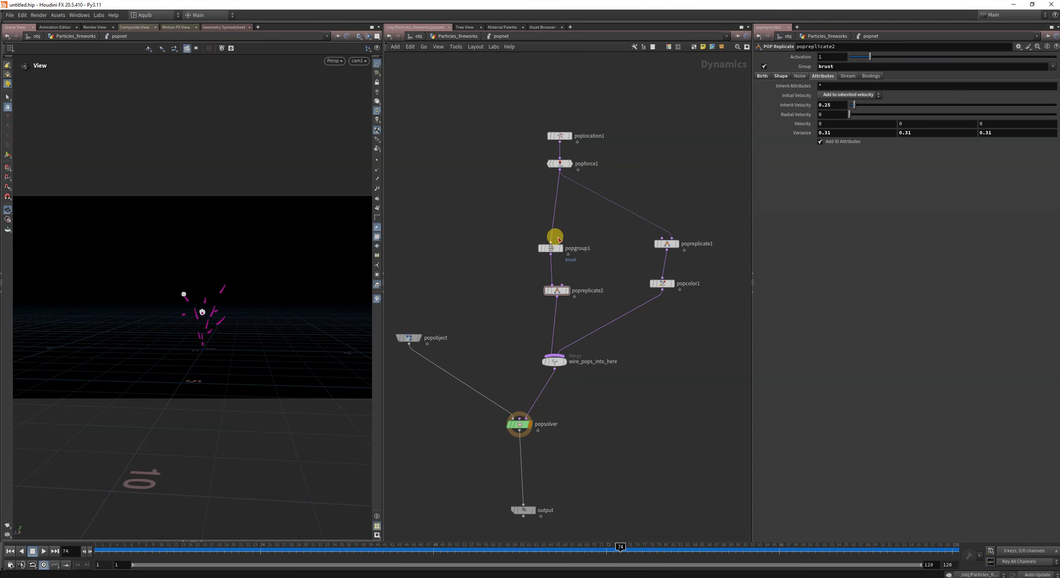
drag(553, 247, 566, 201)
drag(558, 289, 564, 244)
click(574, 301)
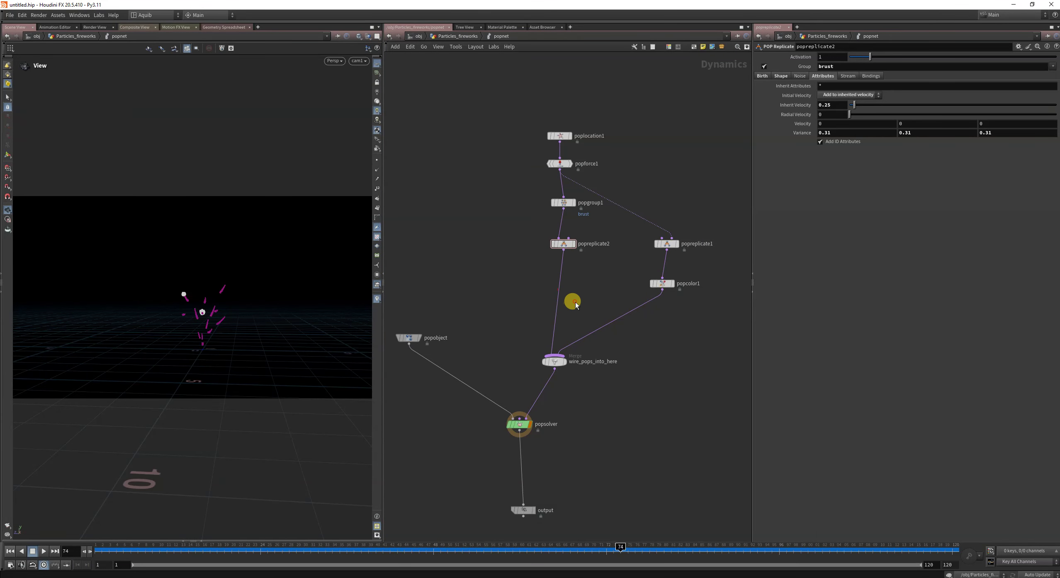
key(Tab)
text(d)
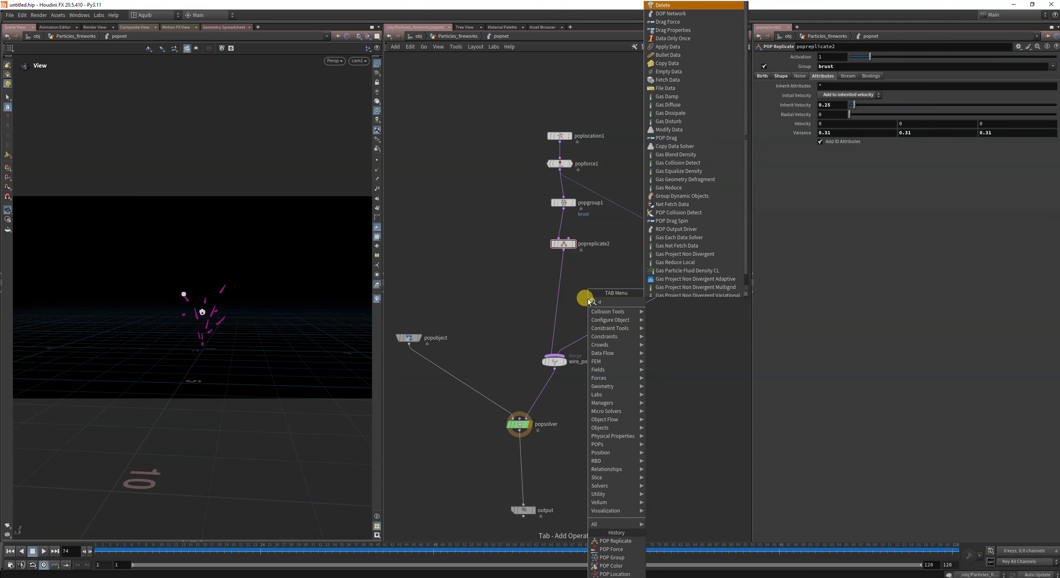
key(Return)
key(BackSpace)
Insert a POP Drag node between popreplicate2 and wire_pops_into_here, and replay the simulation from the start through frame 107
key(Tab)
text(popdr)
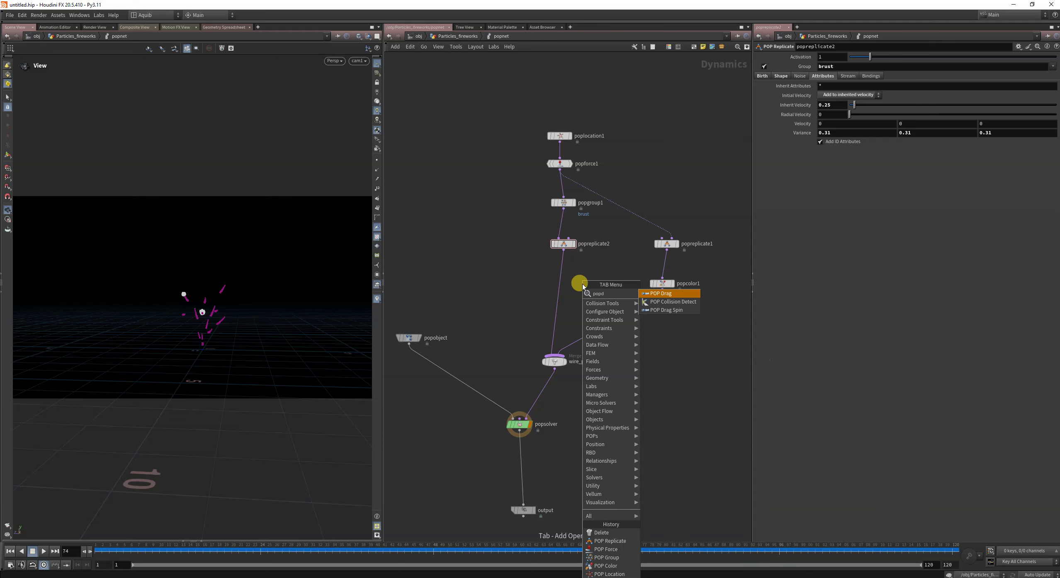
click(664, 293)
click(551, 277)
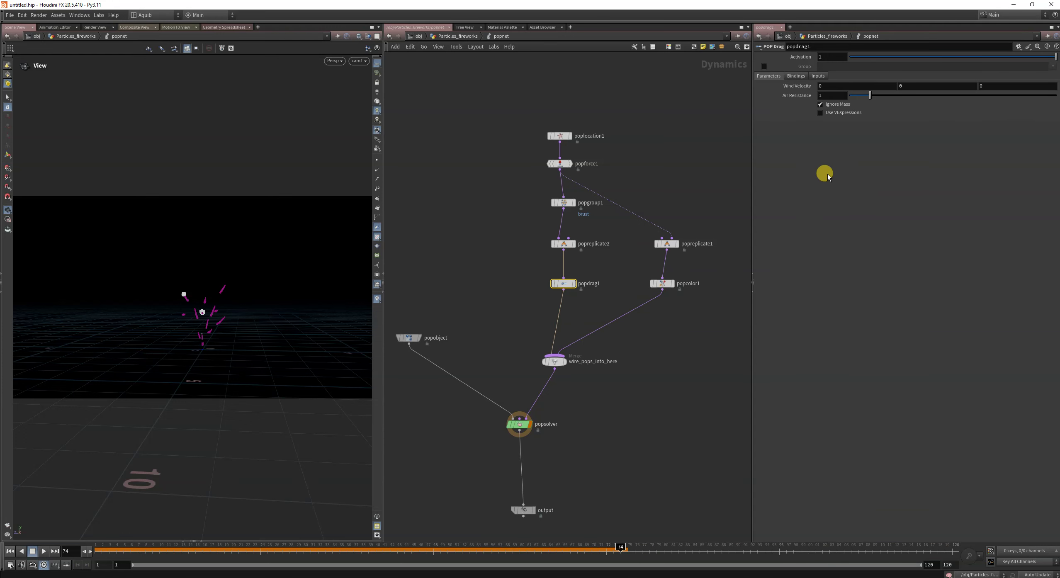
click(10, 551)
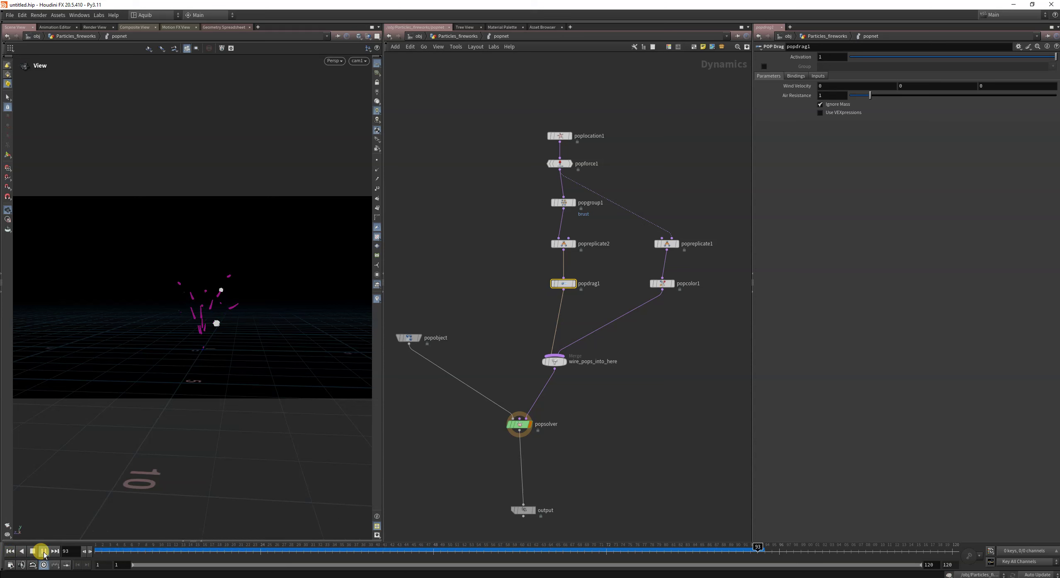
click(44, 551)
click(489, 392)
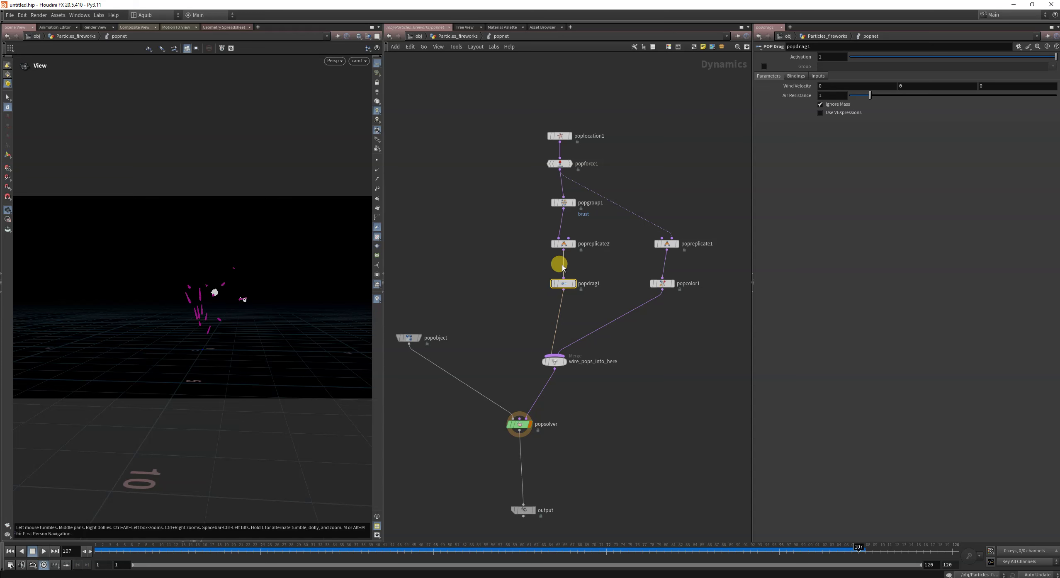
Set popreplicate2's Radial Velocity to 0.25 and its Inherit Velocity to 0.85
click(563, 243)
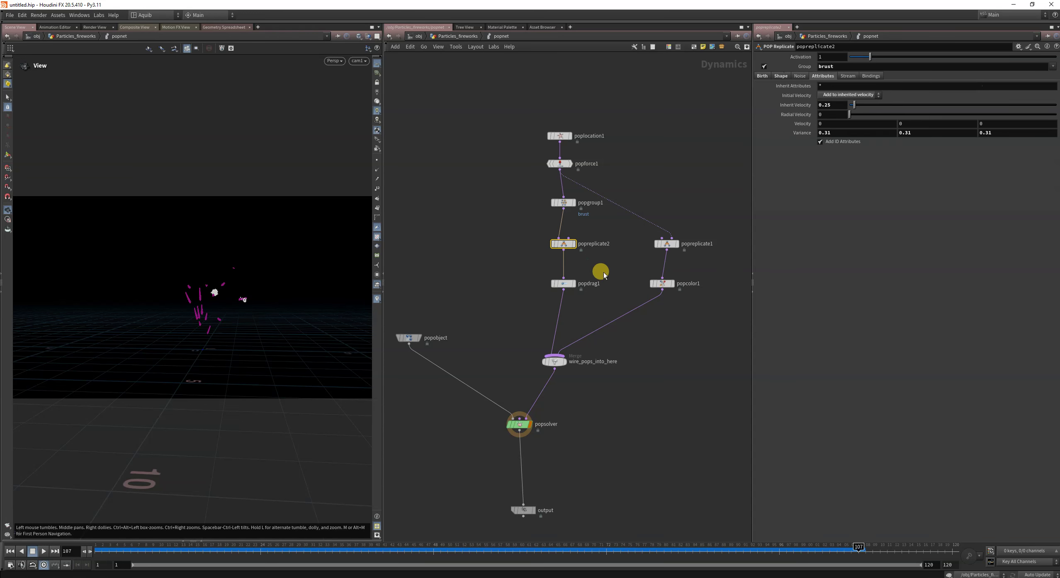
click(832, 115)
text(0.25)
key(Return)
click(834, 105)
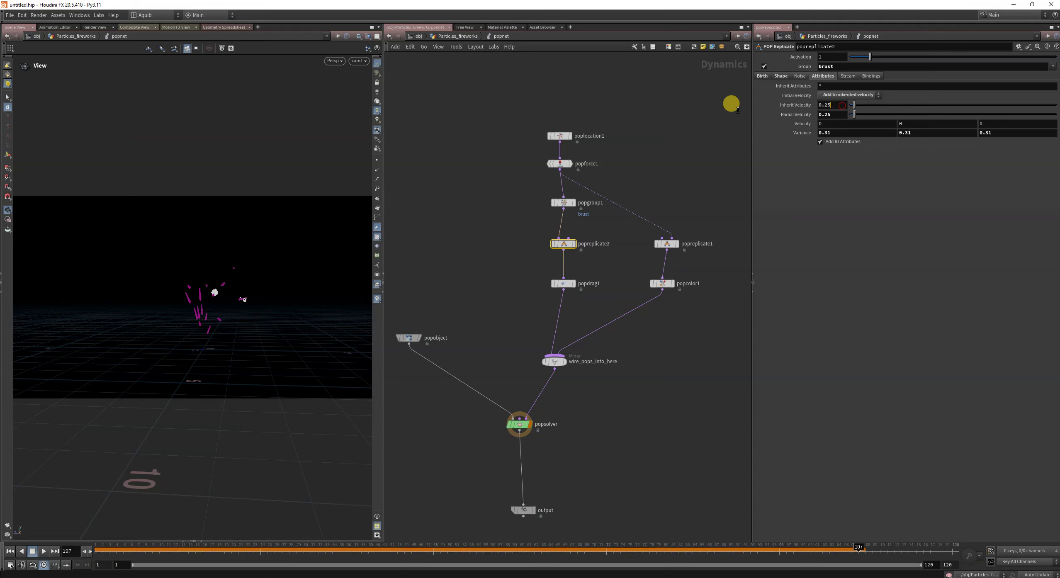
text(0.85)
key(Return)
Set popreplicate2's constant birth rate to 1000000, replay the simulation from the start and scrub to frame 60
click(780, 76)
click(762, 76)
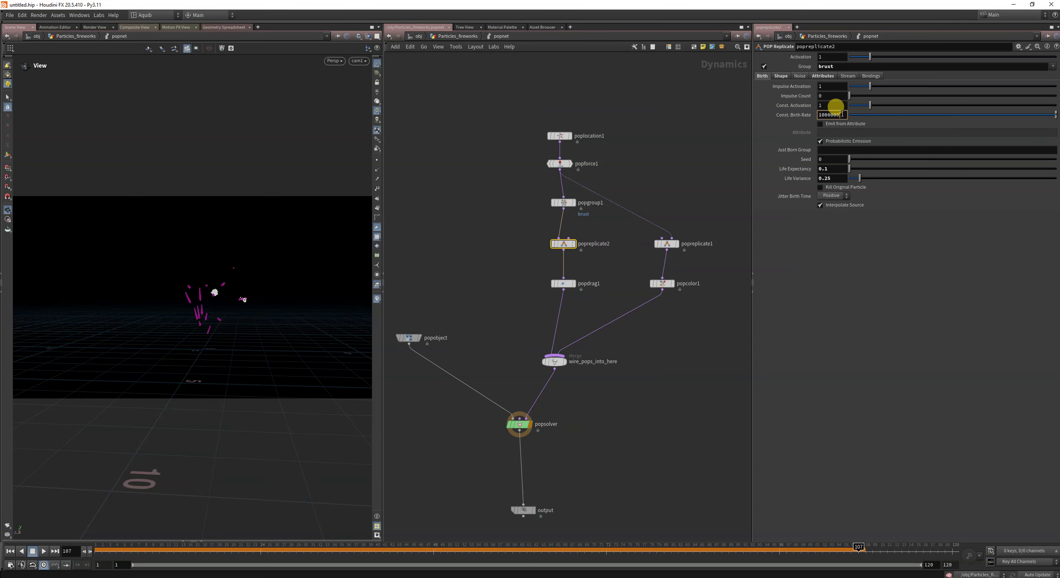
click(9, 552)
click(43, 551)
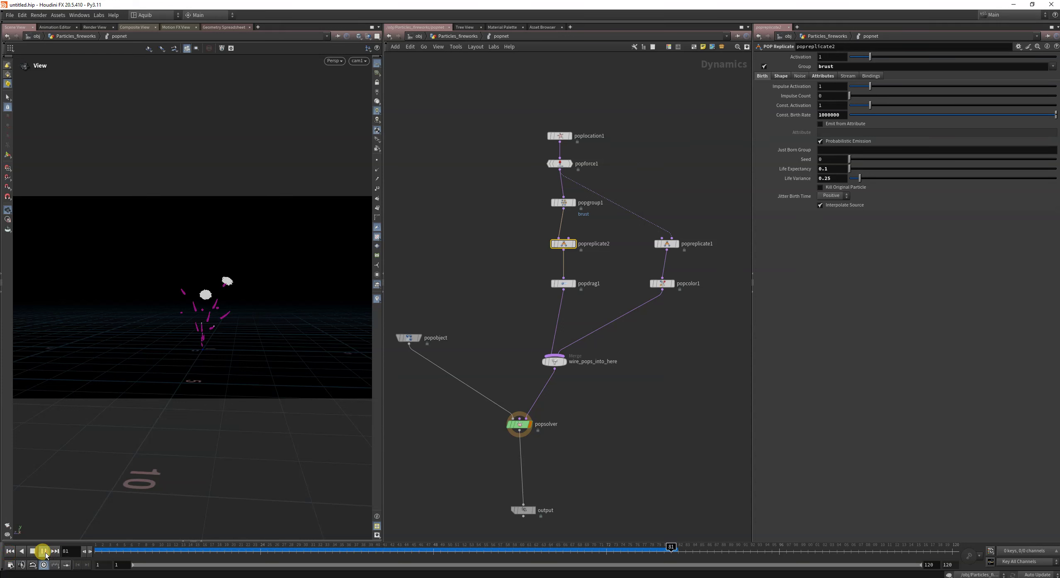
click(43, 552)
drag(185, 552, 519, 561)
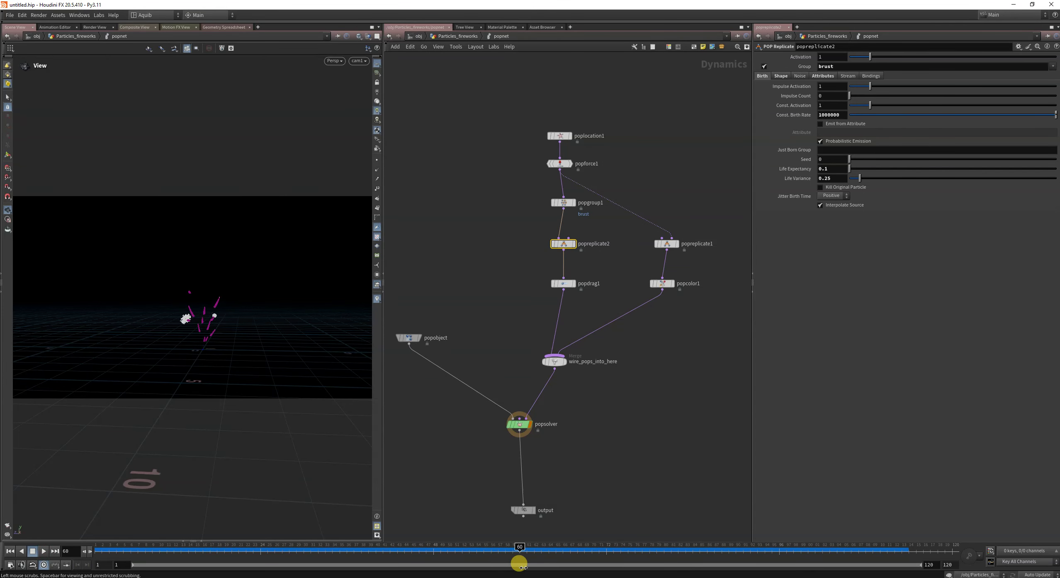
Insert a new POP Replicate node between popdrag1 and wire_pops_into_here
scroll(578, 285, up, 2)
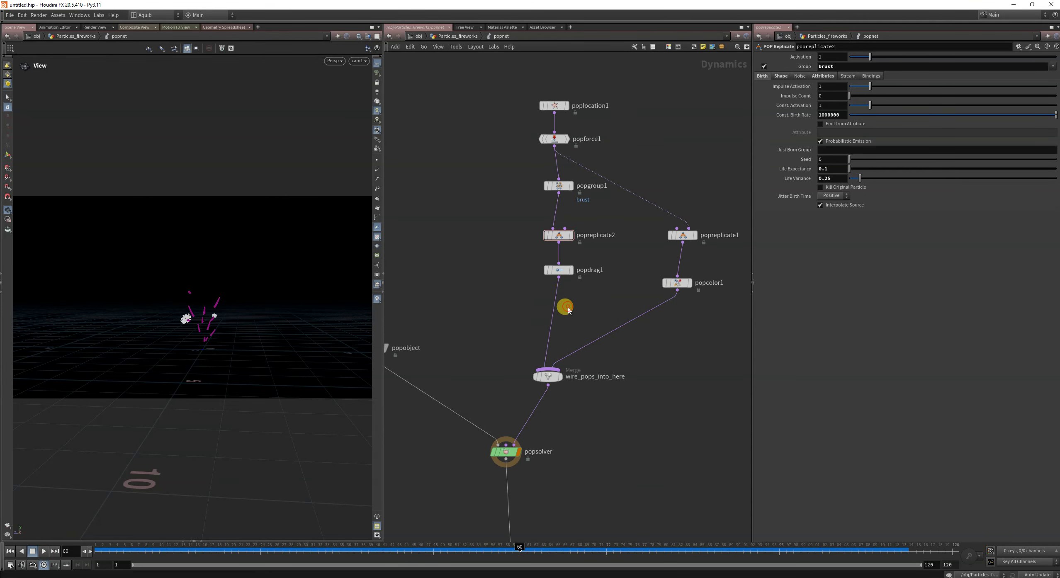
key(Tab)
text(popr)
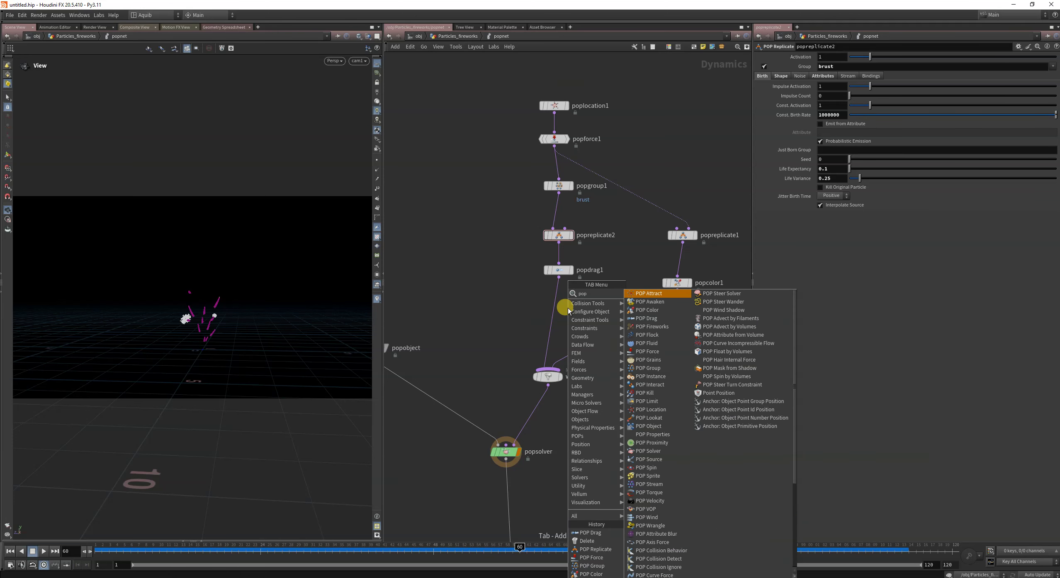
click(653, 293)
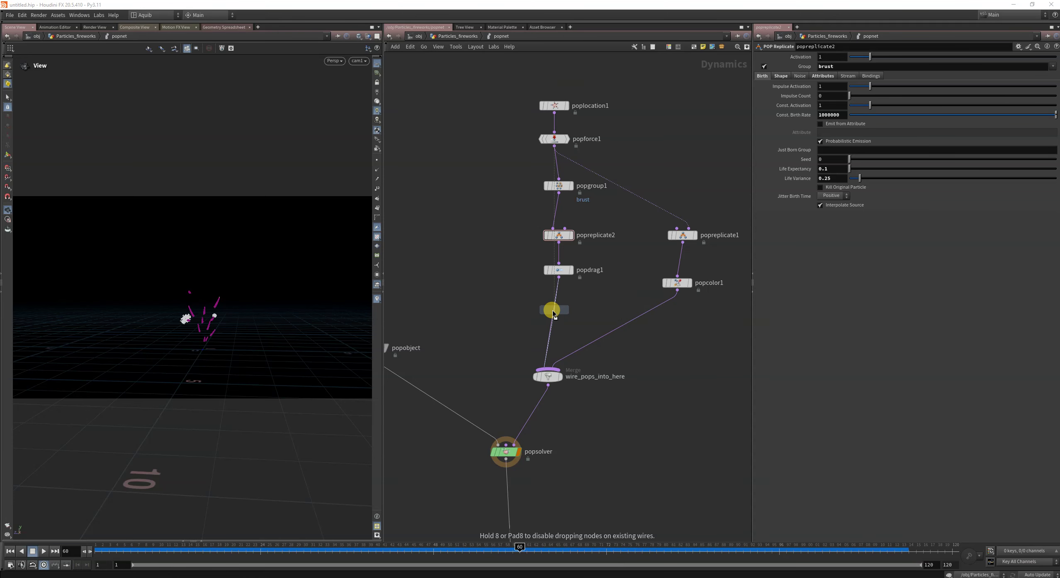
click(552, 311)
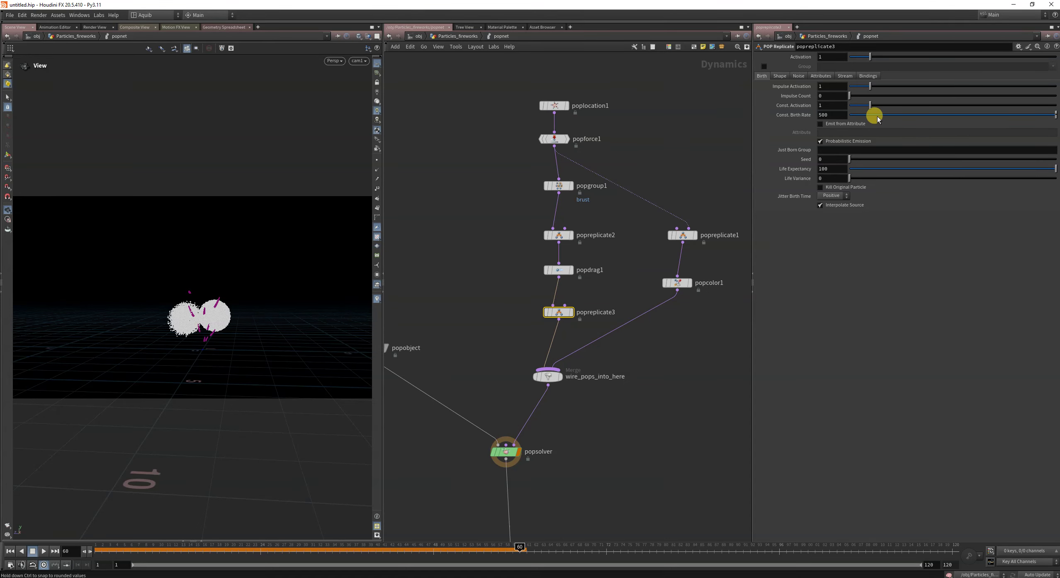
Lower popreplicate3's Life Expectancy and set its Life Variance to 0.14
drag(1042, 170, 866, 170)
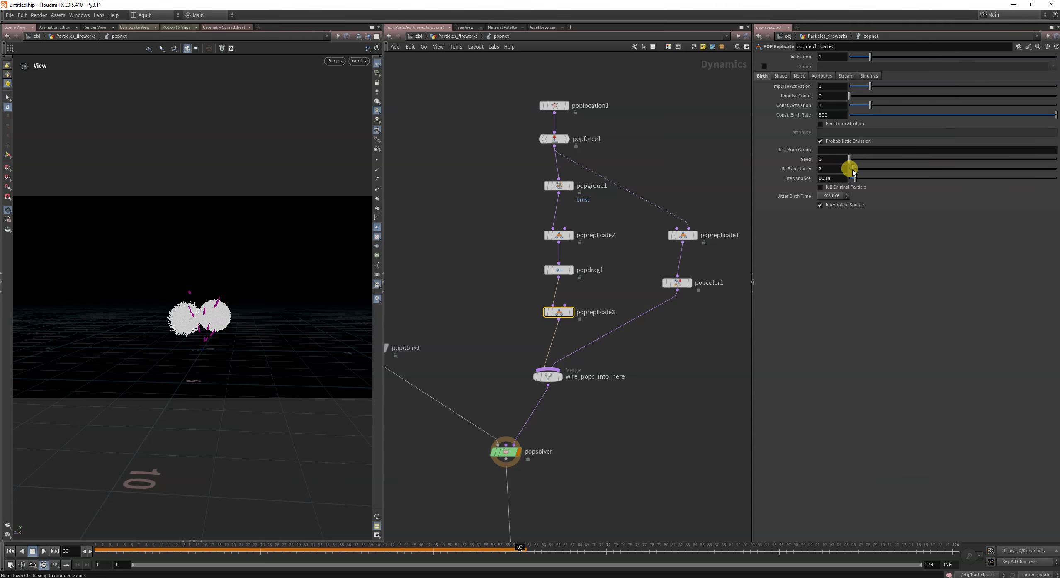
double_click(837, 169)
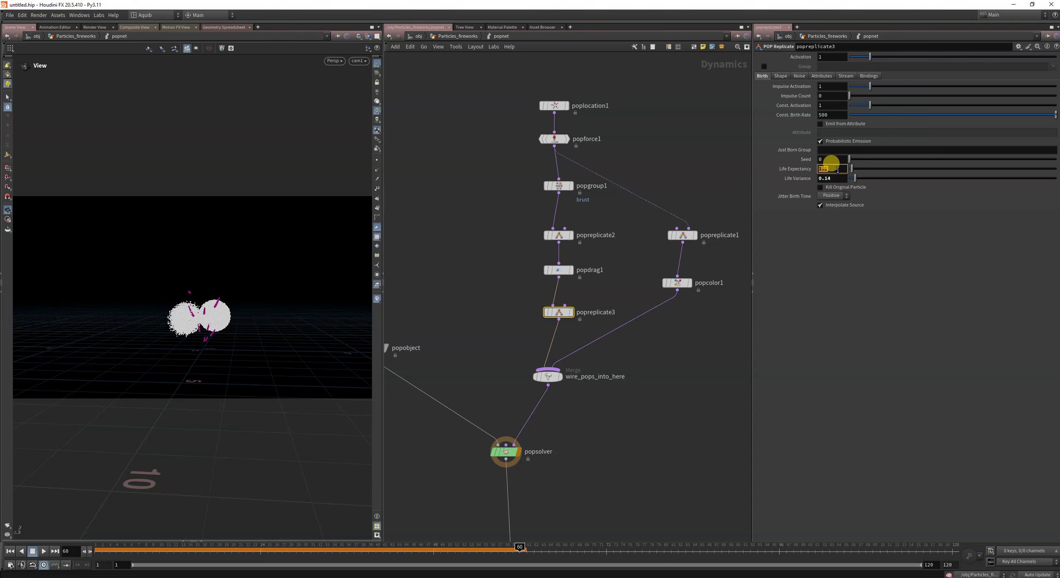
key(Return)
Replay the simulation from the start and stop at frame 49
click(814, 78)
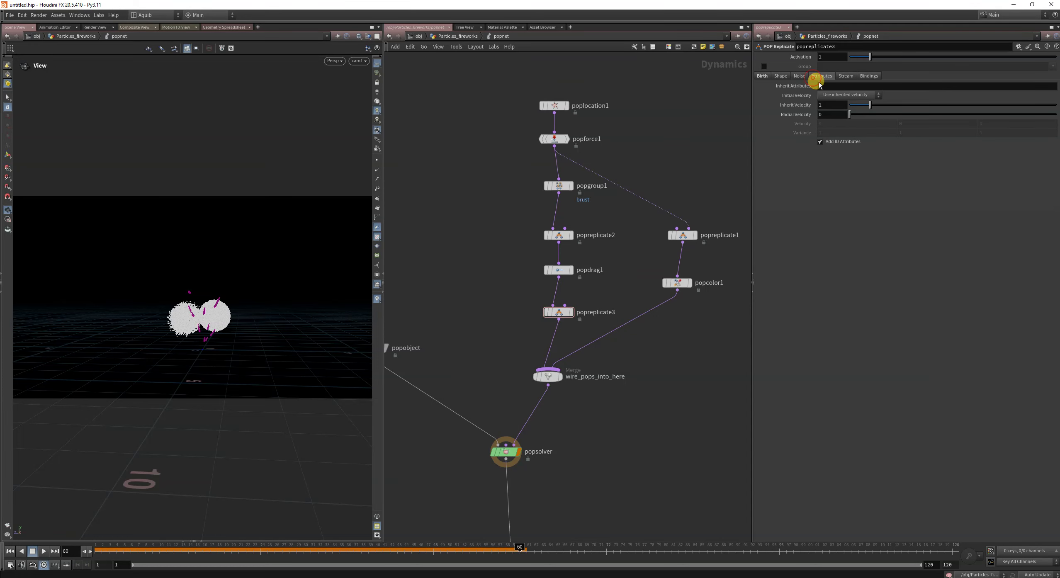
click(9, 552)
click(37, 551)
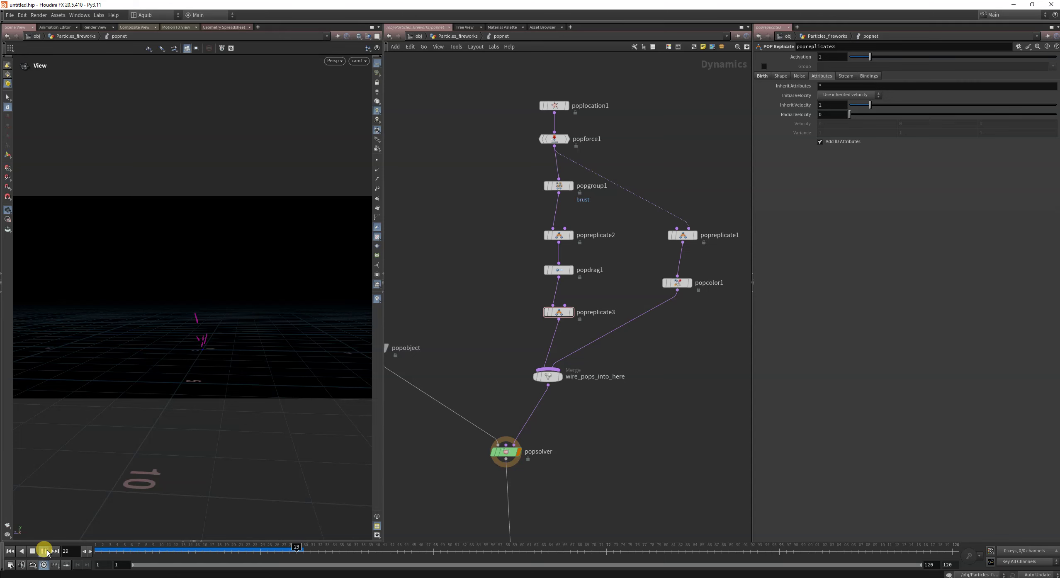
click(45, 551)
Set popreplicate3's shape Uniform Scale to 0 and replay the simulation from the start, stopping at frame 61
click(763, 76)
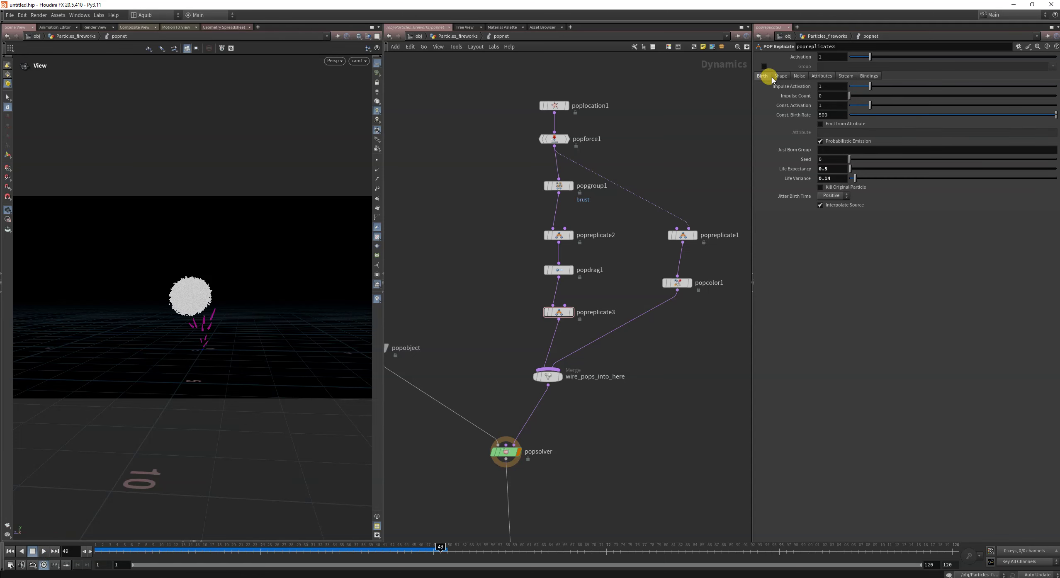
click(781, 76)
drag(850, 123, 848, 124)
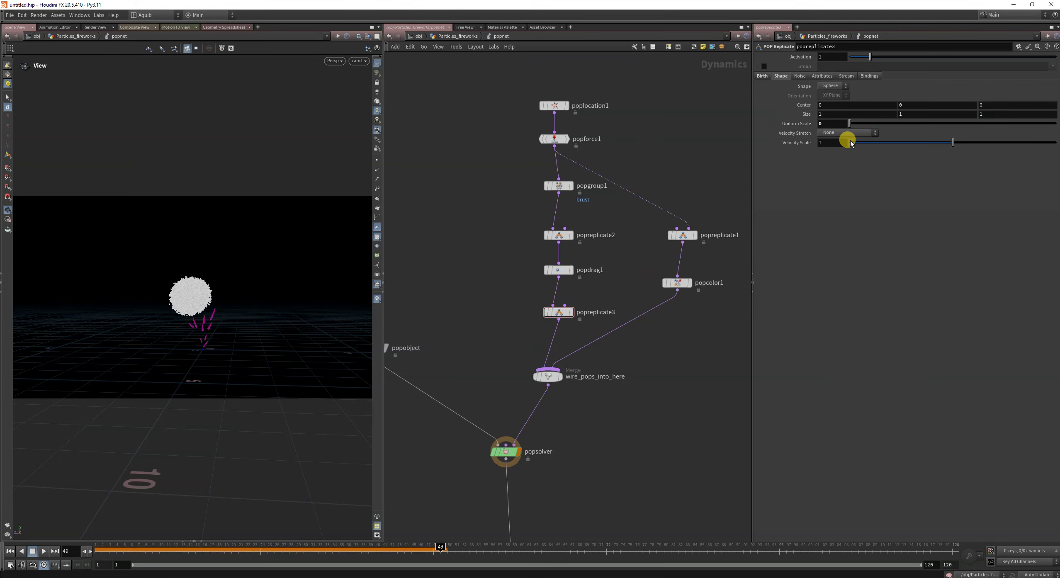
click(11, 551)
click(43, 552)
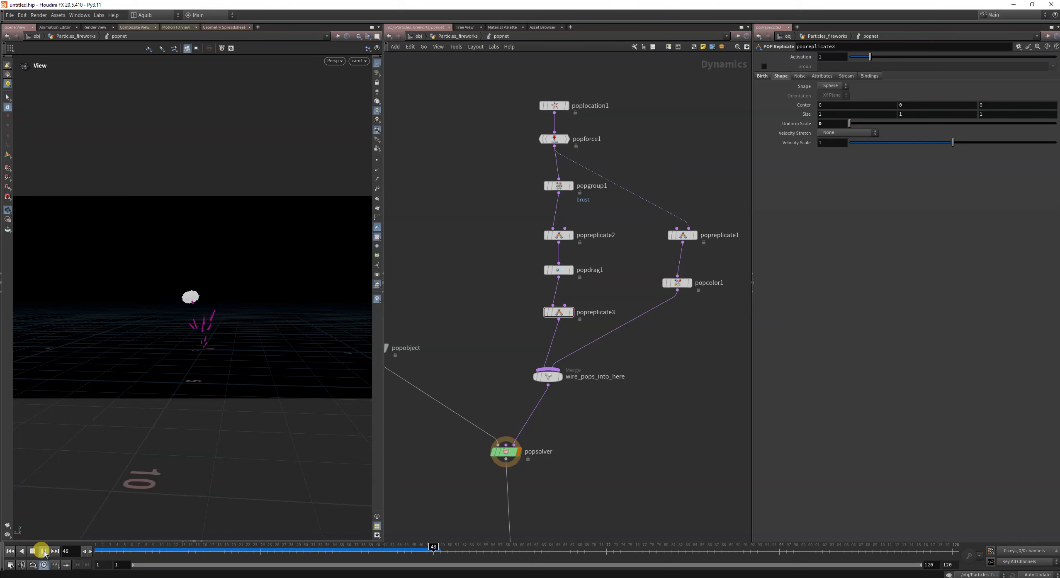
click(43, 551)
Set the viewport's display options to show particles as Pixels
drag(168, 281, 275, 246)
right_drag(209, 352, 341, 269)
key(d)
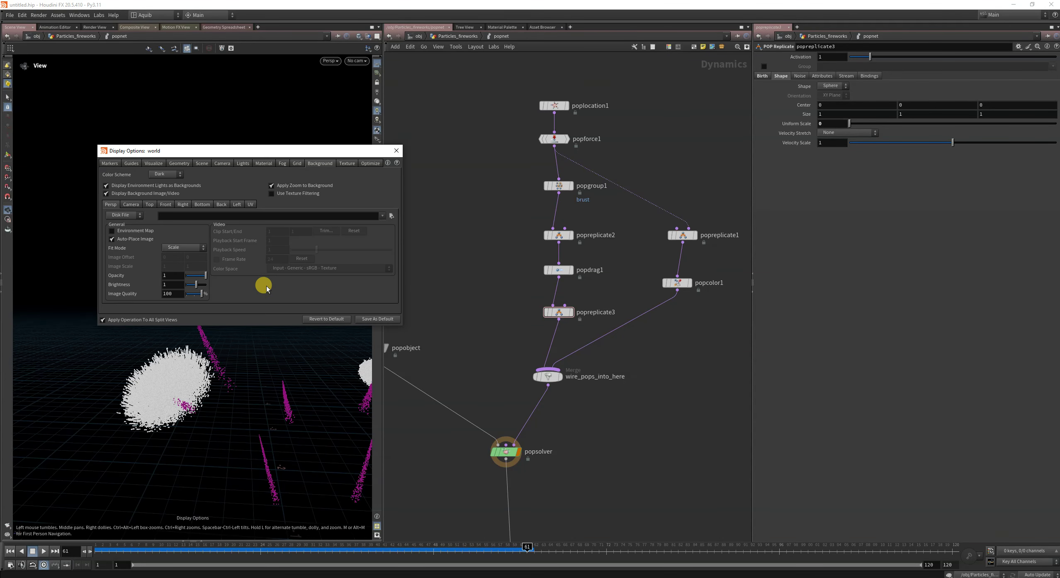
click(176, 163)
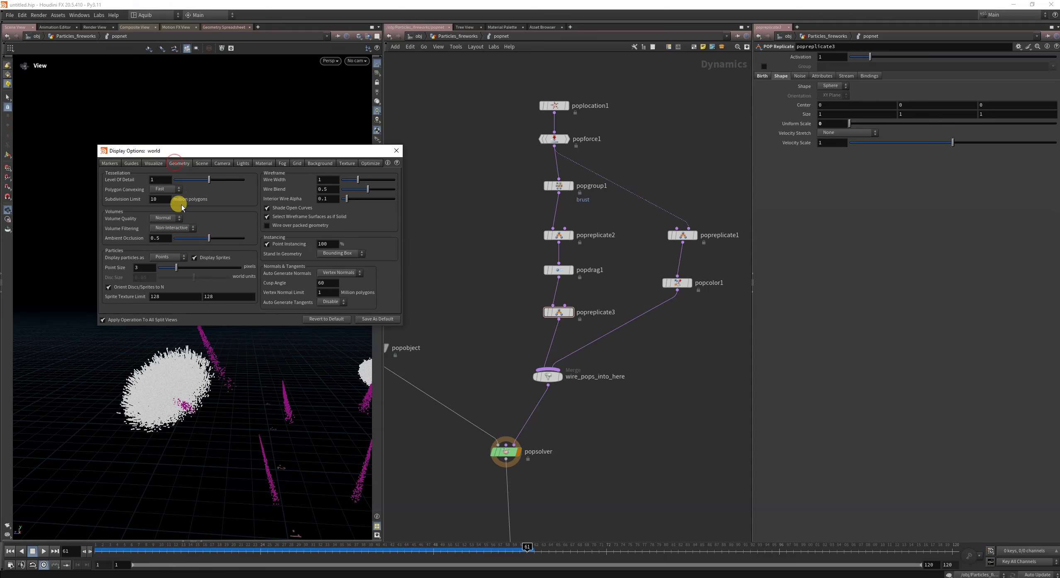
click(167, 257)
click(162, 269)
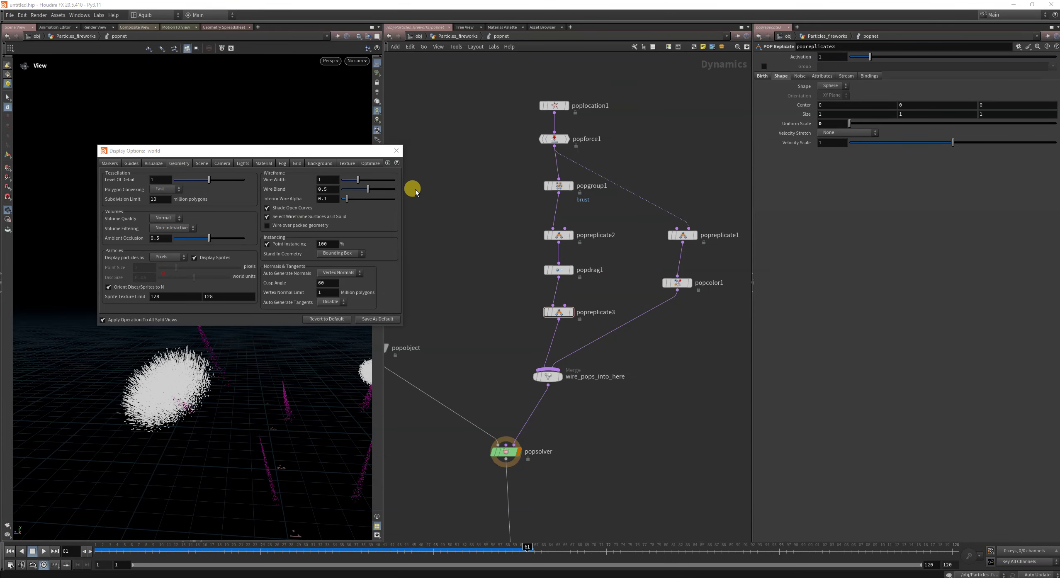
click(396, 151)
Set popreplicate3's Initial Velocity mode to Add to inherited velocity
right_drag(210, 321, 125, 396)
drag(263, 295, 288, 307)
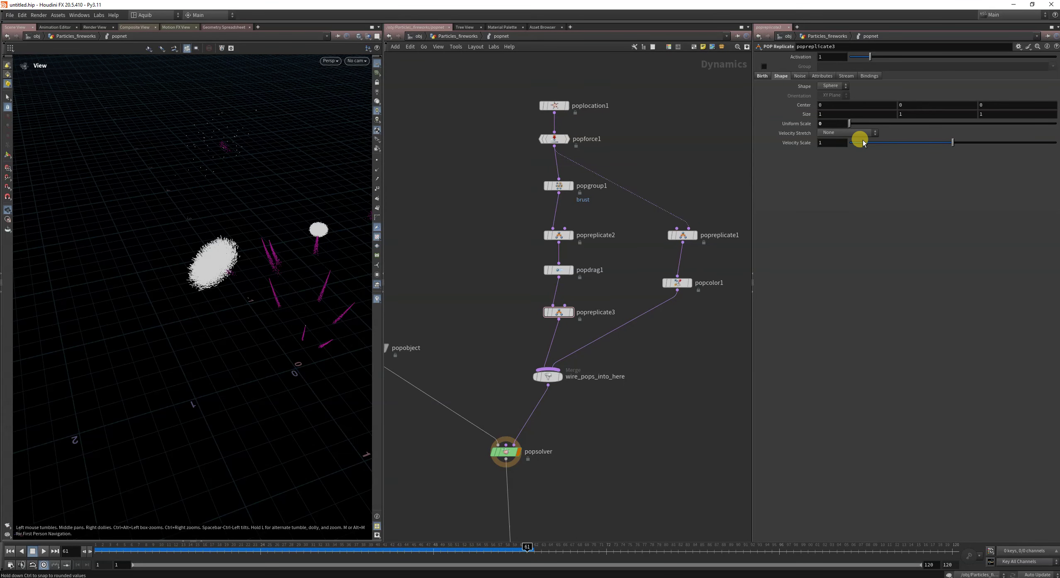
click(826, 76)
click(838, 96)
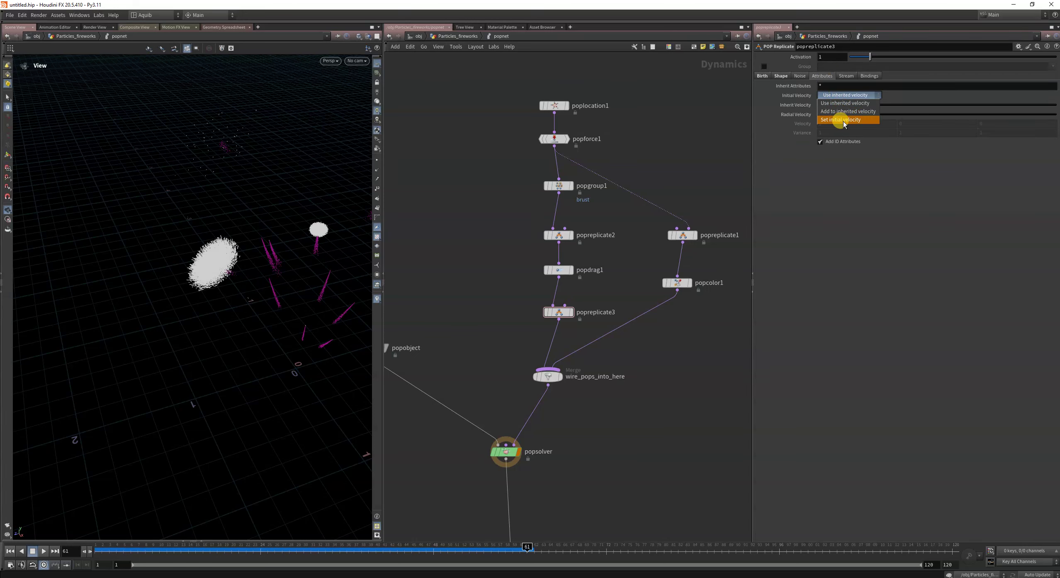
click(848, 112)
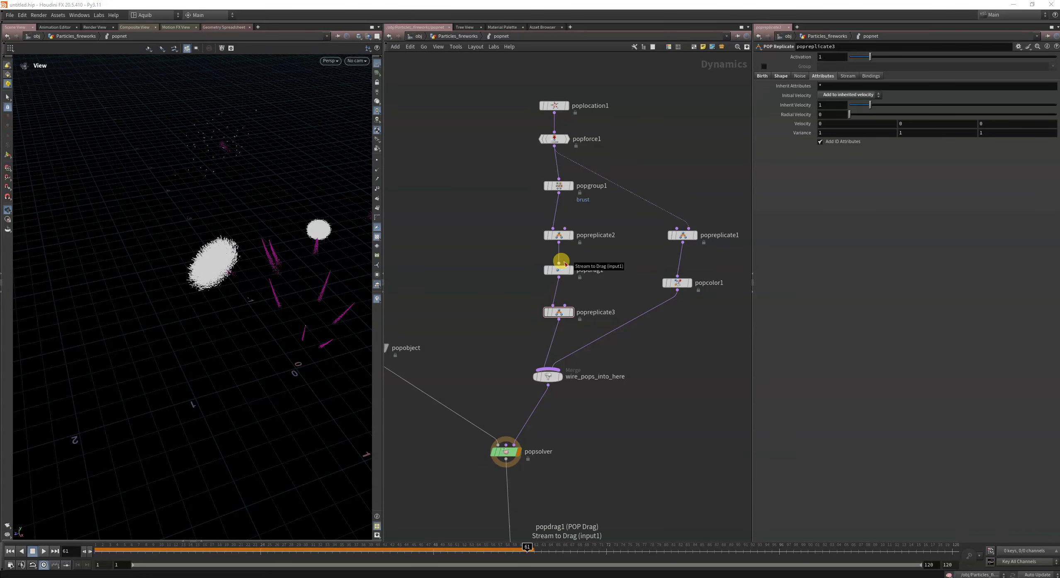
Set popreplicate3's Life Expectancy to 1.25 and its constant birth rate to 200
click(780, 77)
click(764, 76)
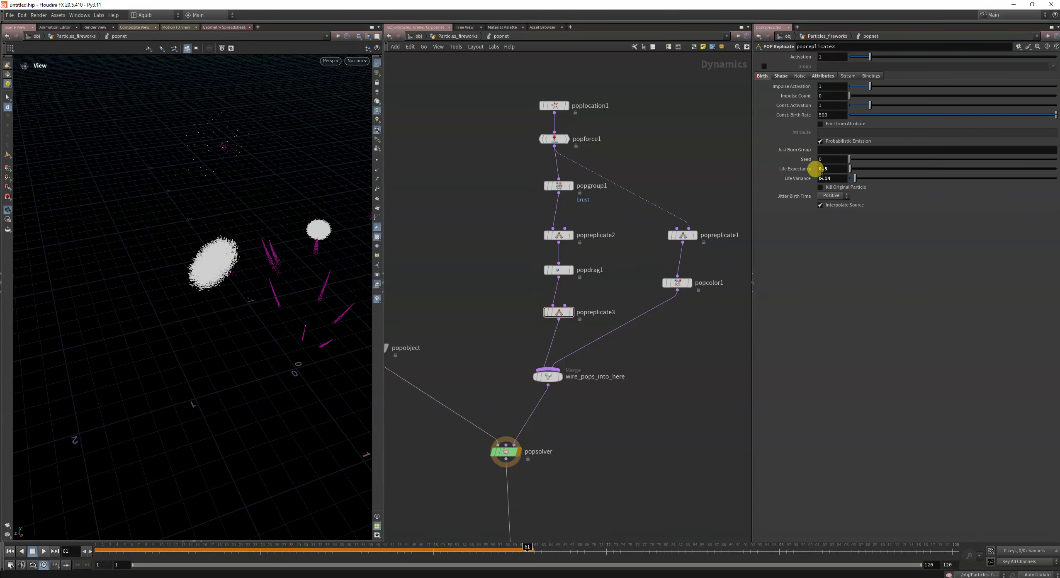
drag(836, 169, 632, 194)
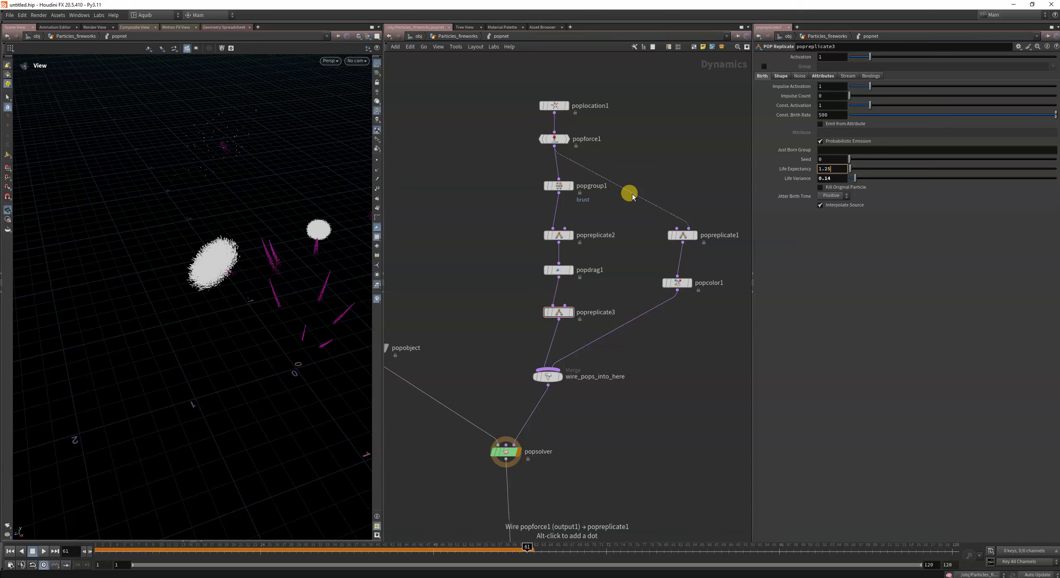
click(829, 114)
text(200)
key(Return)
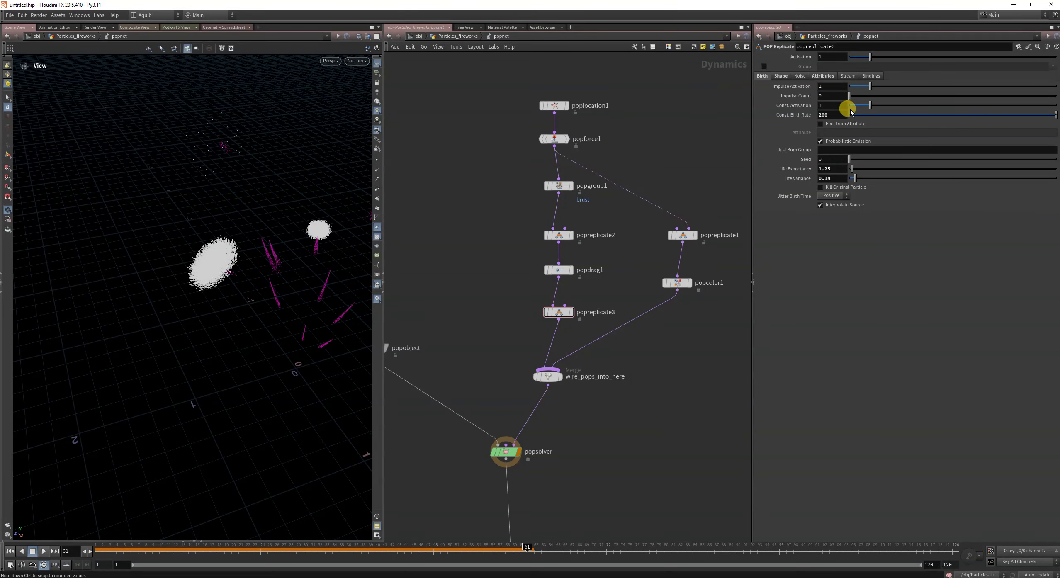
Set popreplicate3's velocity Variance to 0.4 on all three axes and play the simulation to frame 61
click(817, 77)
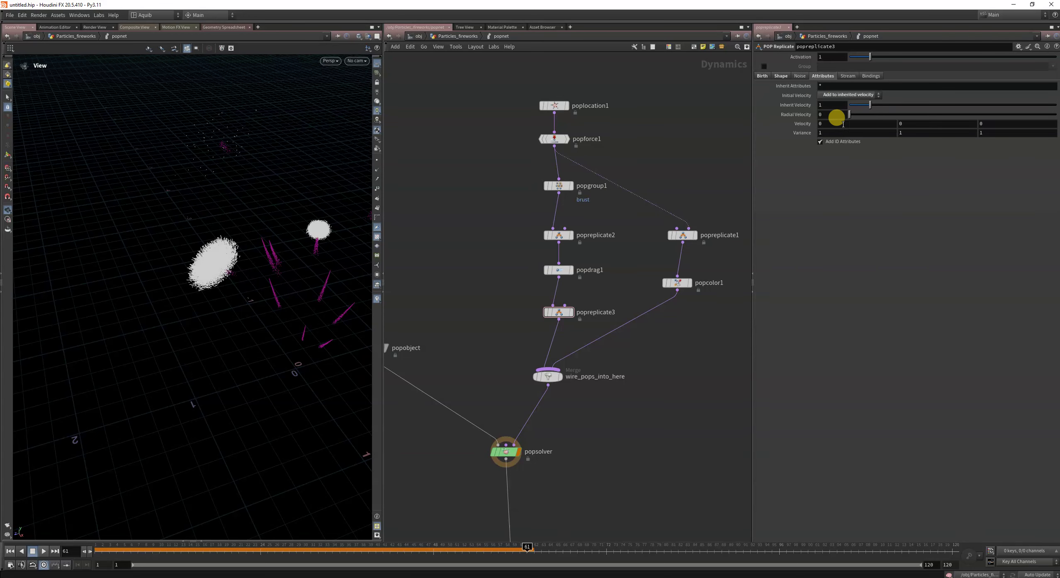
middle_drag(791, 132, 765, 141)
click(41, 553)
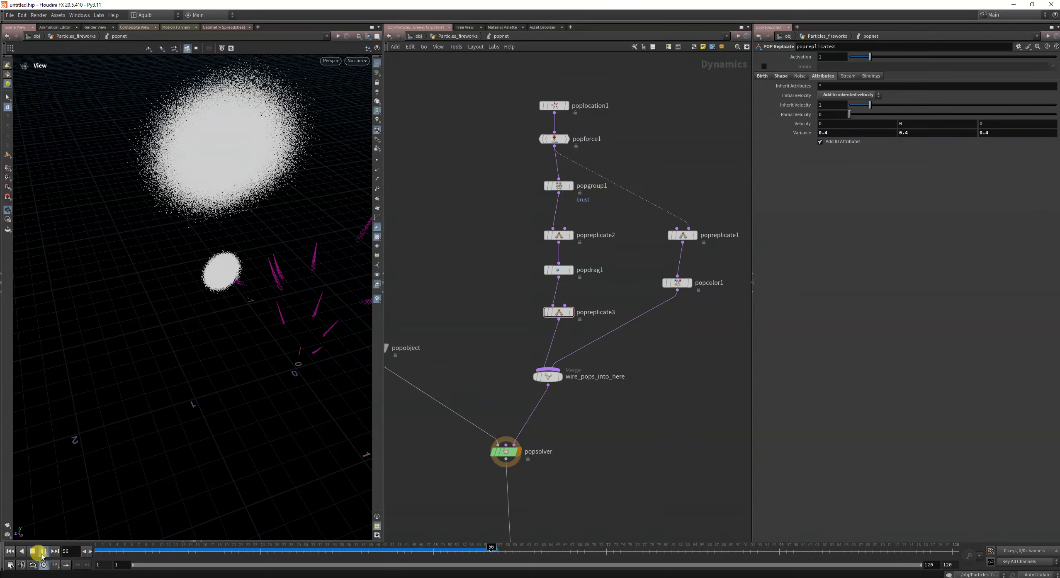
click(41, 556)
Set popreplicate3's Life Expectancy to 0.25, then replay the simulation from the start and scrub to frame 63
click(356, 60)
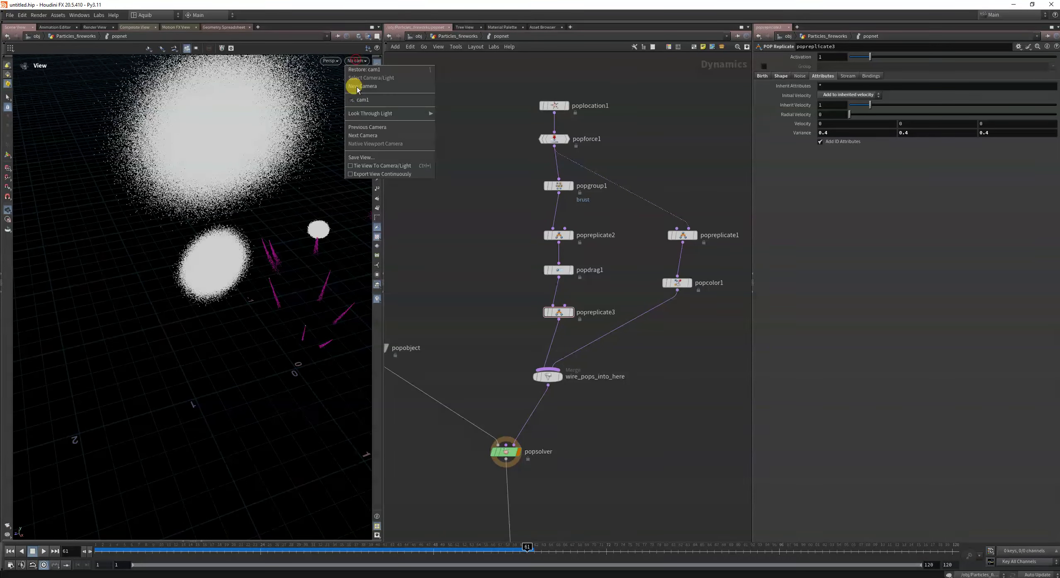
click(361, 101)
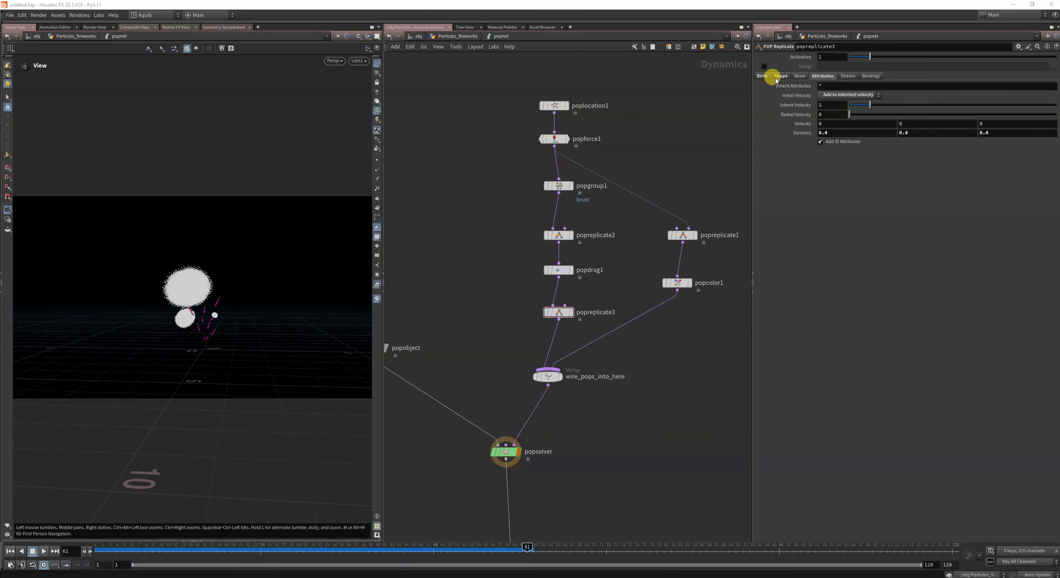
click(761, 75)
click(832, 169)
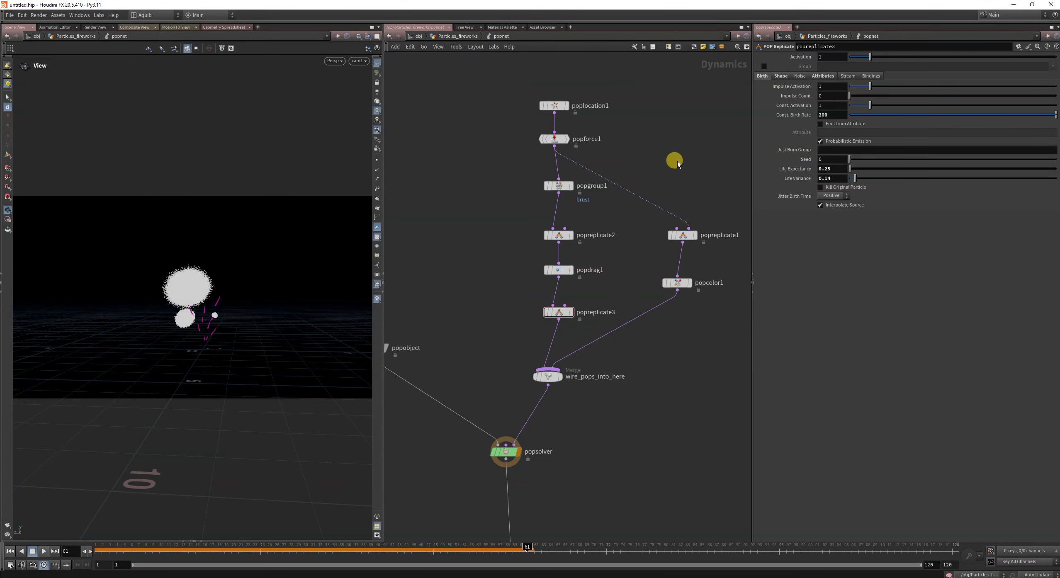
click(10, 552)
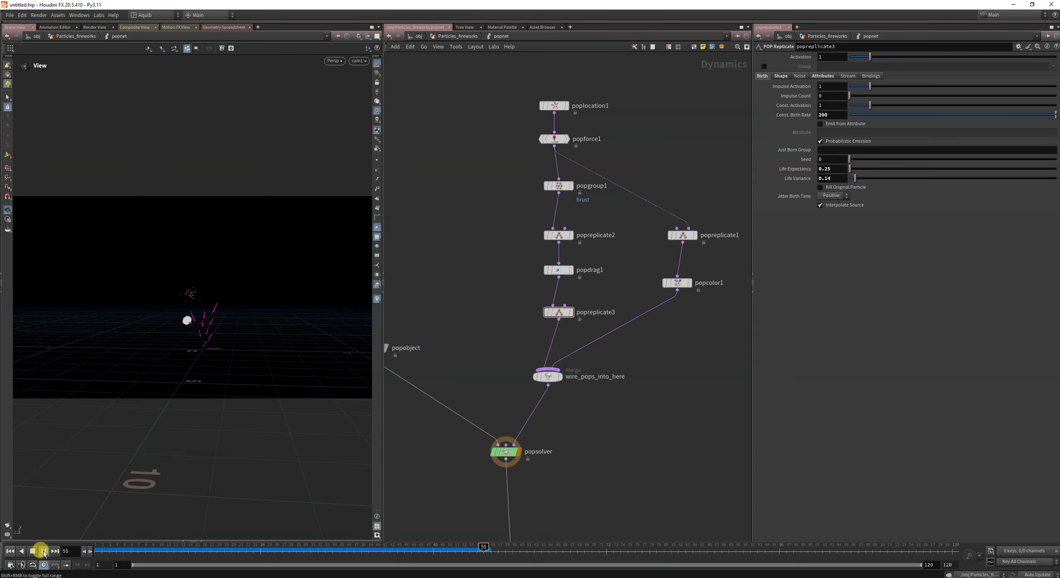
click(44, 552)
alt+right_drag(213, 318, 430, 184)
drag(211, 546, 541, 545)
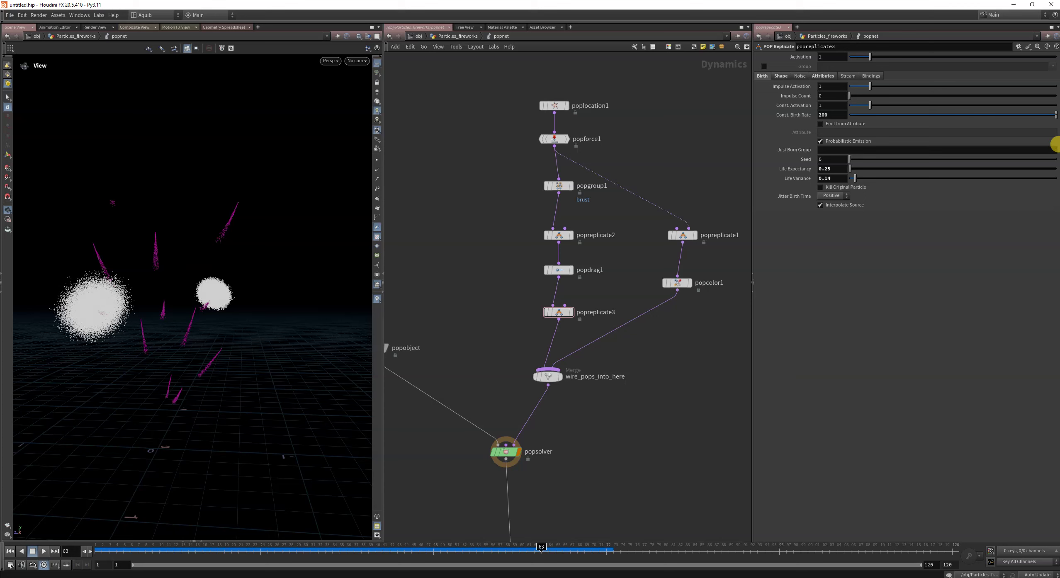
Set popreplicate3's constant birth rate to 100 and replay the simulation from the start
double_click(831, 115)
key(Return)
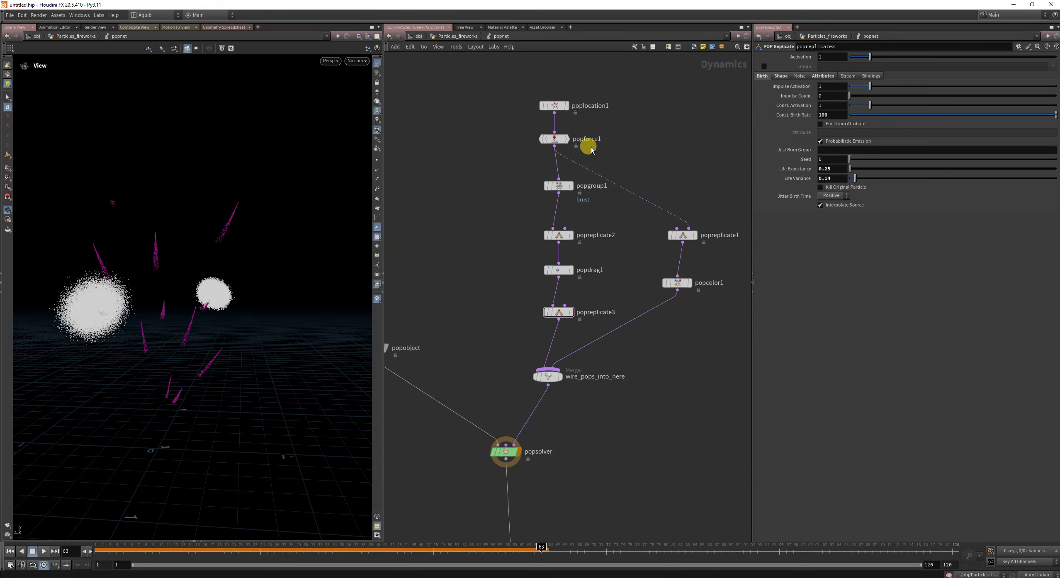
click(10, 551)
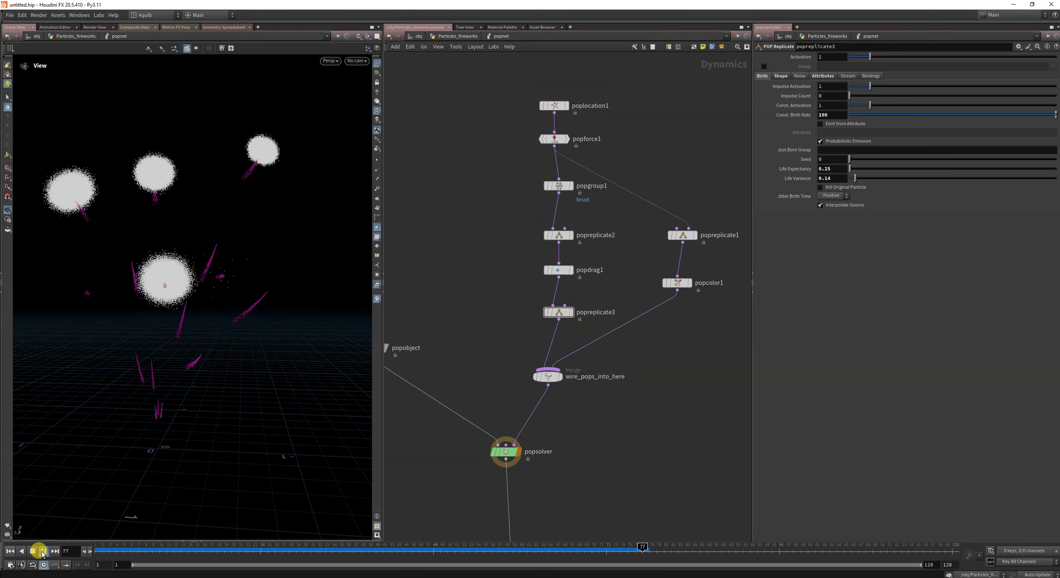
click(42, 552)
View the bursts through cam1 at frame 58 in a widened scene viewport
drag(229, 268, 250, 288)
click(357, 61)
click(358, 92)
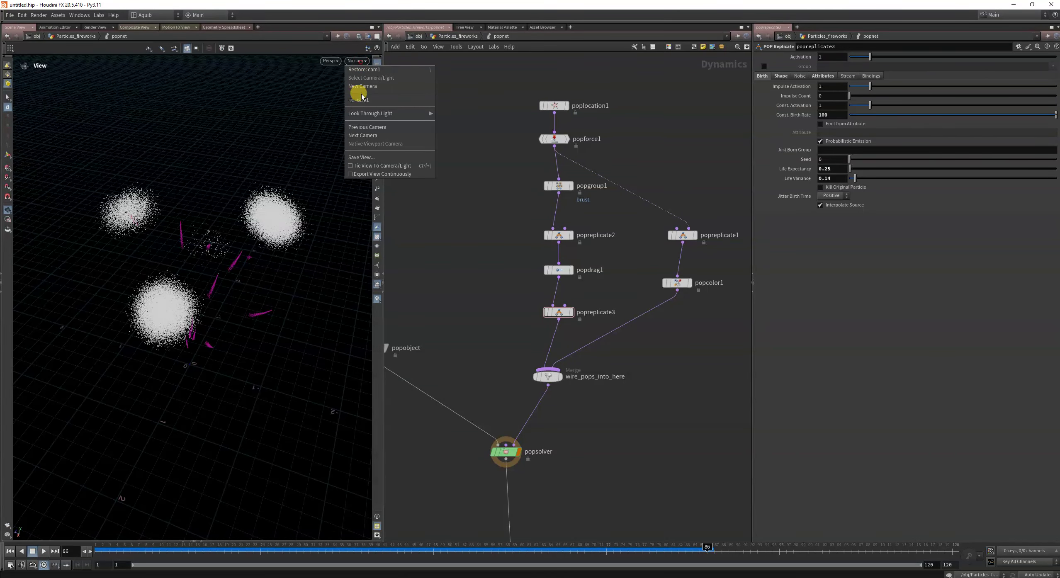
drag(214, 554, 518, 546)
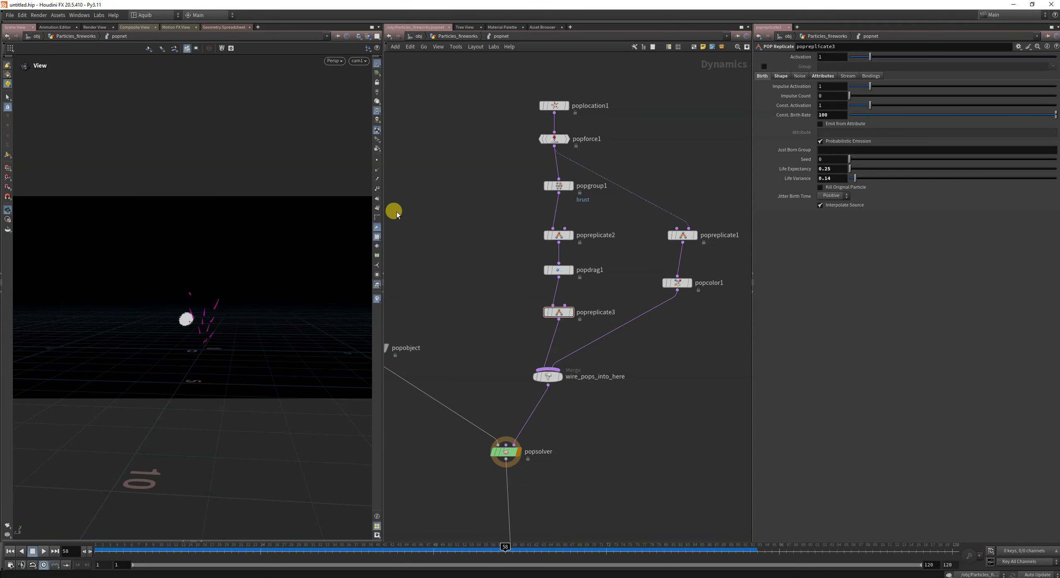
drag(383, 204, 456, 205)
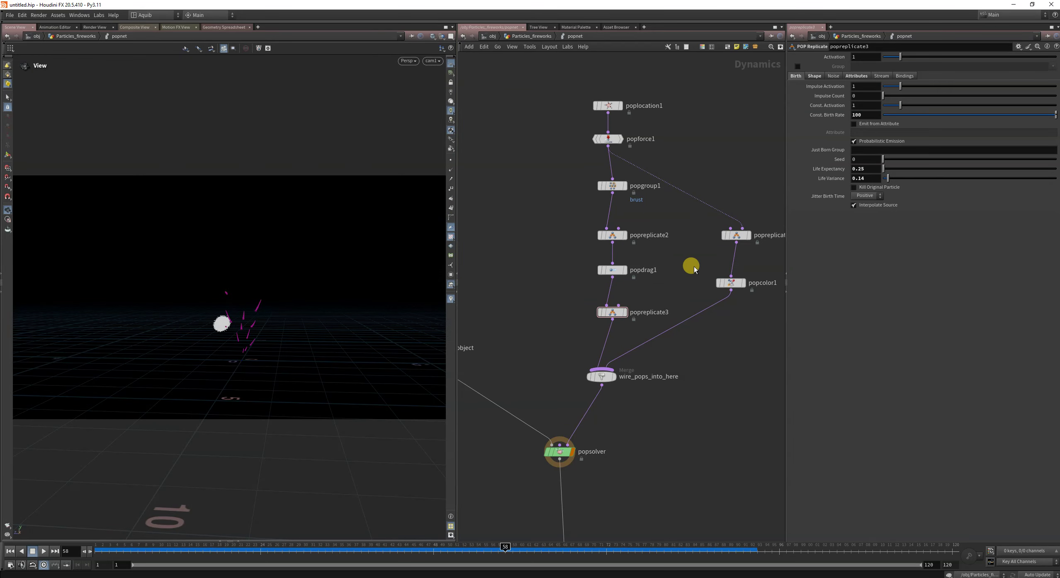
key(Tab)
text(popc)
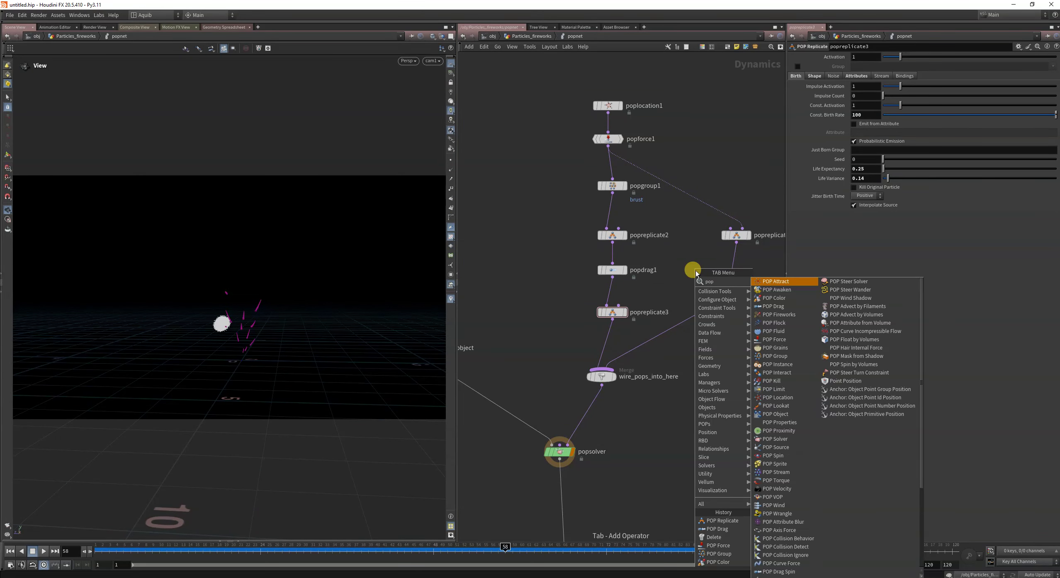
click(774, 281)
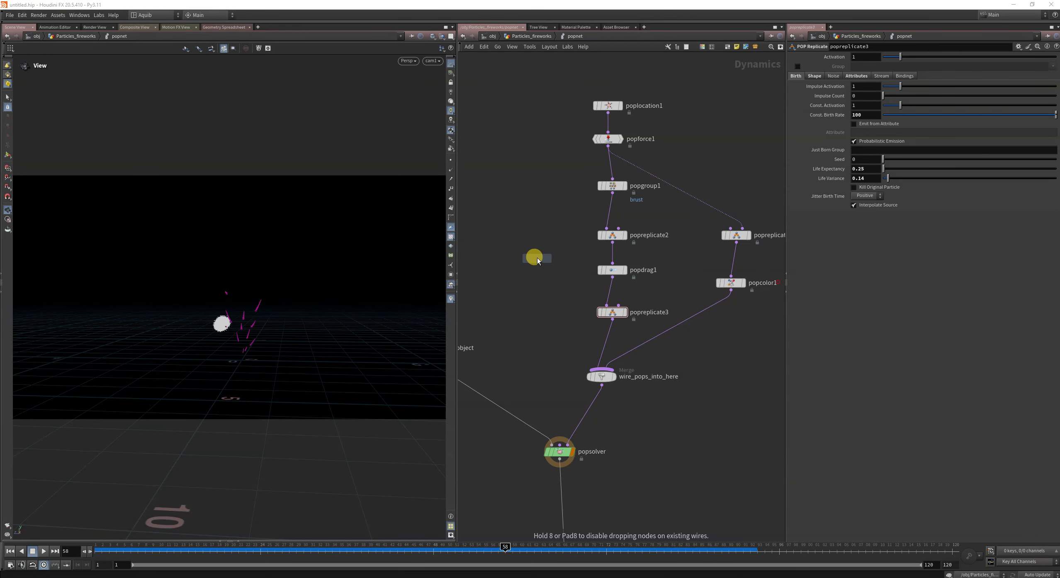
click(538, 256)
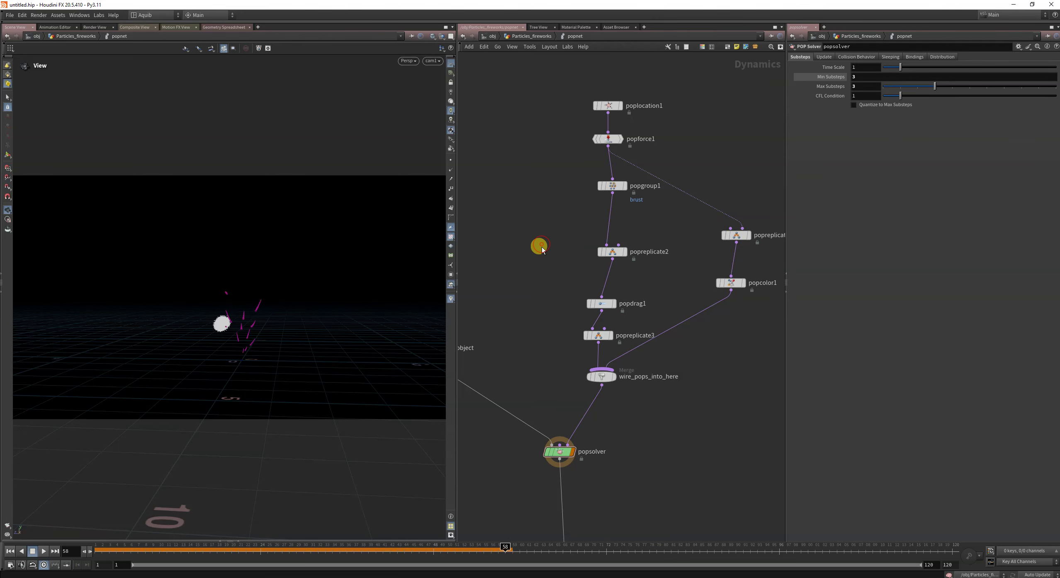
Add a POP Color node wired from popgroup1 into wire_pops_into_here and make it the merge's first input
key(Tab)
text(popco)
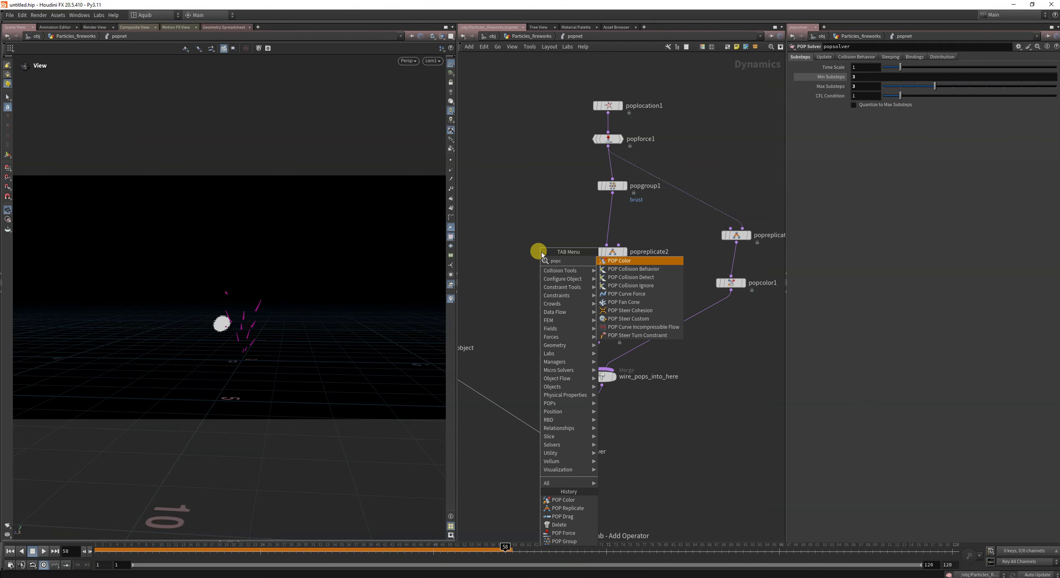
key(Return)
click(529, 258)
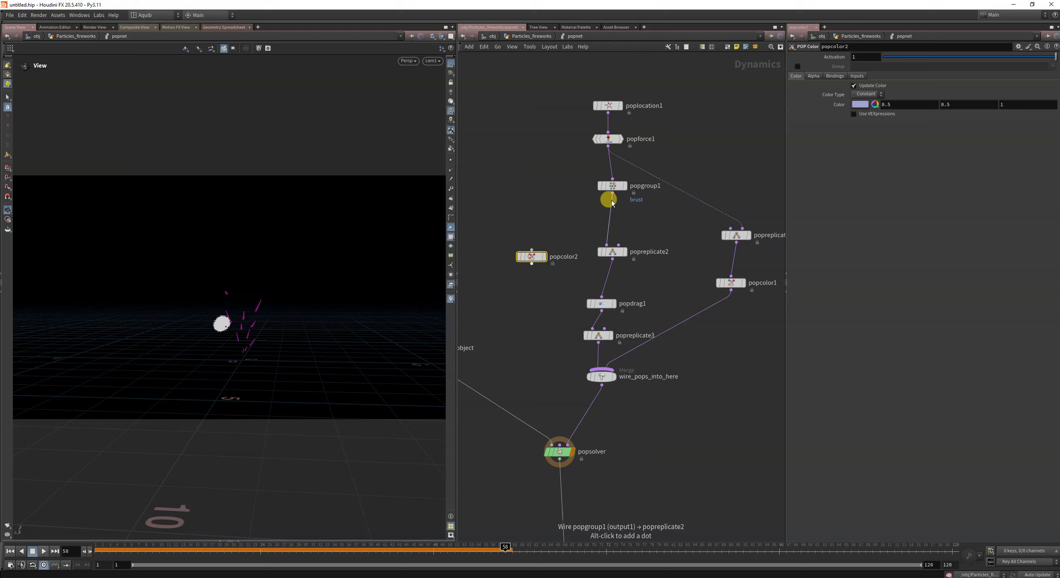
drag(612, 194, 589, 385)
click(597, 377)
drag(792, 106, 788, 92)
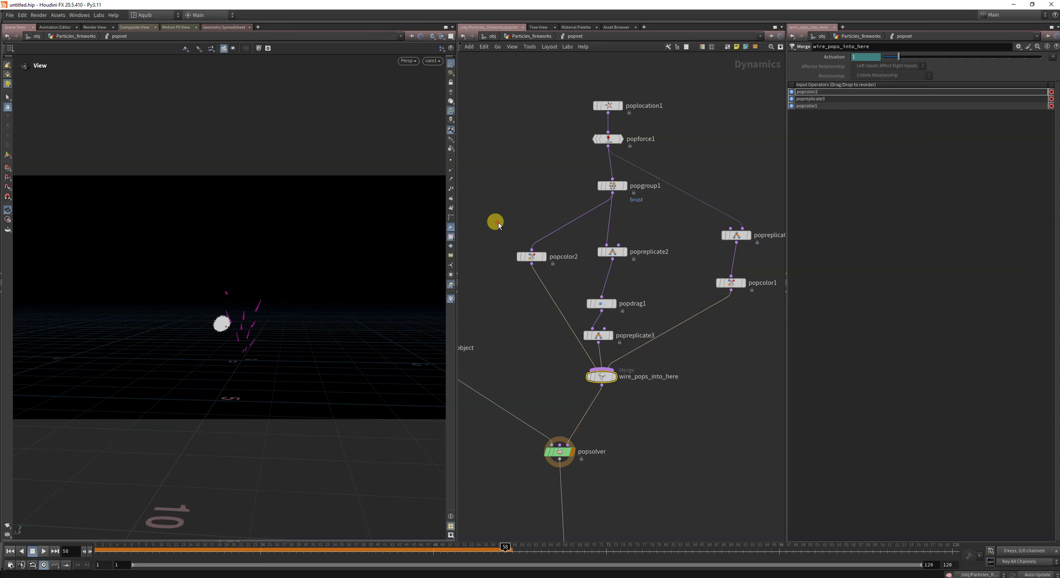
Set popcolor2's Color Type to Random and replay the simulation from the start, stopping at frame 81
drag(498, 223, 546, 285)
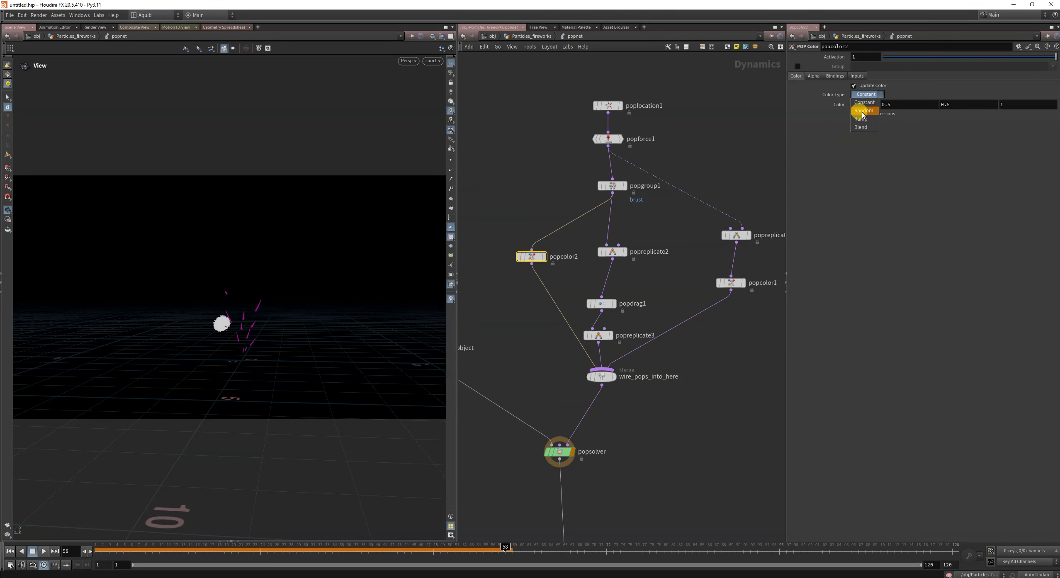
click(863, 110)
click(10, 551)
click(44, 551)
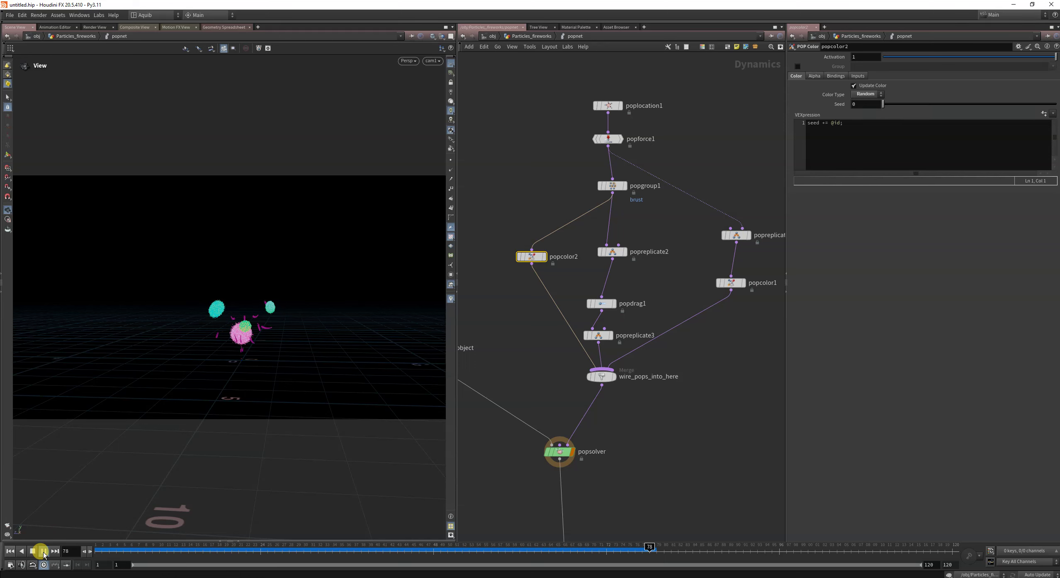
right_drag(234, 362, 421, 295)
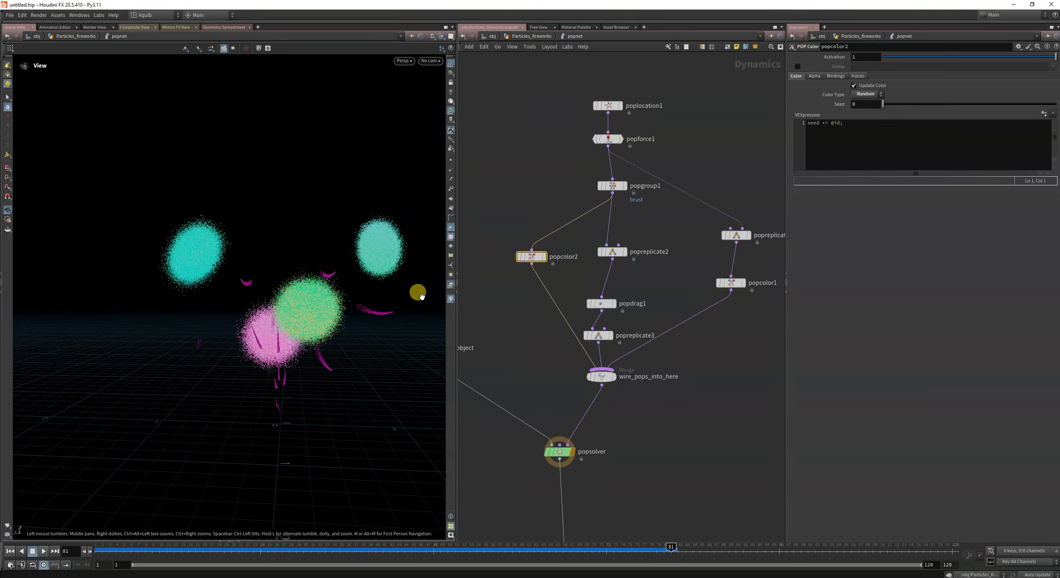
Check popreplicate1's birth settings and popsolver's substeps, and play the simulation from the start, stopping at frame 63
scroll(522, 319, down, 5)
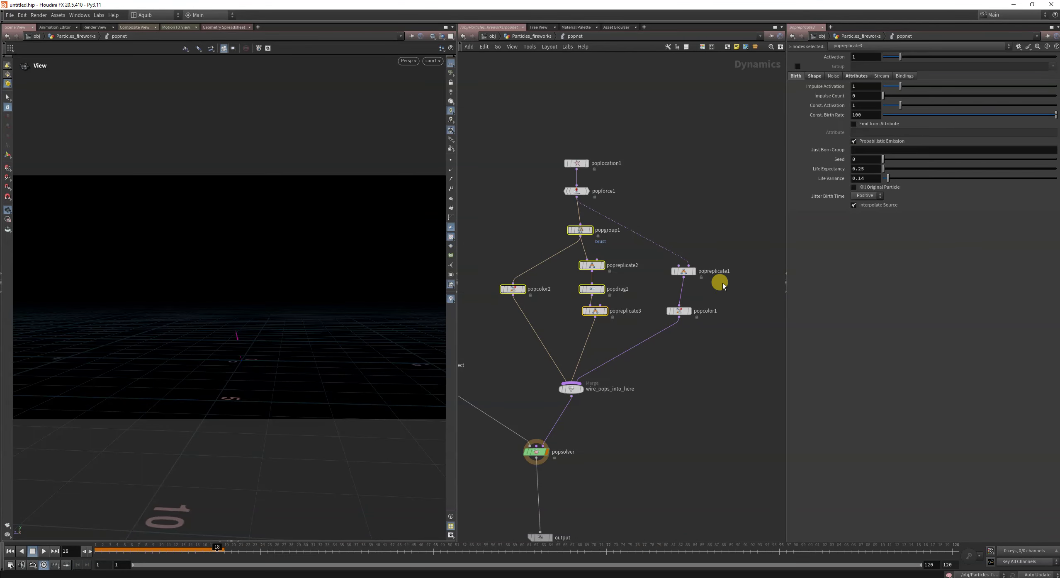
click(683, 272)
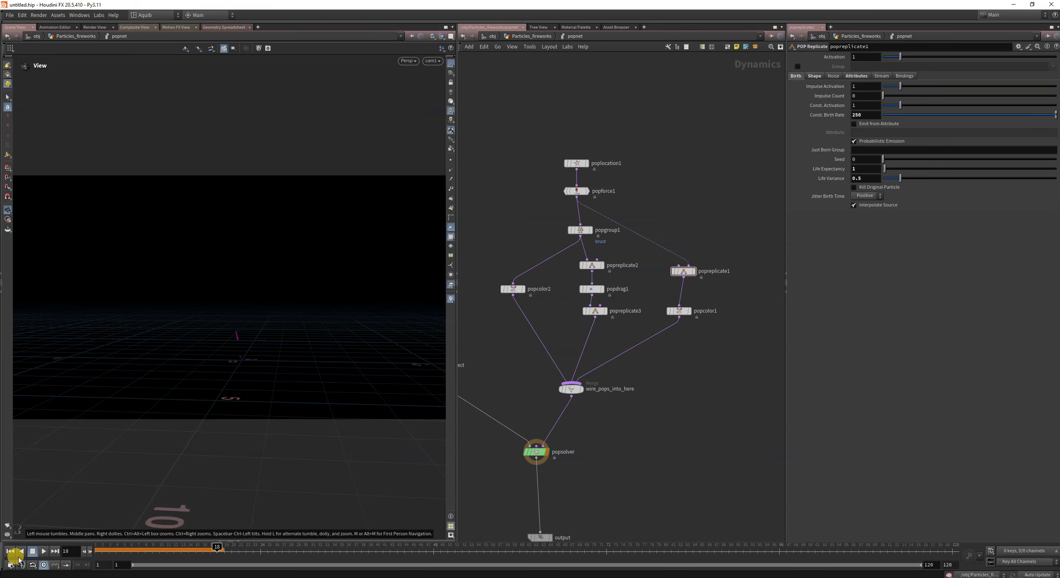
middle_drag(579, 476, 644, 452)
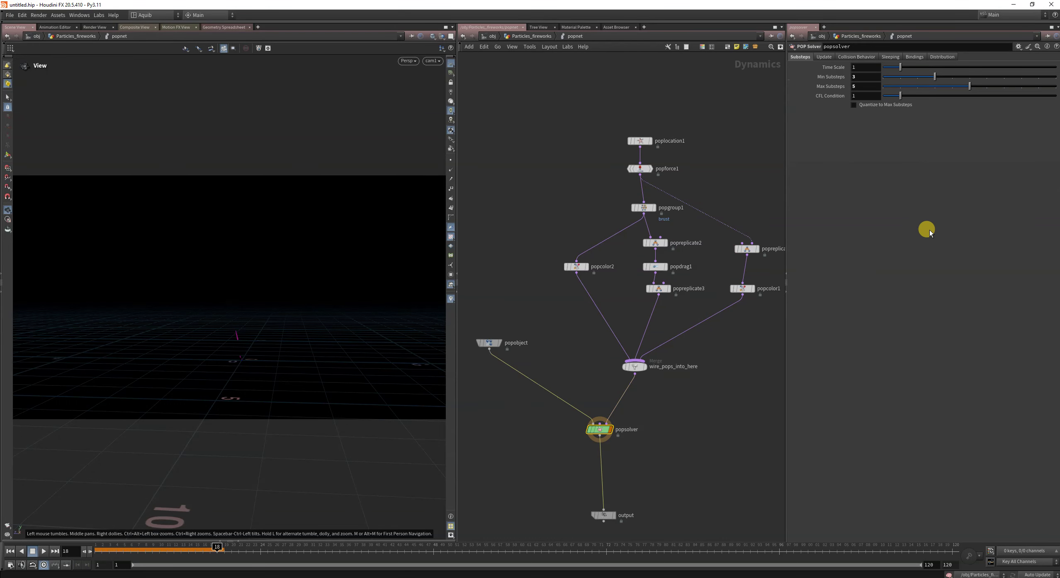
click(10, 551)
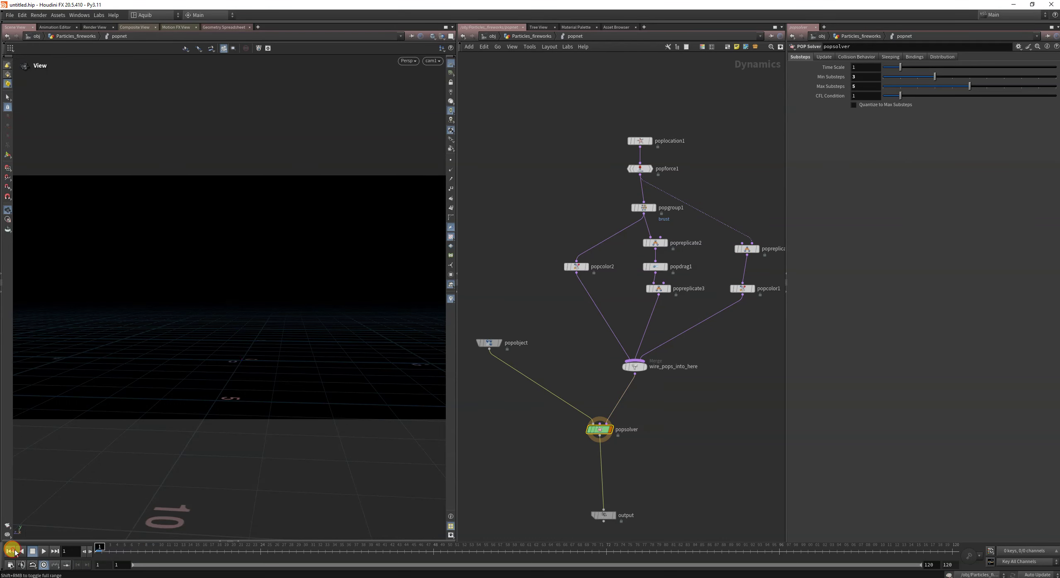
click(43, 551)
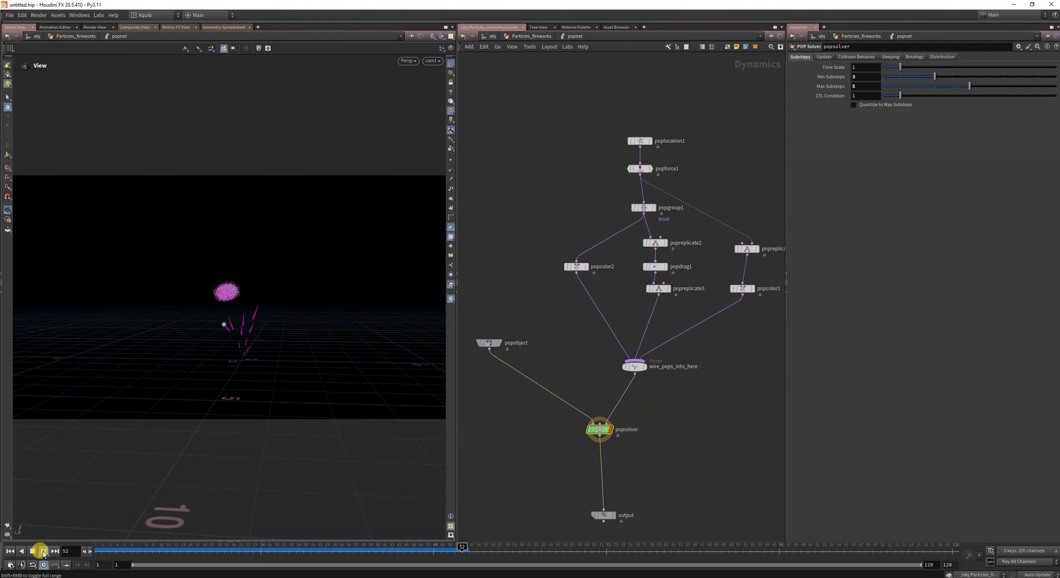
click(43, 552)
Bypass popreplicate2, popdrag1, popreplicate3 and popcolor2, and replay the simulation from the start, scrubbing to frame 57
drag(536, 226, 700, 326)
click(565, 267)
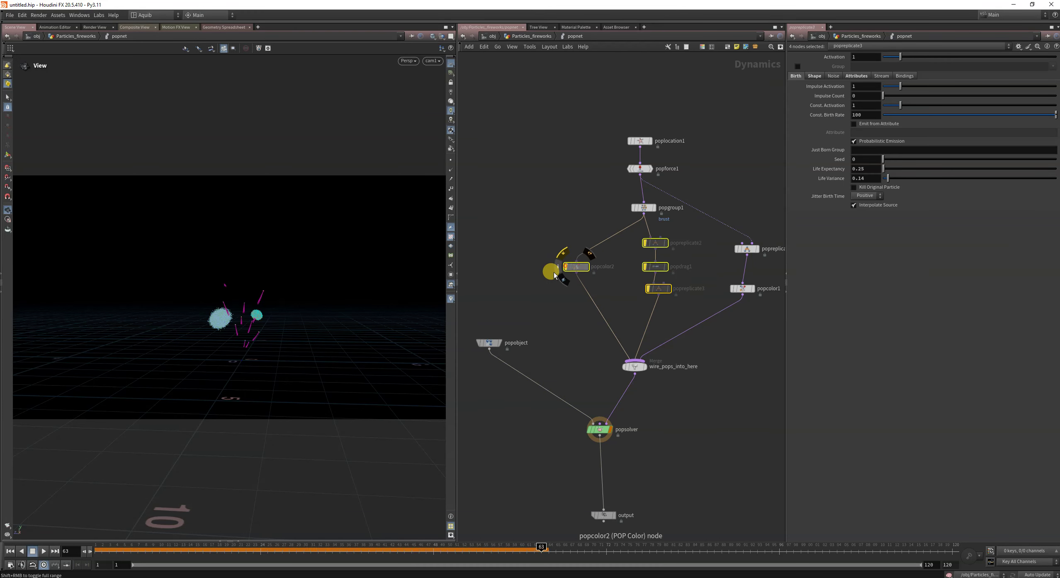
click(9, 551)
click(43, 551)
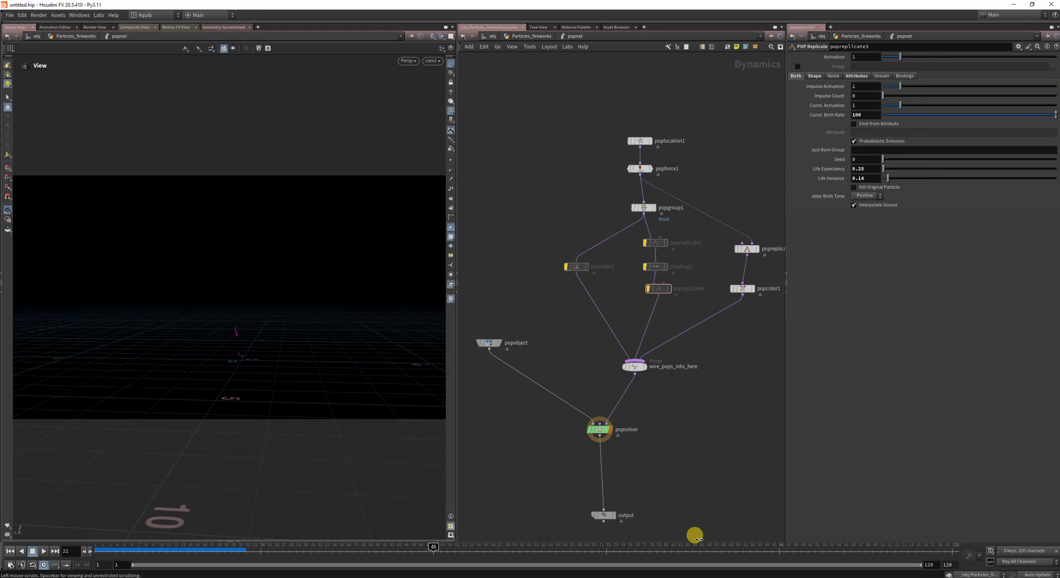
drag(447, 560, 498, 551)
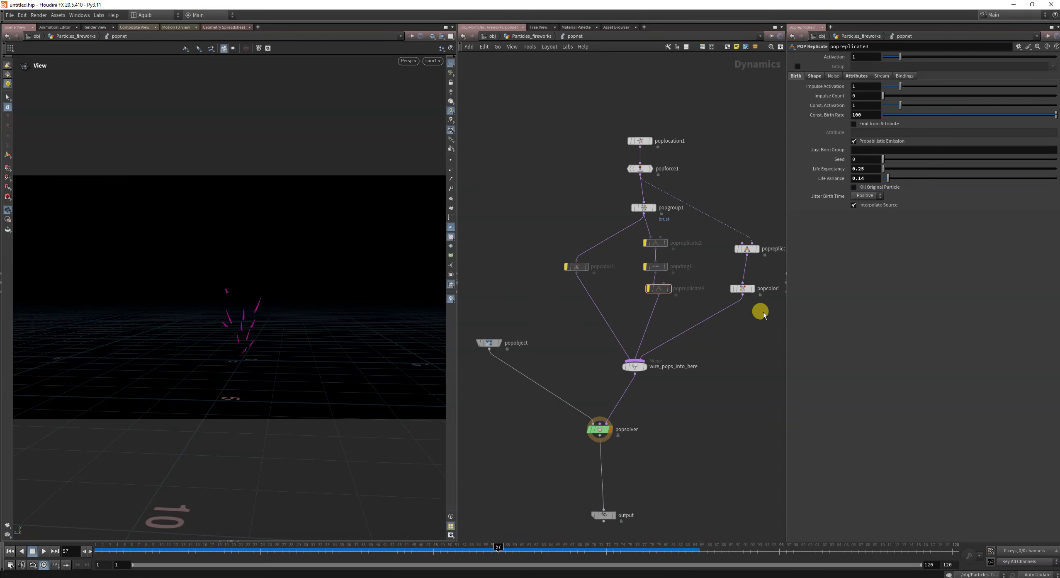
Re-enable popreplicate2, popdrag1 and popreplicate3, keeping popcolor2 bypassed
click(640, 141)
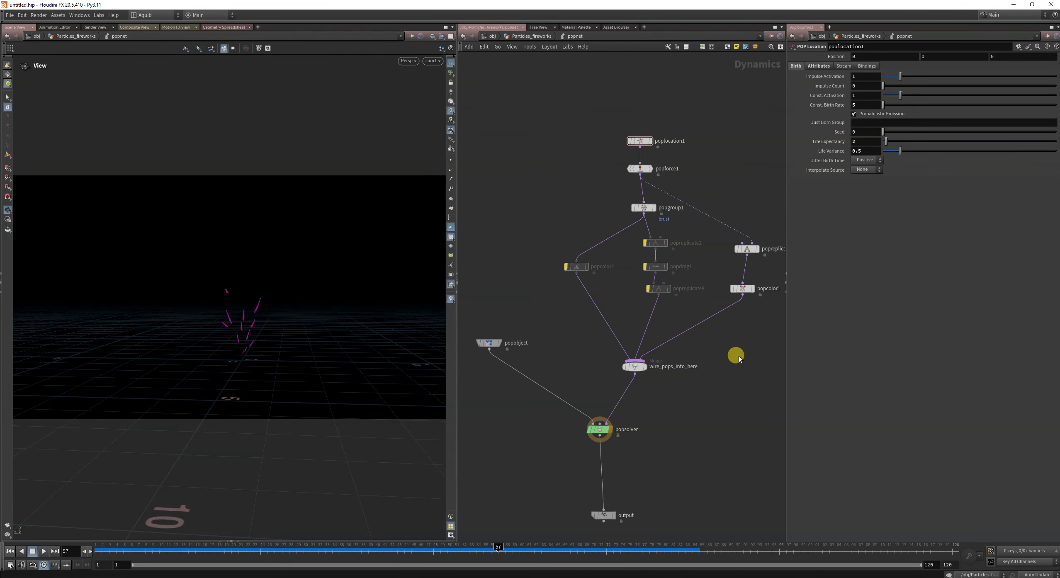
middle_drag(739, 355, 688, 348)
scroll(593, 268, up, 3)
click(593, 223)
click(598, 289)
drag(558, 284, 651, 314)
click(595, 256)
Return to the first frame and set popreplicate3's constant birth rate to 50
click(9, 551)
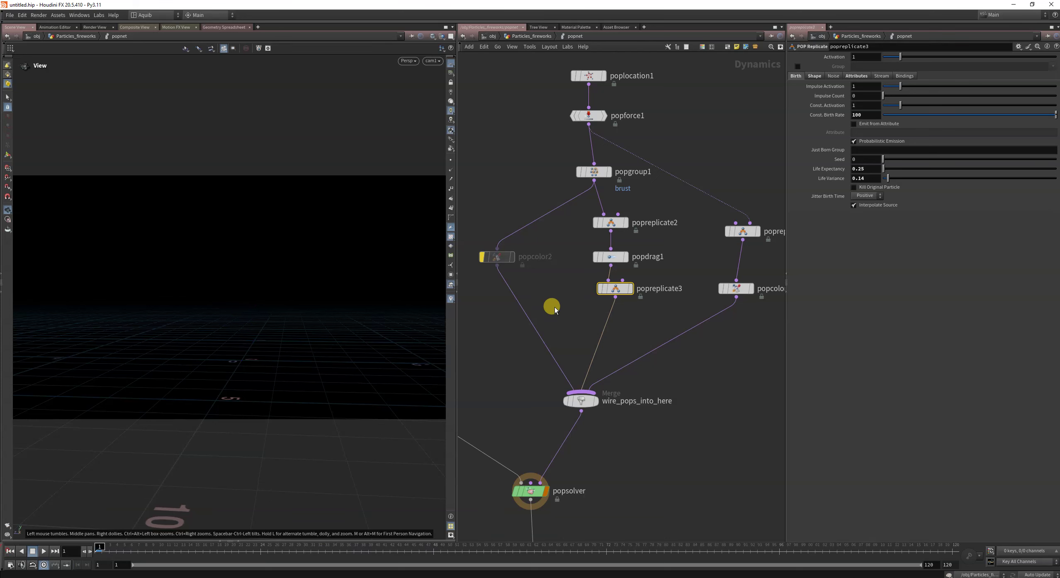
text(50)
key(Return)
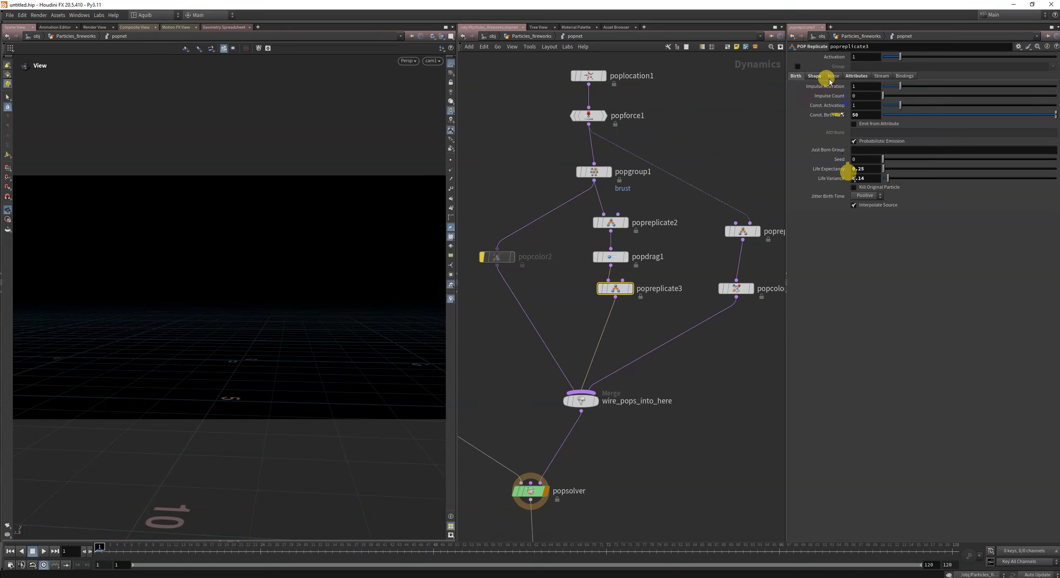
Set popreplicate3's velocity variance to 0.01, 0.02, 0.02 and Inherit Velocity to 1.5, and play the simulation to frame 64
click(855, 78)
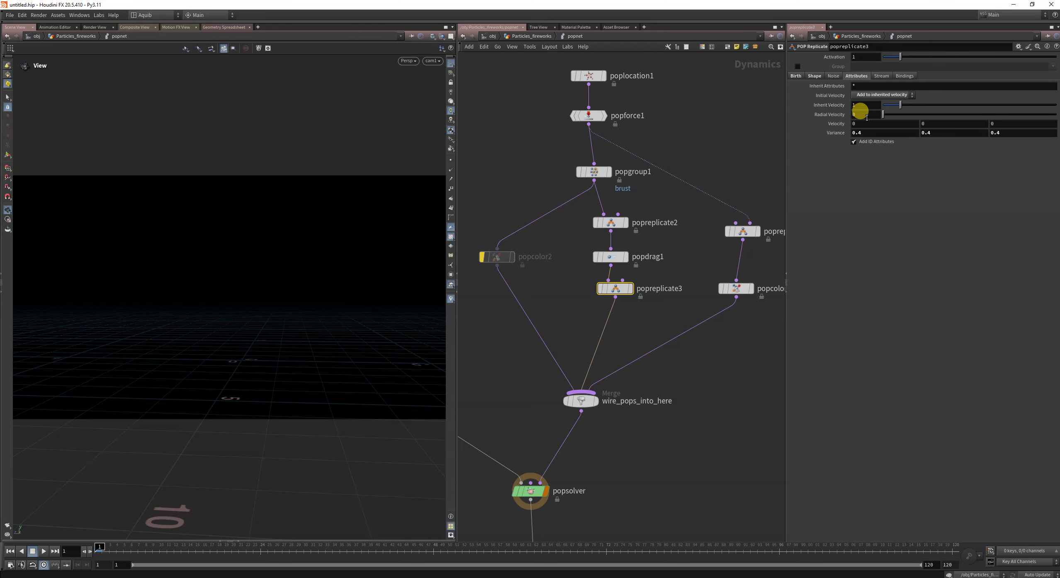
click(856, 133)
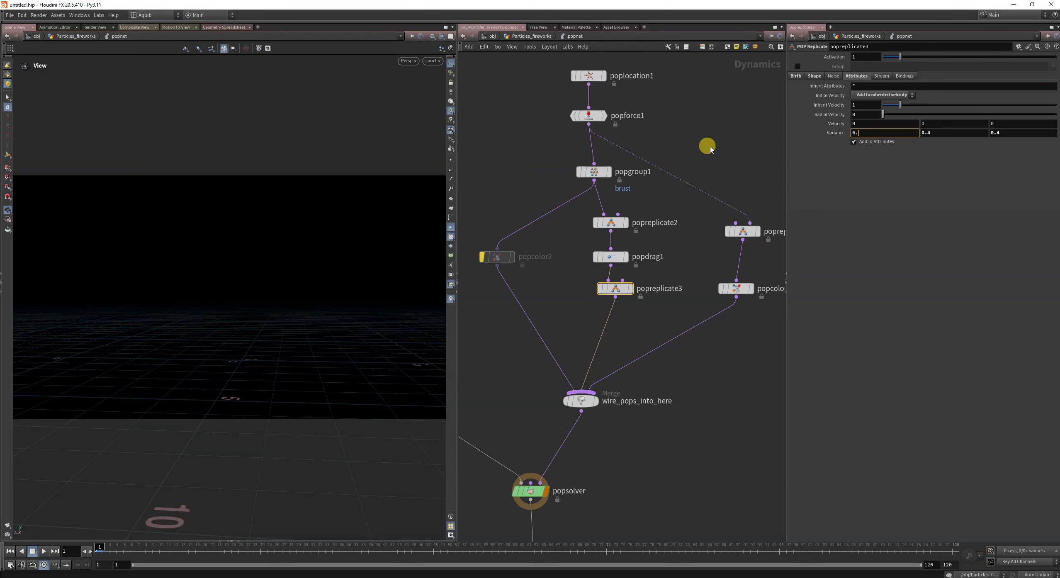
key(Tab)
text(0.02)
key(Tab)
text(0)
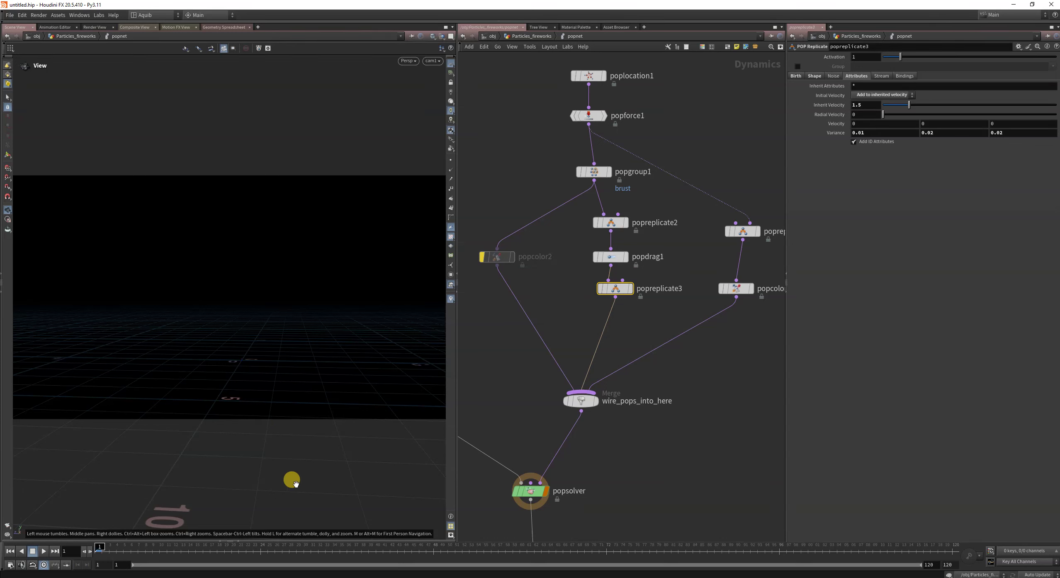
click(45, 548)
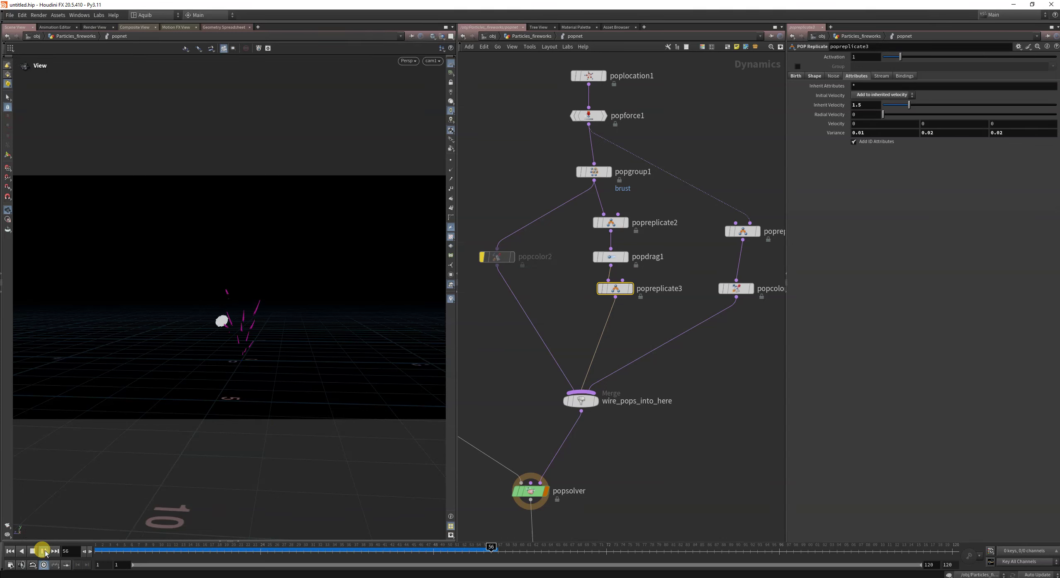
click(44, 552)
Re-enable popcolor2 and replay the simulation from the start, scrubbing to frame 90 in a widened scene viewport
click(482, 257)
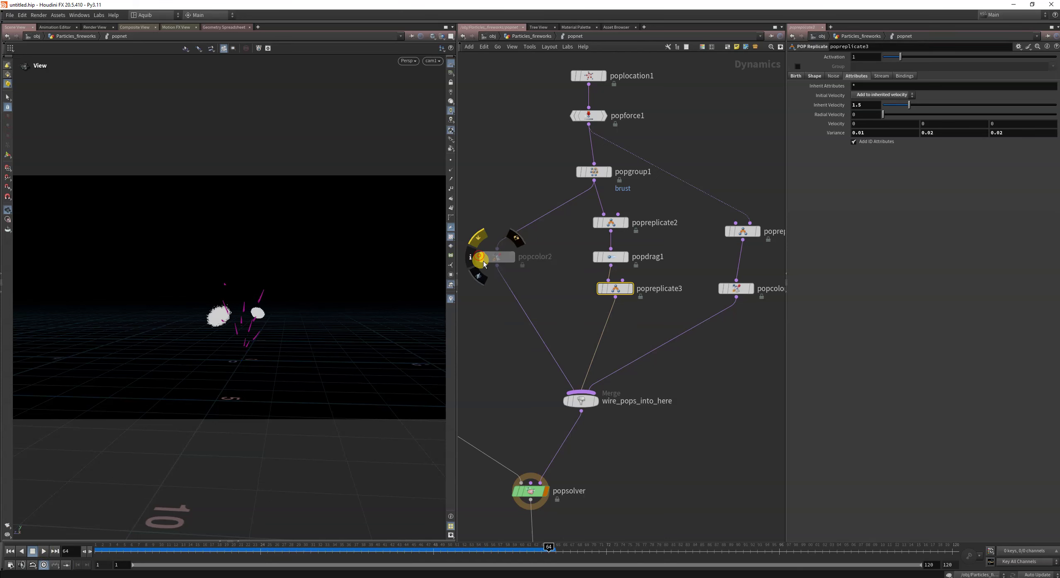
middle_drag(490, 357, 540, 330)
click(12, 551)
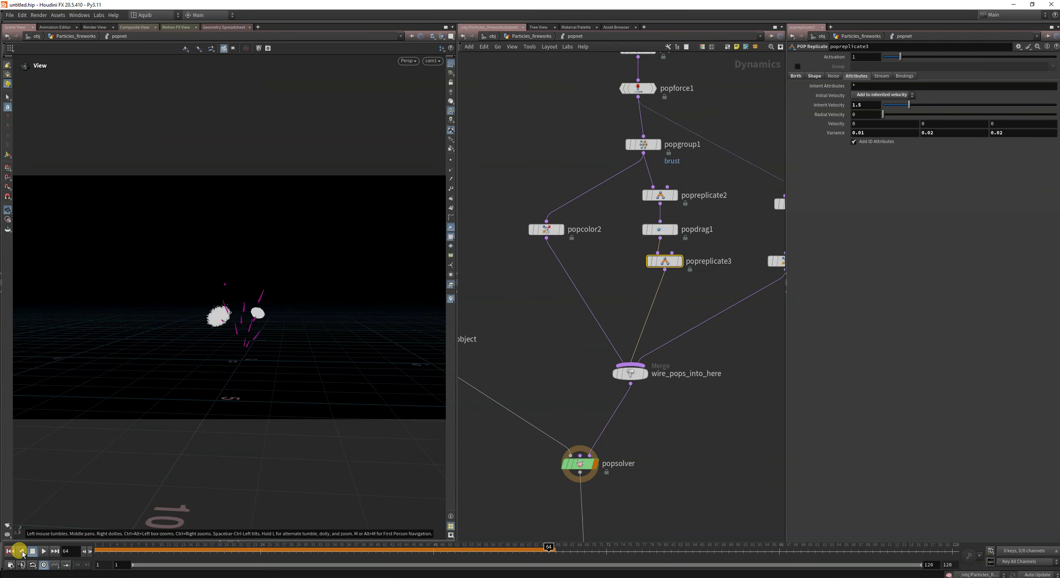
click(41, 553)
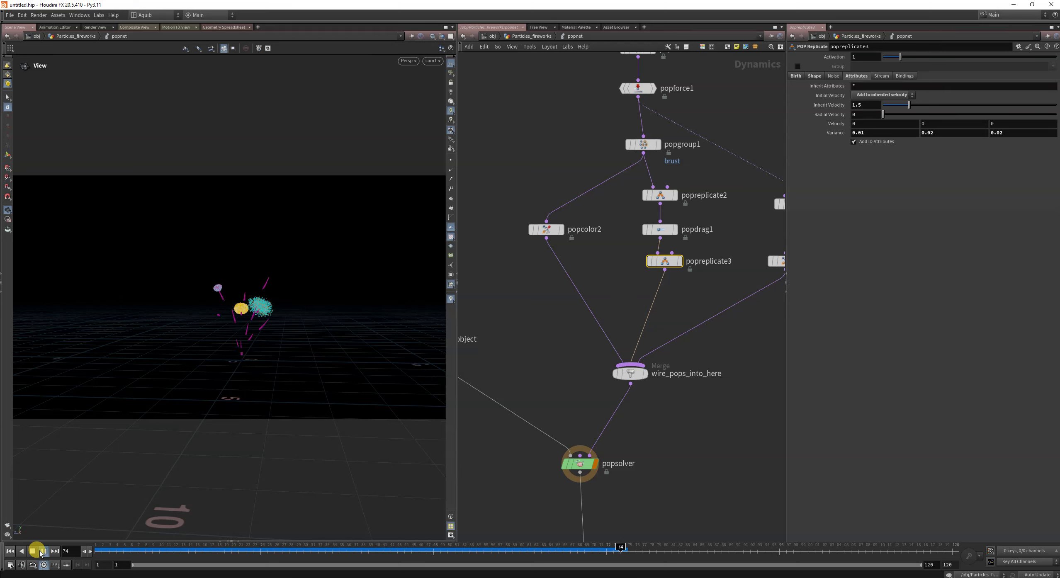
click(40, 553)
drag(291, 549, 738, 543)
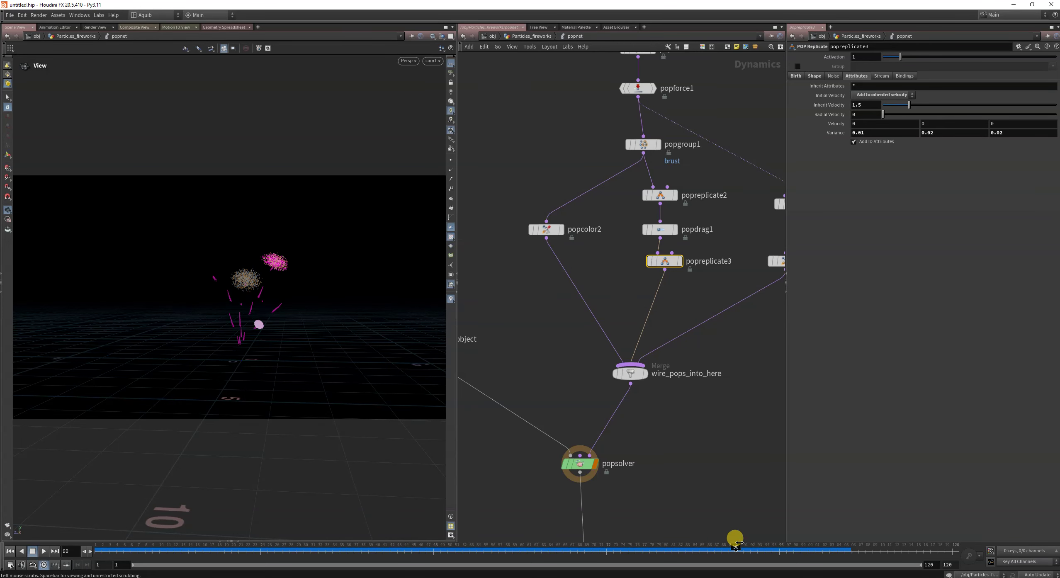
drag(455, 95, 520, 112)
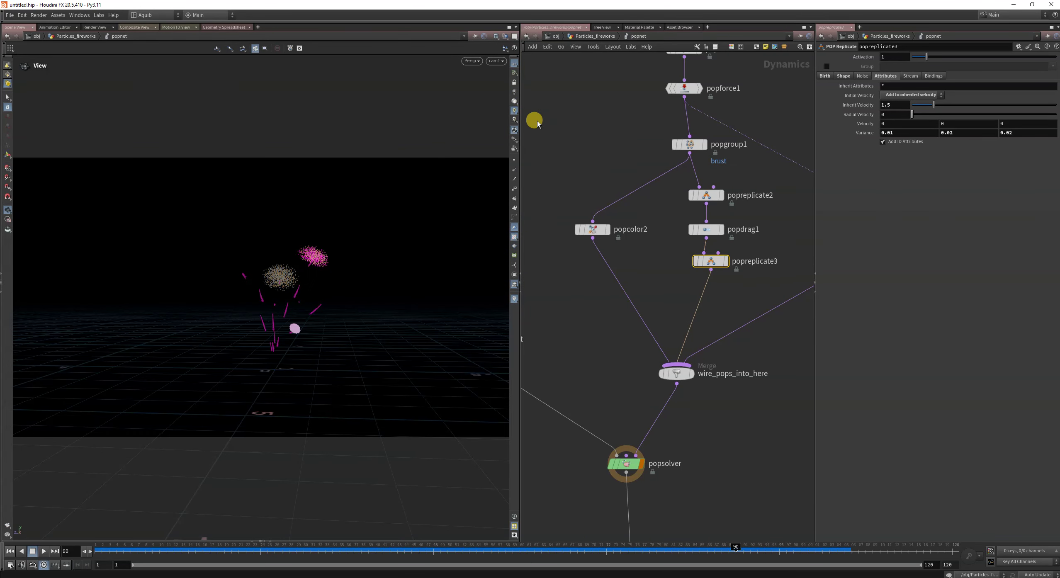
scroll(597, 375, down, 2)
middle_drag(595, 366, 639, 345)
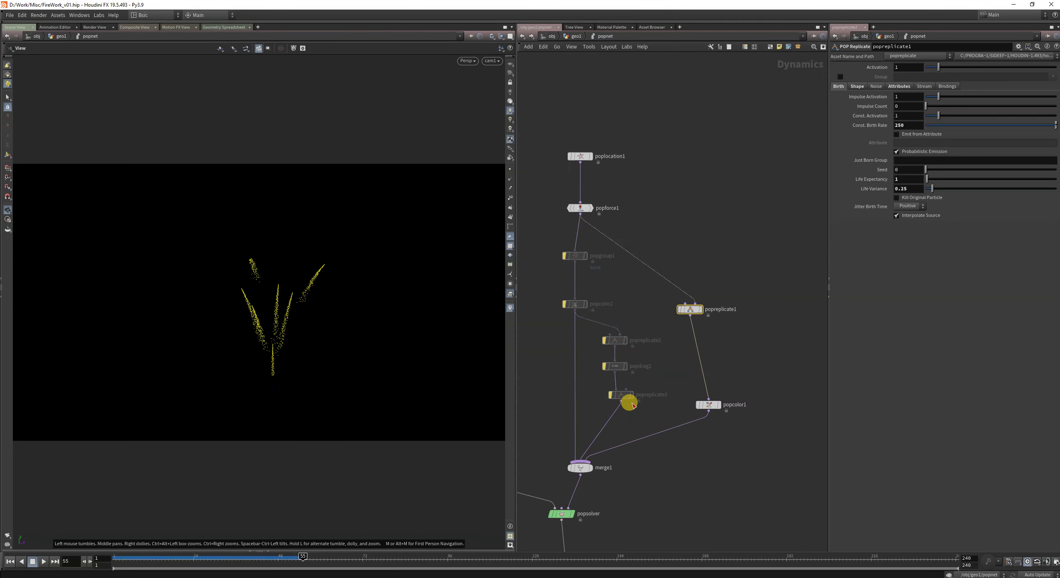
In FireWork_v01.hip, re-enable the bypassed popreplicate2, popdrag1, popreplicate3, popcolor2 and popgroup1 nodes
scroll(693, 366, down, 2)
scroll(678, 367, up, 3)
drag(683, 309, 672, 259)
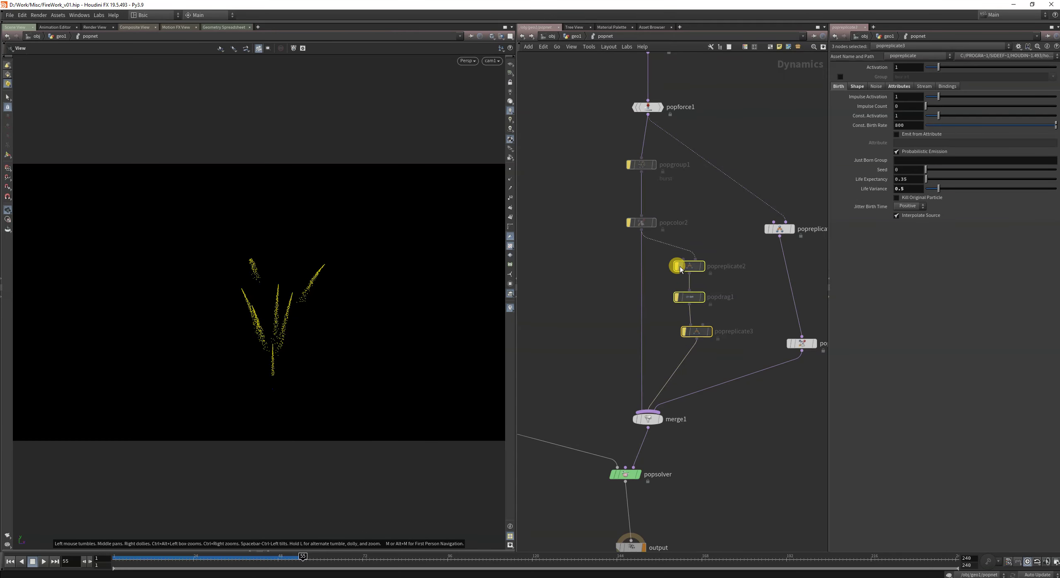
click(675, 265)
drag(610, 207, 631, 225)
click(629, 223)
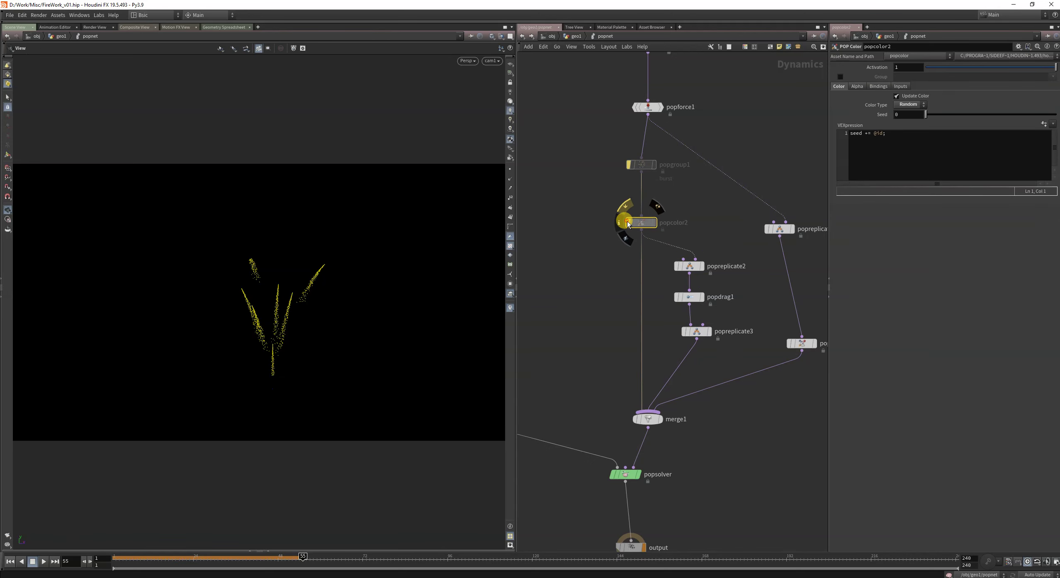
click(628, 165)
scroll(558, 246, down, 4)
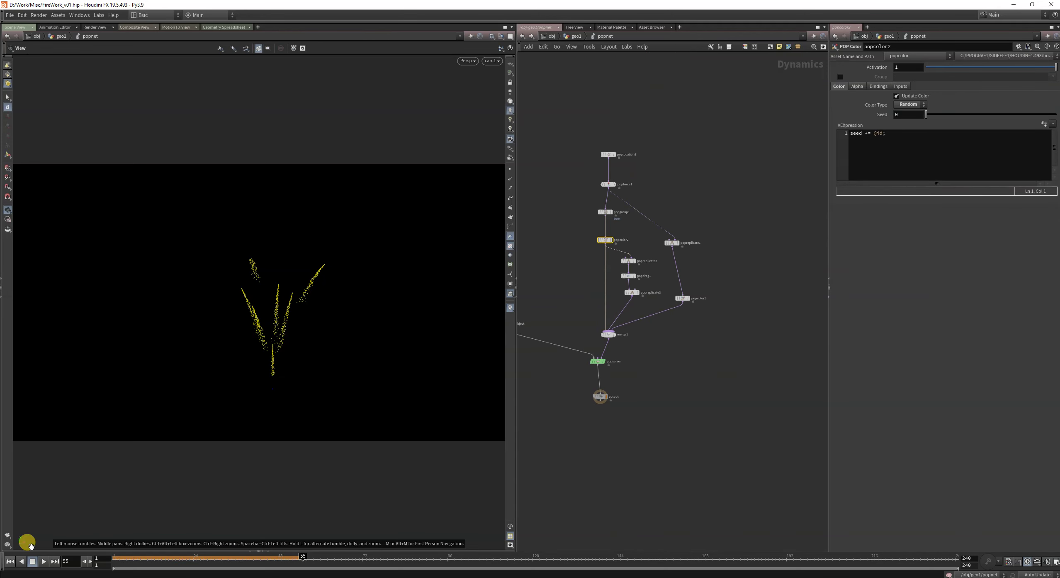
Replay the FireWork_v01.hip simulation from the start and scrub ahead to frame 85
click(10, 562)
click(44, 562)
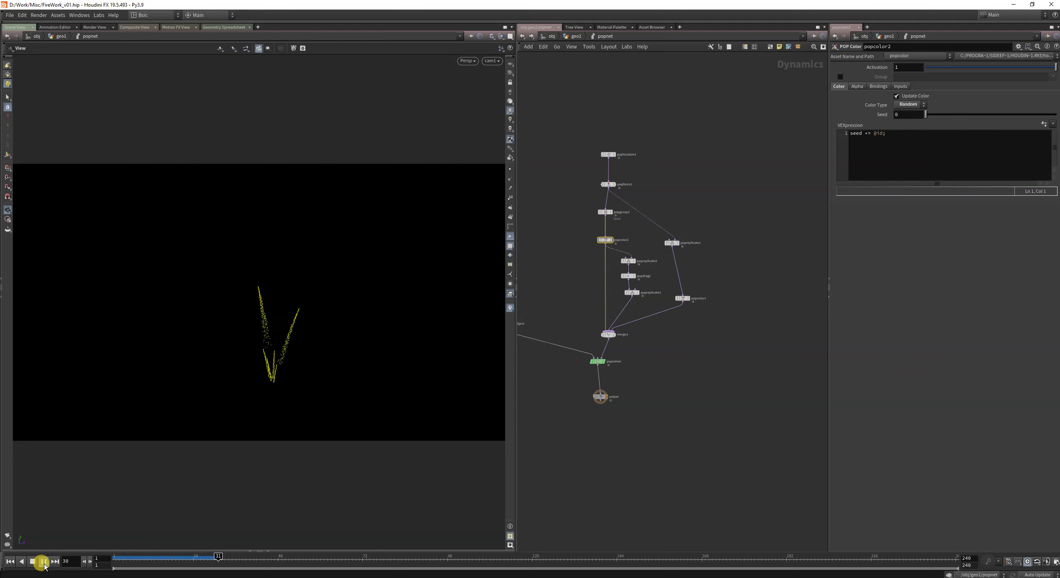
click(289, 557)
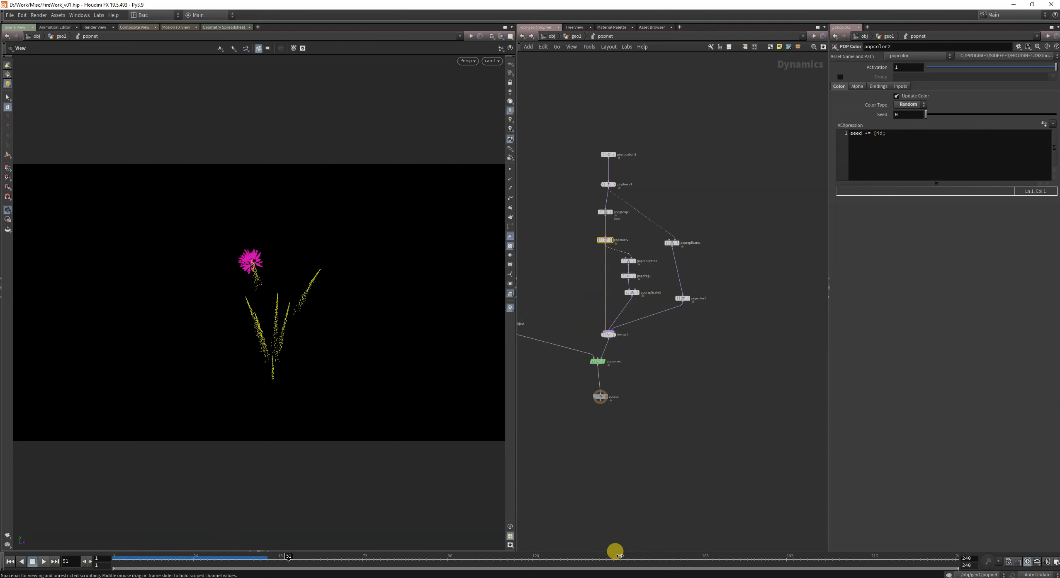
drag(314, 559, 408, 558)
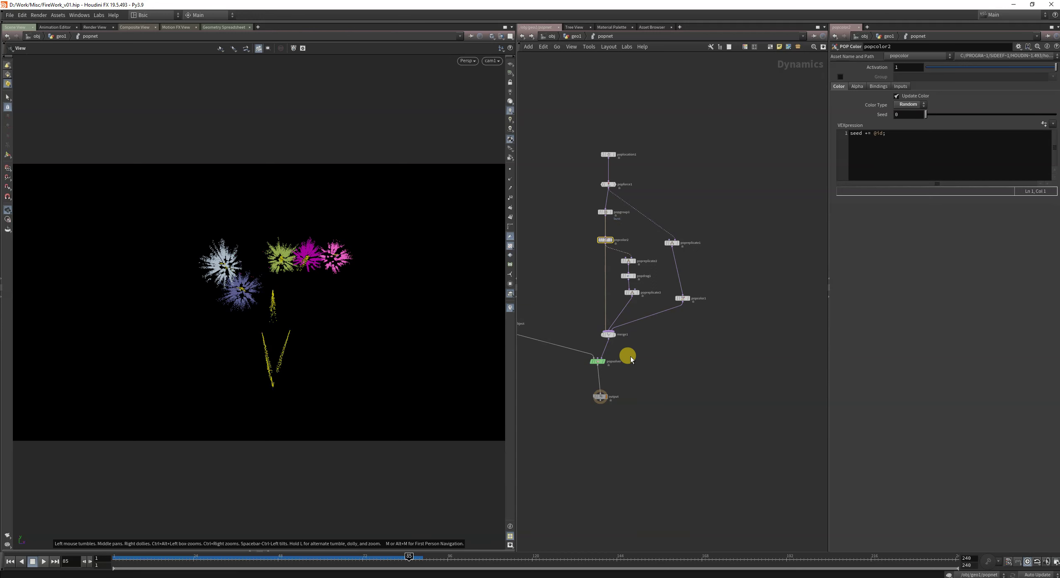
Frame the whole POP network in a widened network pane and set the display flag on popsolver
scroll(699, 260, up, 3)
click(652, 230)
scroll(724, 317, down, 3)
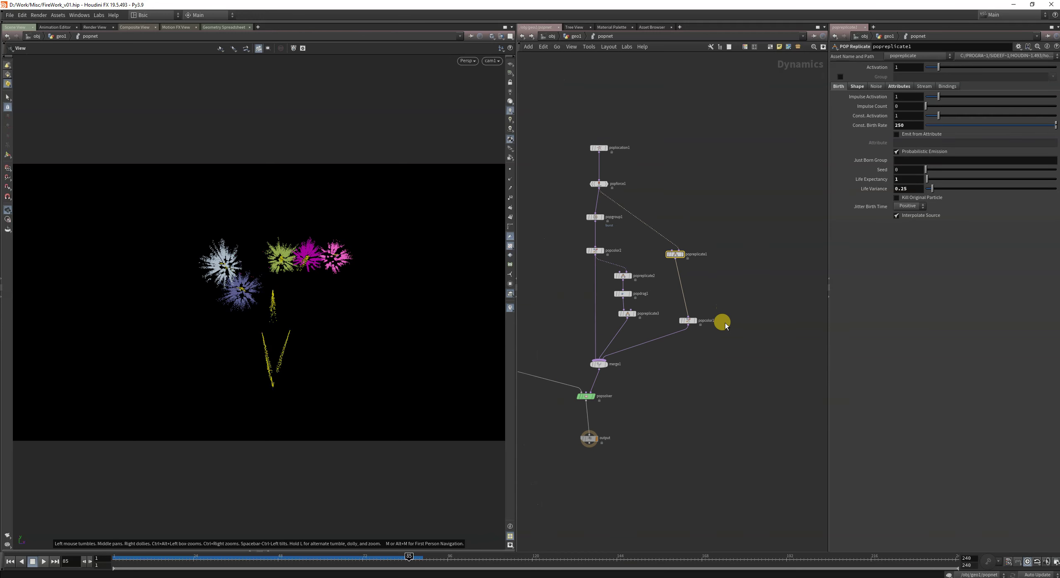
scroll(730, 361, up, 3)
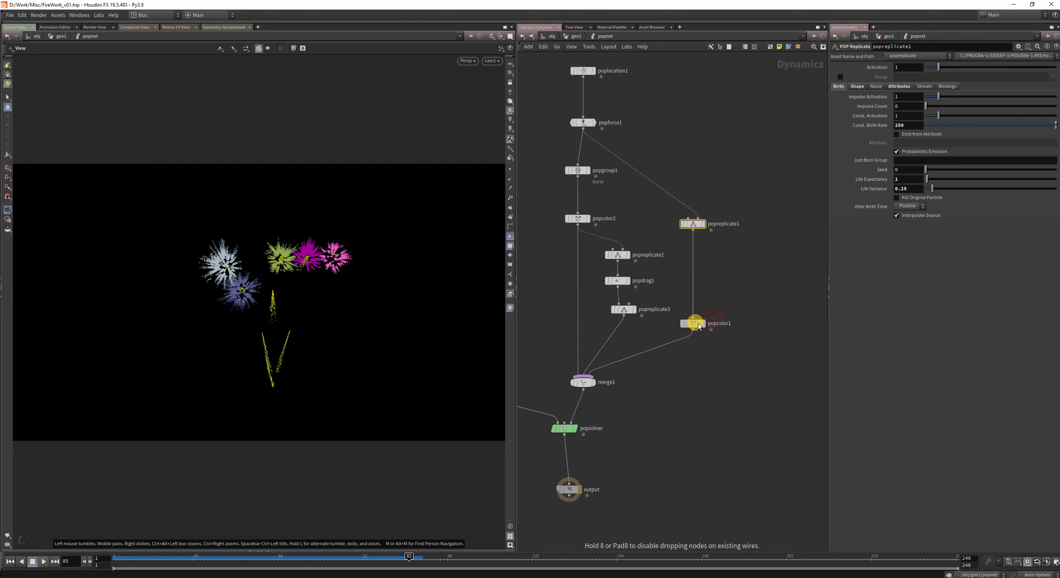
key(h)
drag(518, 244, 443, 241)
click(632, 413)
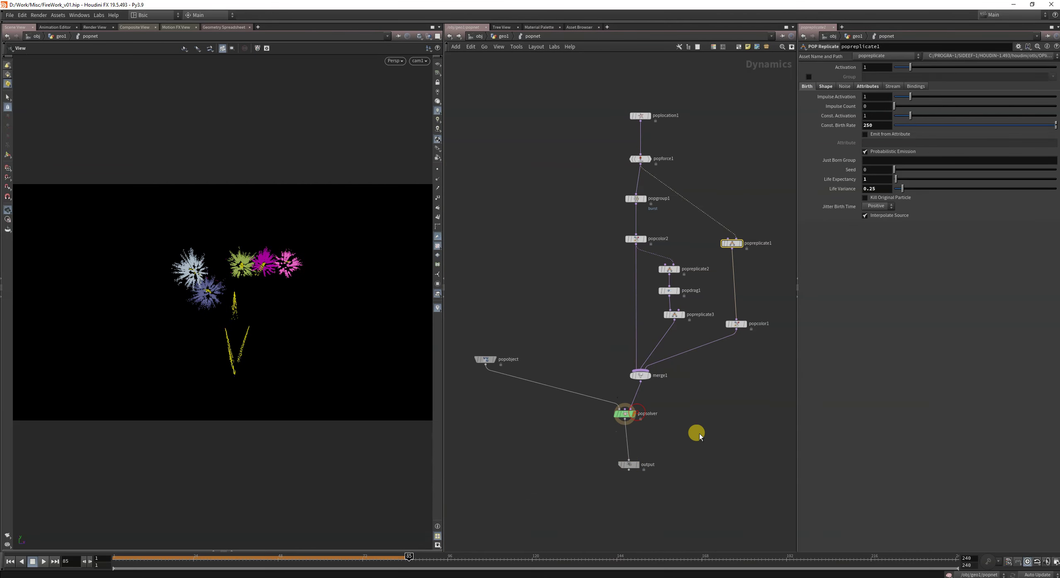
Review the settings of popforce1, popreplicate1 and popsolver in the POP network, and scrub the simulation to frame 76
drag(602, 148, 678, 179)
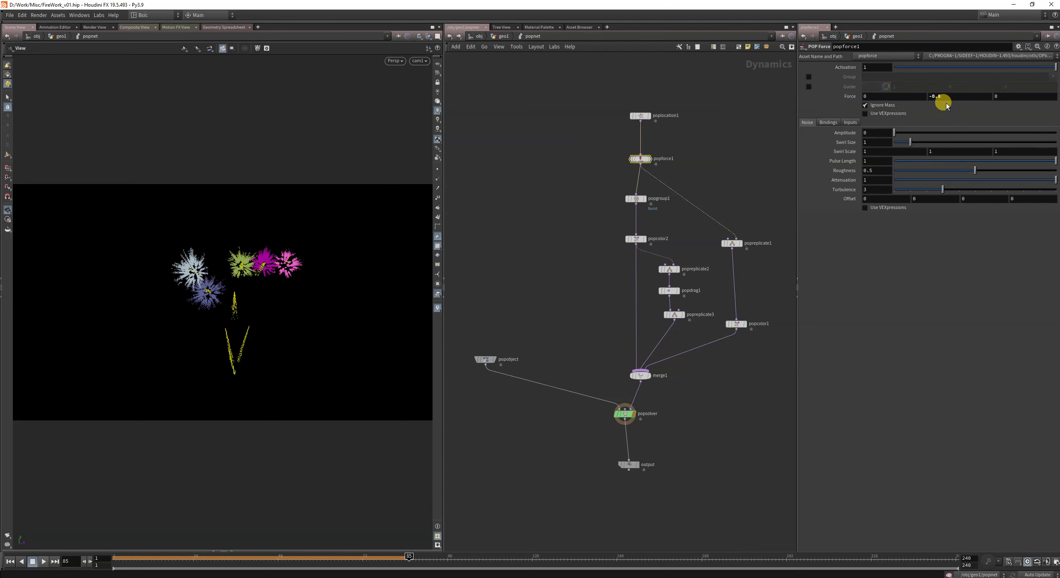
middle_drag(568, 279, 541, 256)
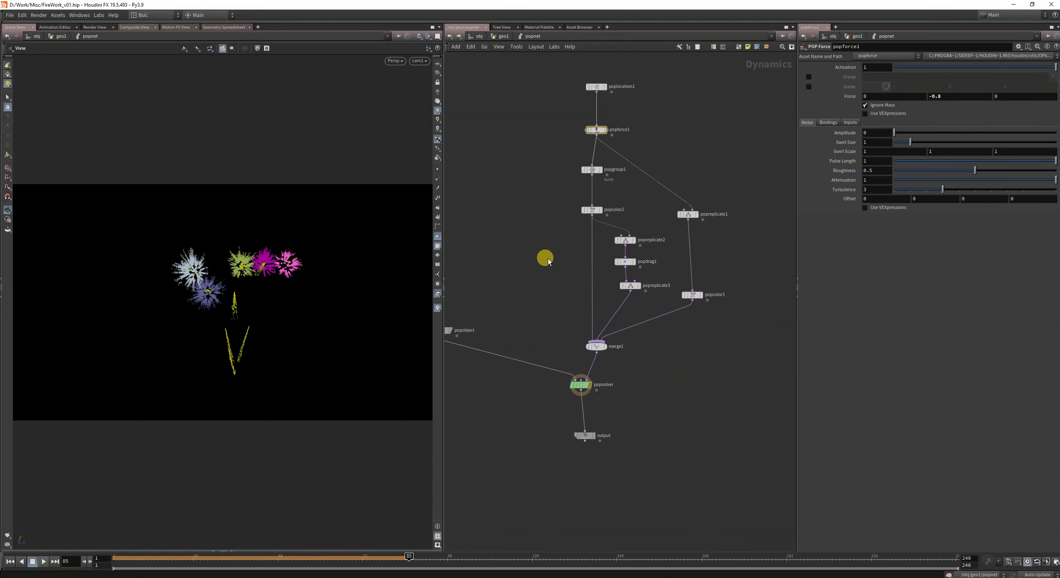
drag(730, 179, 659, 229)
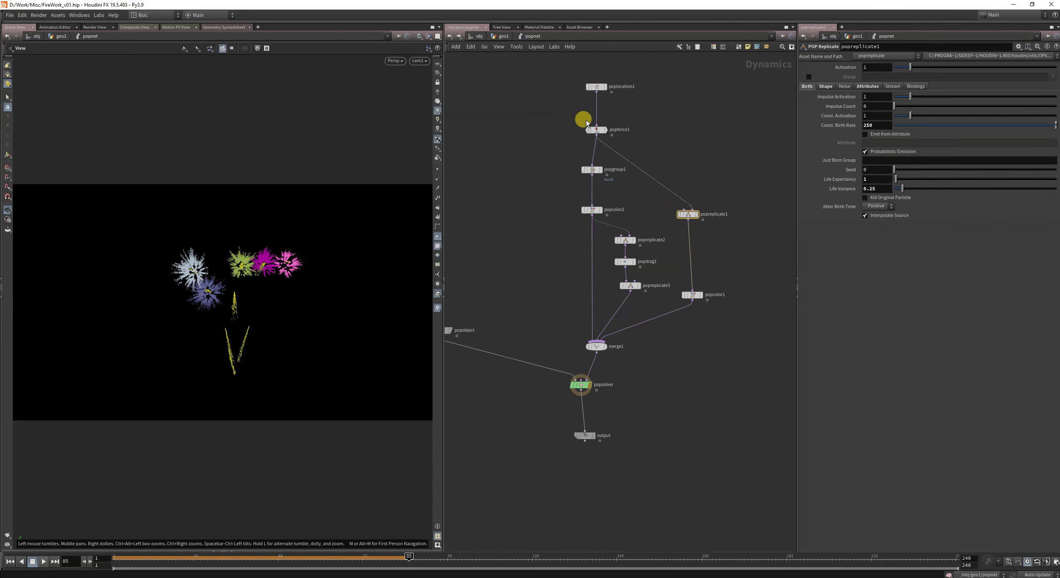
drag(626, 399, 481, 358)
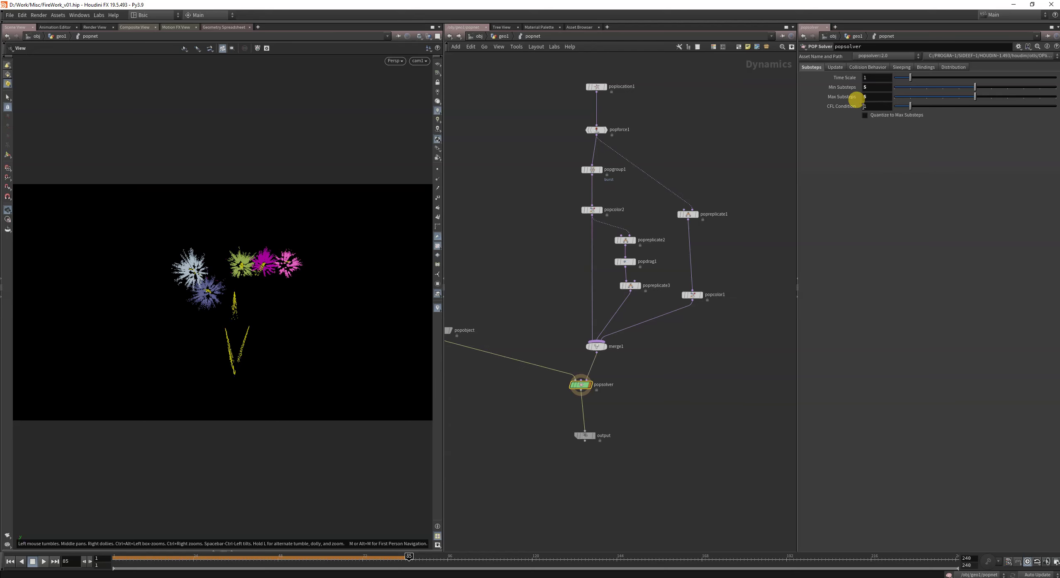
drag(158, 557, 605, 560)
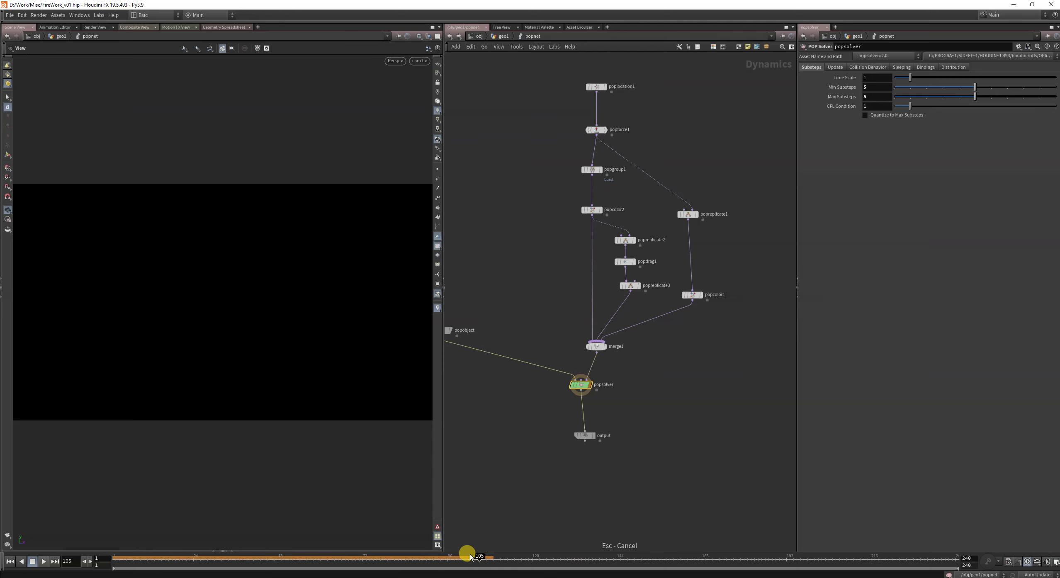
drag(473, 559, 377, 557)
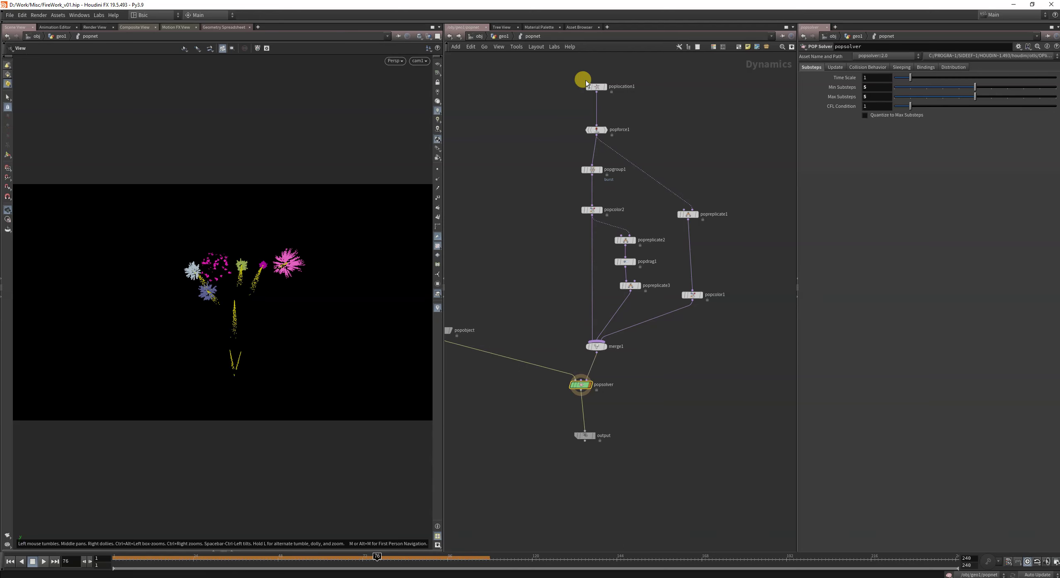
Return to the geo1 level and review dopimportfield1's DOP network and node paths and filecache1's caching settings
click(503, 37)
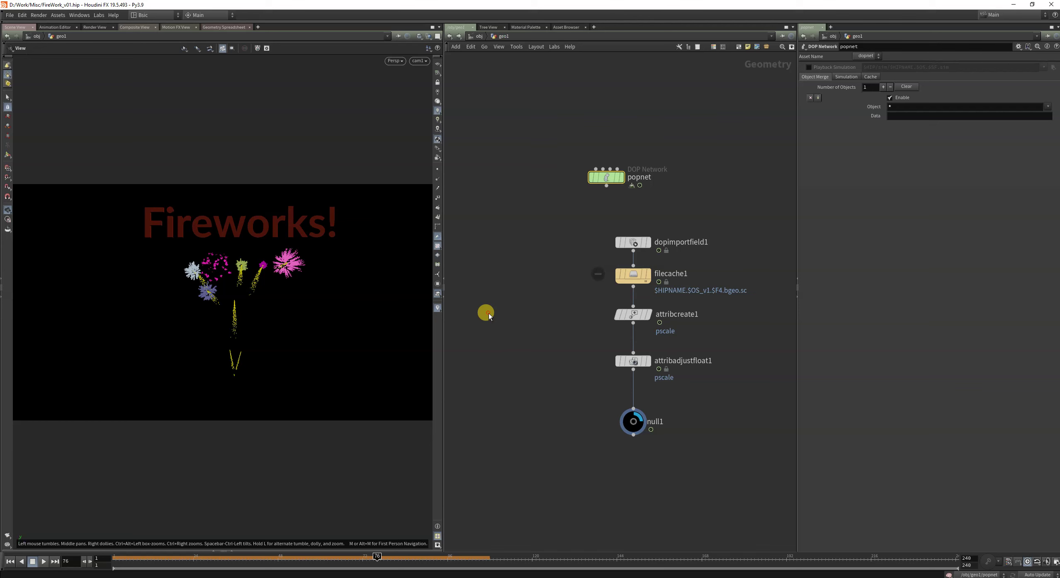
drag(564, 224, 717, 259)
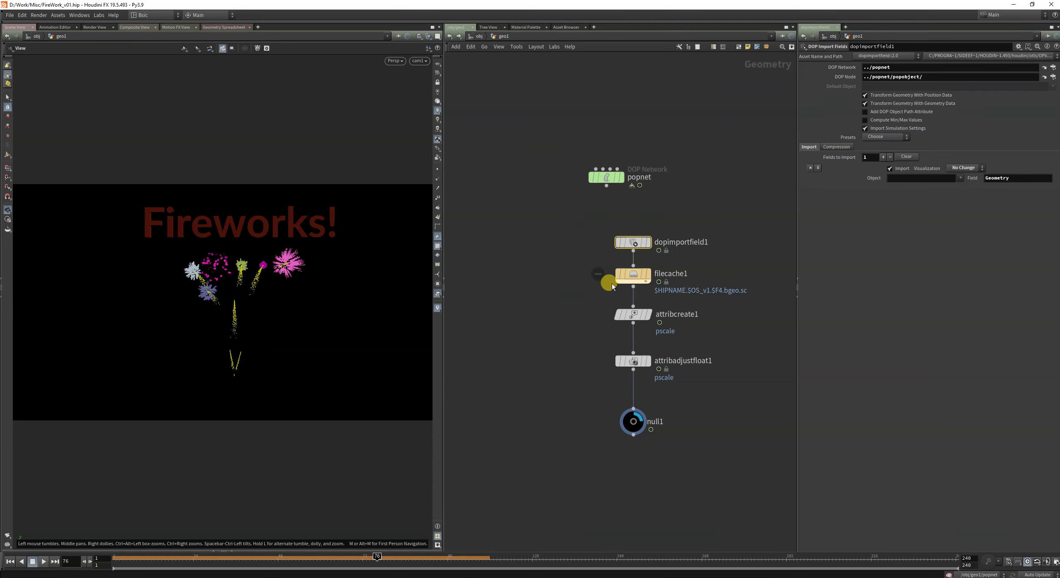
drag(548, 267, 712, 288)
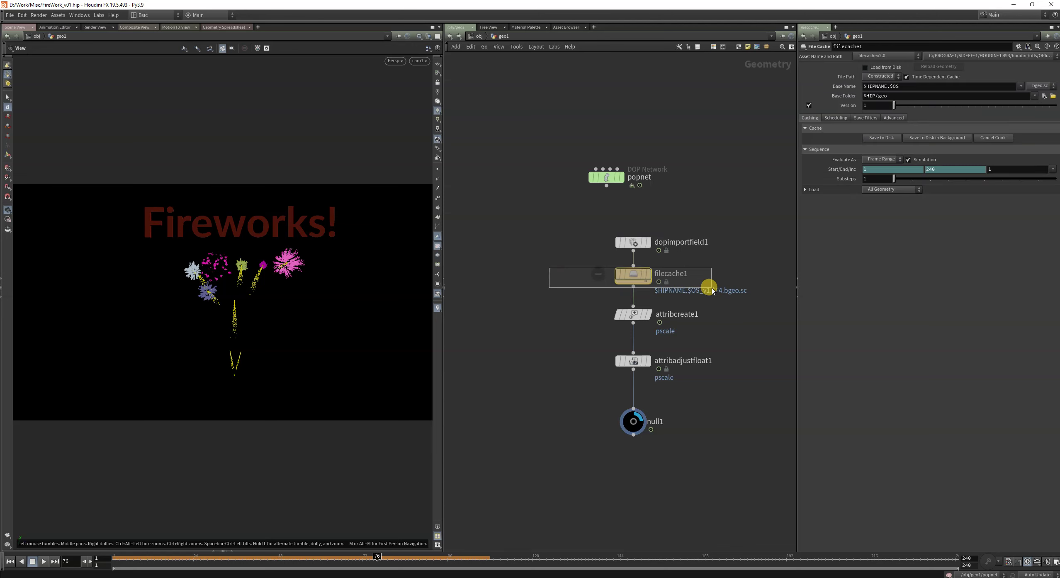
drag(557, 223, 690, 262)
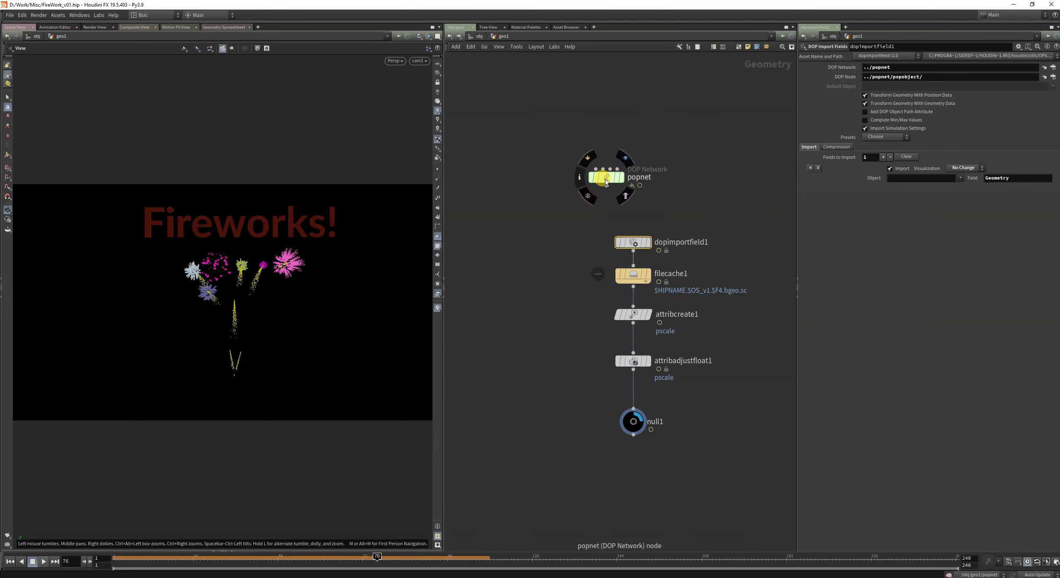
drag(608, 178, 875, 69)
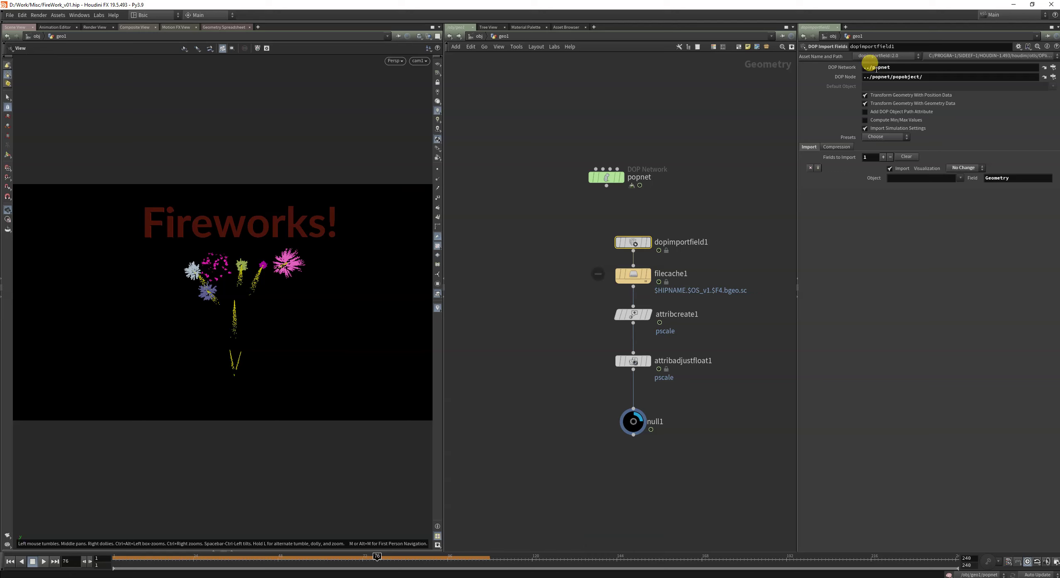
drag(629, 174, 684, 88)
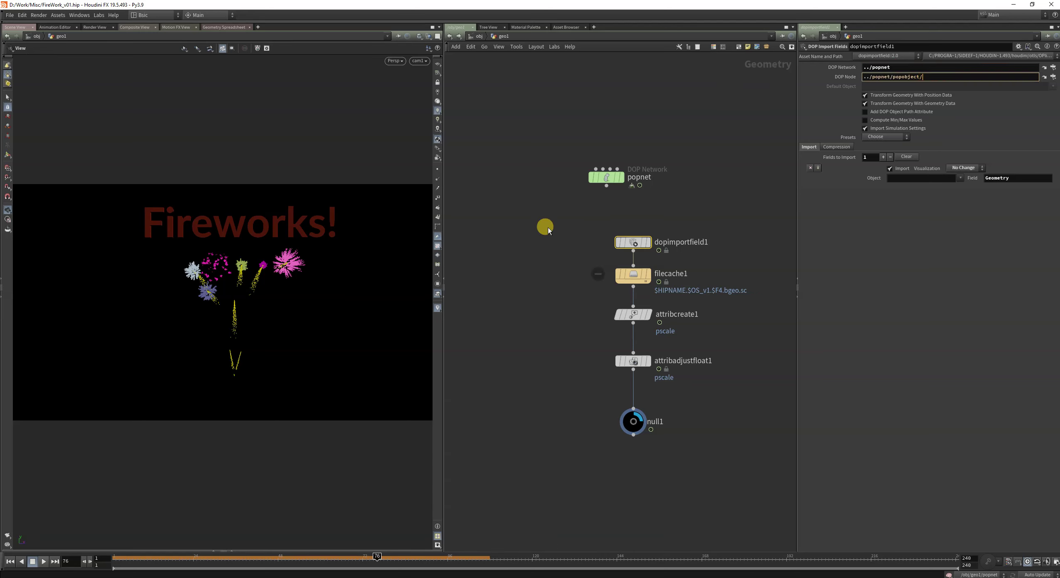
drag(551, 259, 736, 292)
Set the display flag on attribcreate1 and examine its pscale attribute settings
click(648, 313)
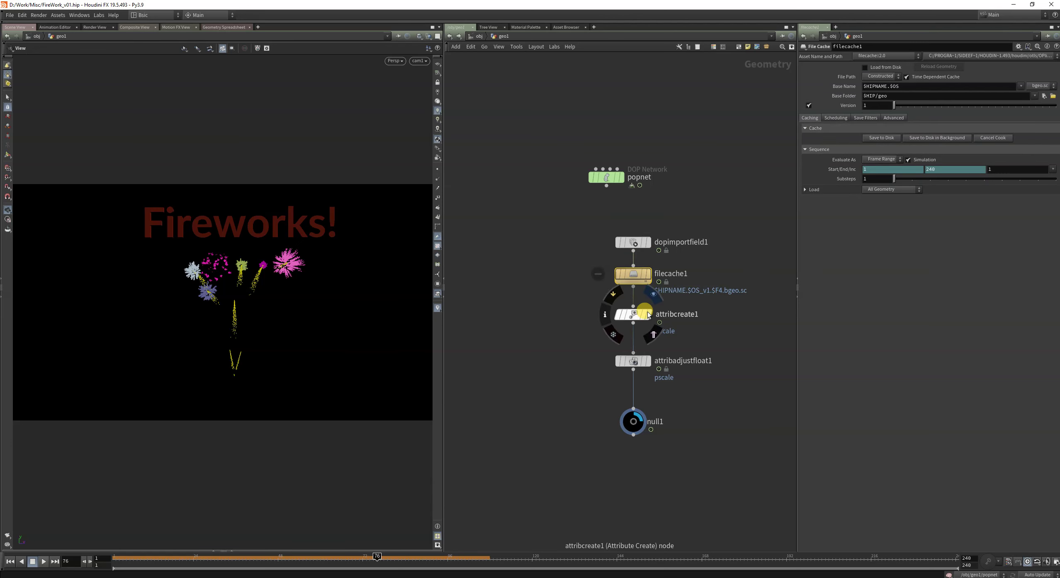
drag(519, 301, 713, 329)
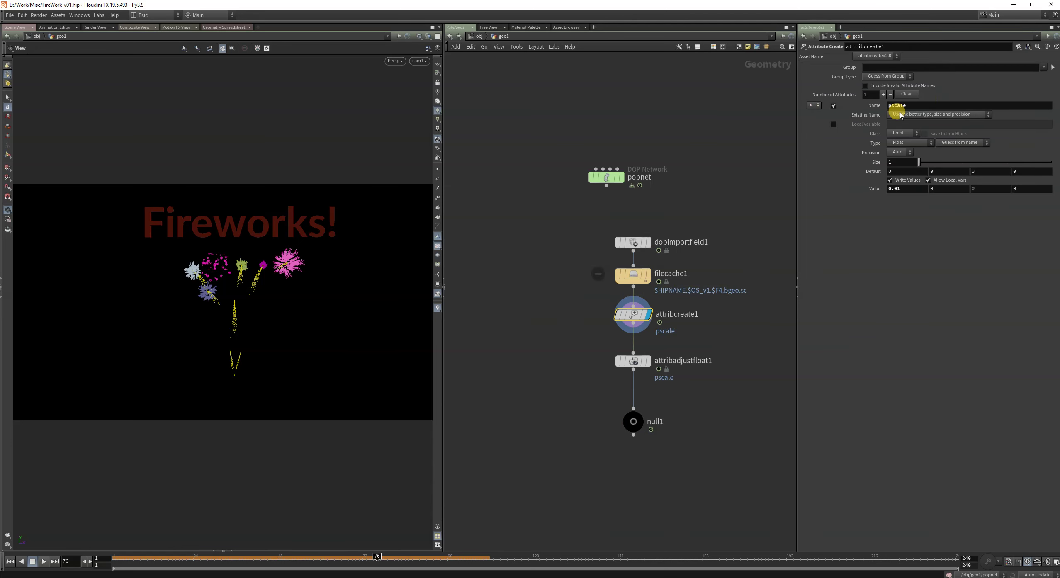
click(548, 324)
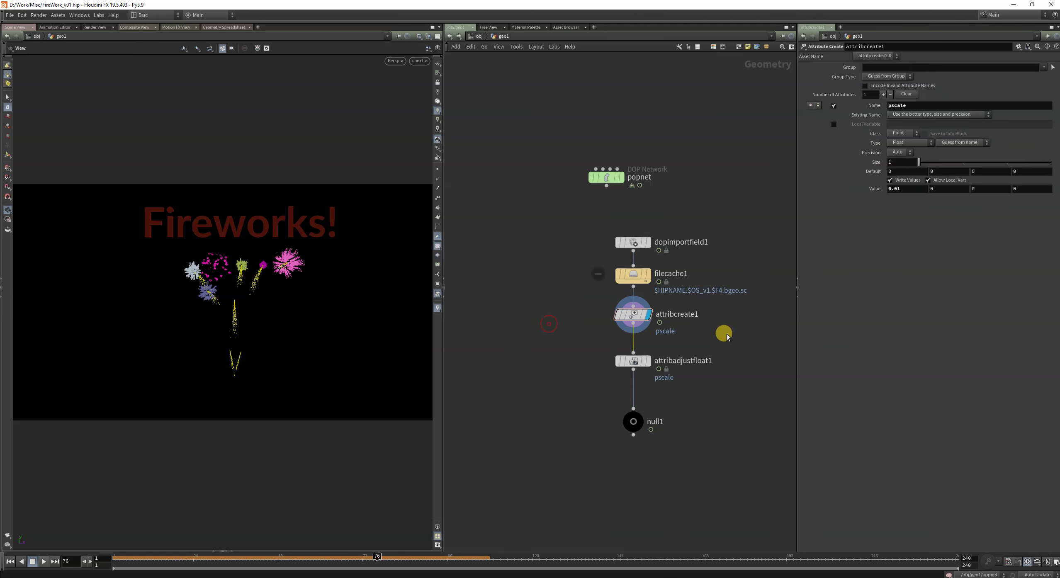
Set the display flag on attribadjustfloat1, examine its pscale remapping settings, and scrub the timeline to frame 96
drag(546, 353, 709, 378)
click(649, 363)
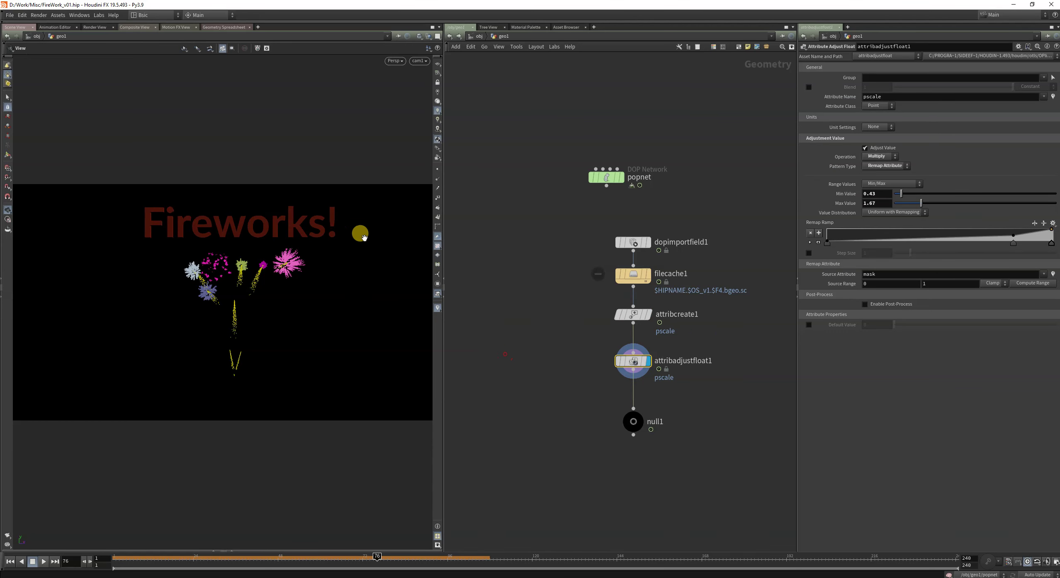
drag(174, 575, 448, 555)
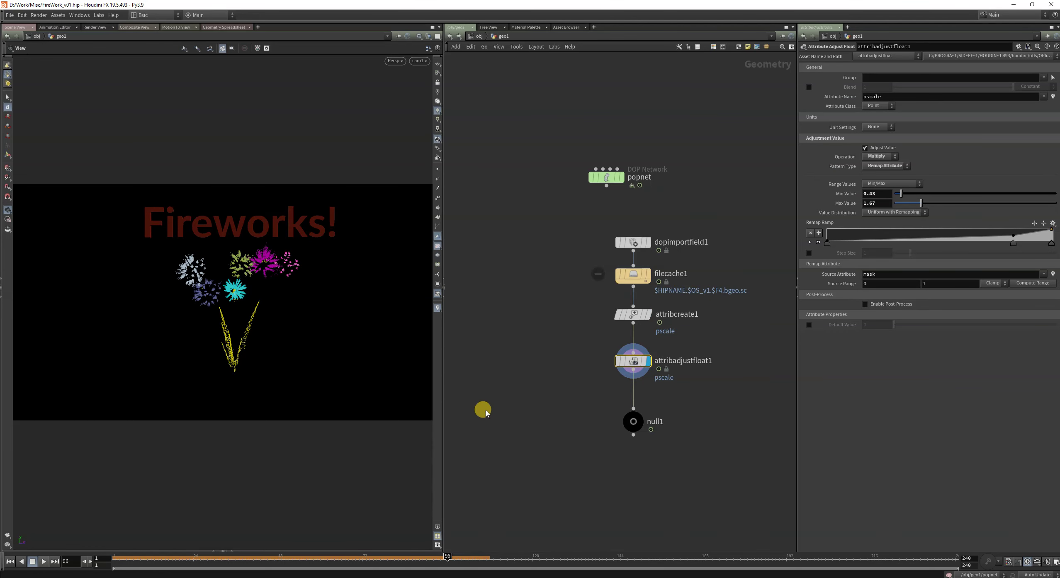